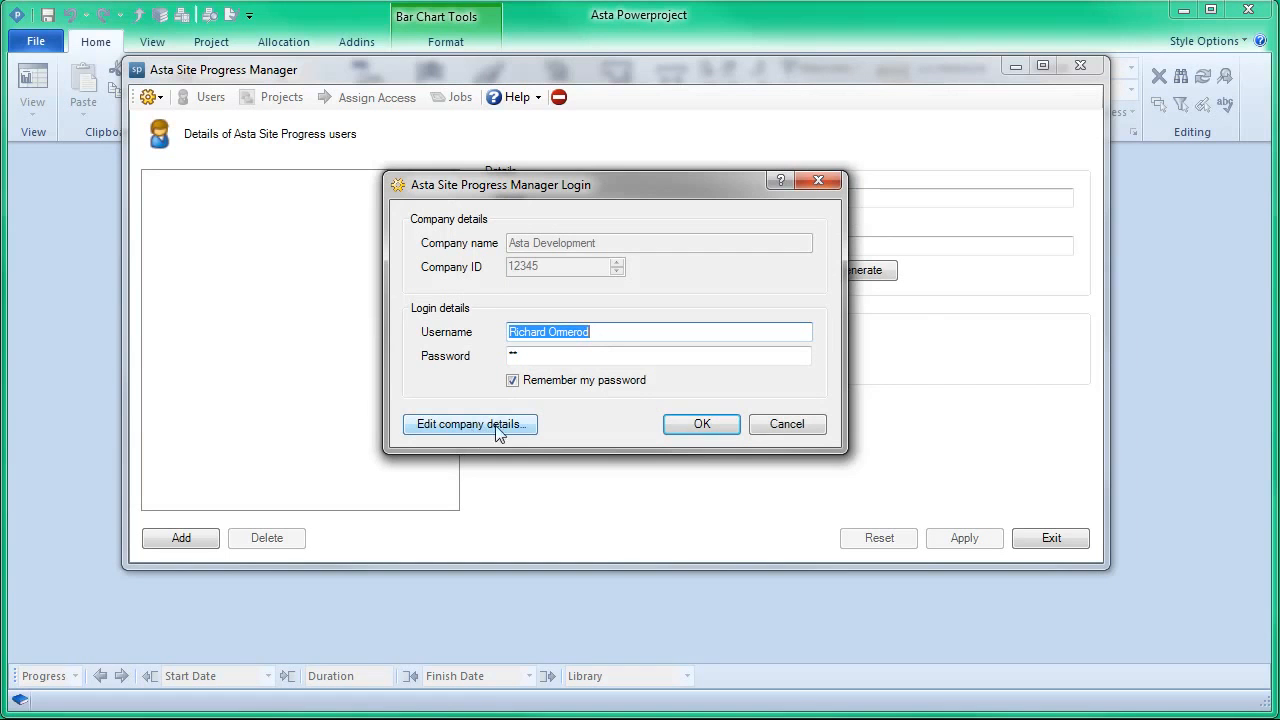
# Step: Review the company name and ID without changing them, and log in with the remembered username and password
pyautogui.click(516, 430)
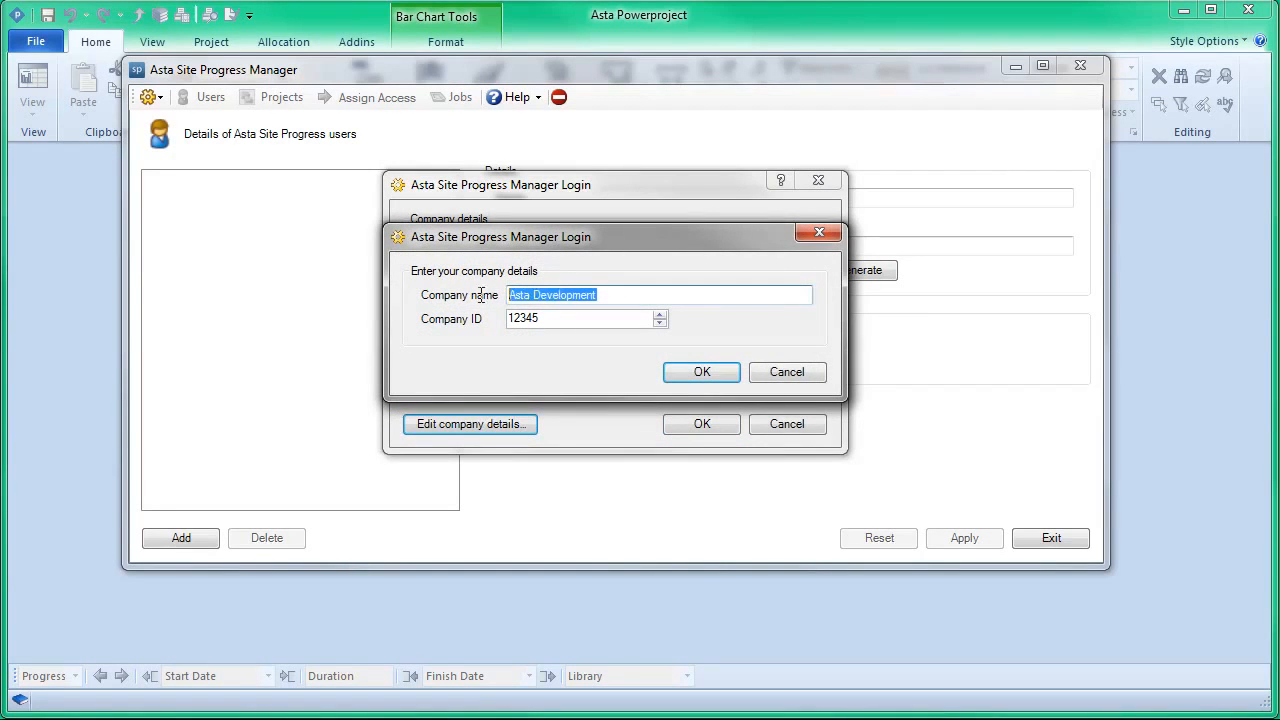
pyautogui.press('Tab')
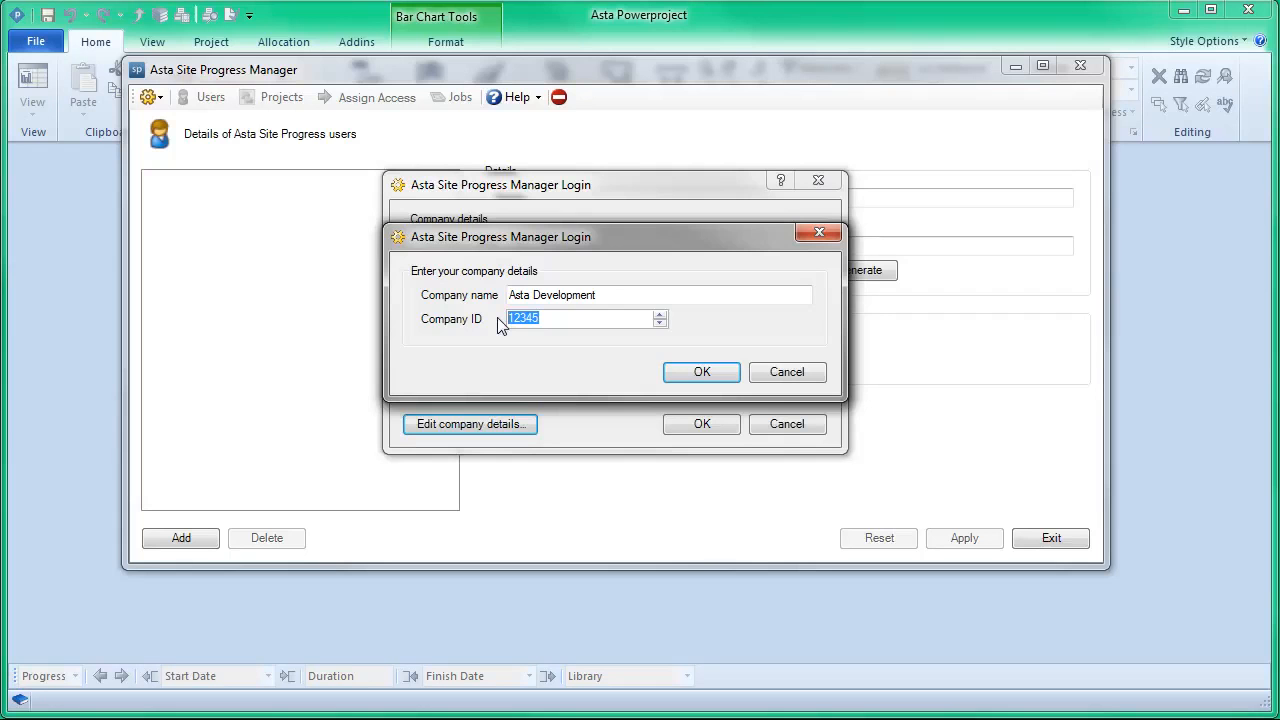
pyautogui.click(806, 376)
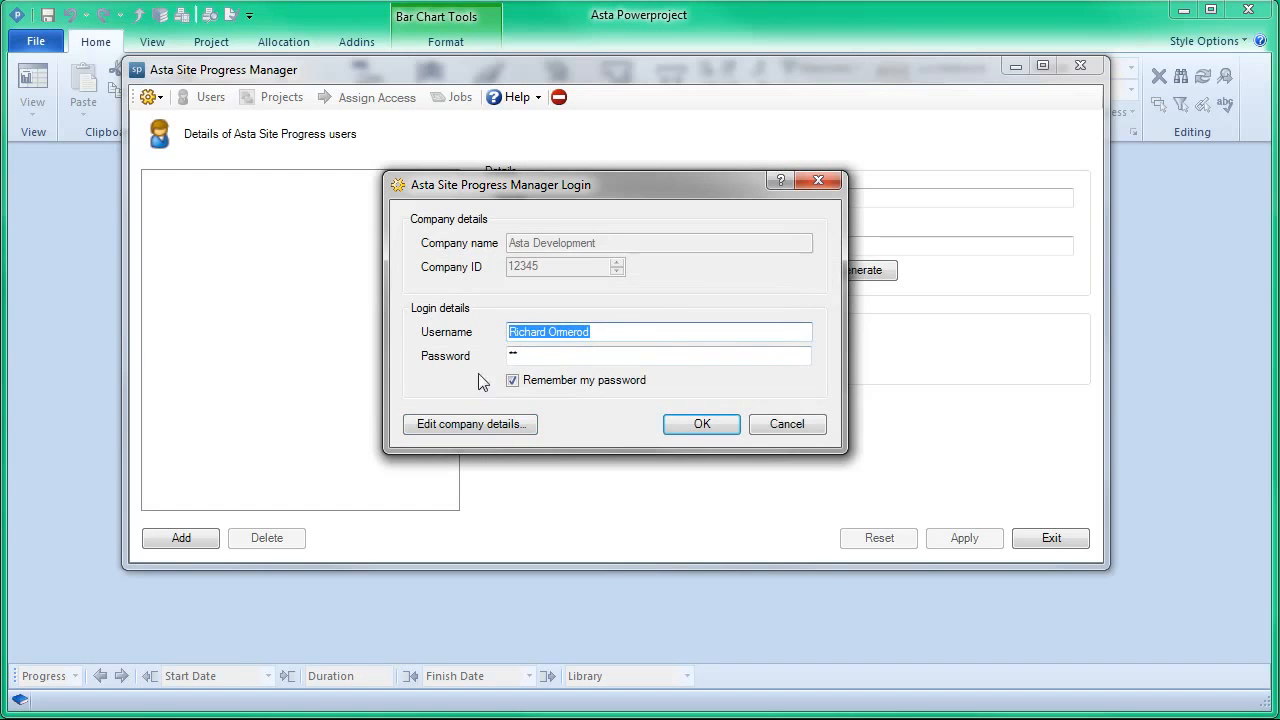
pyautogui.click(700, 425)
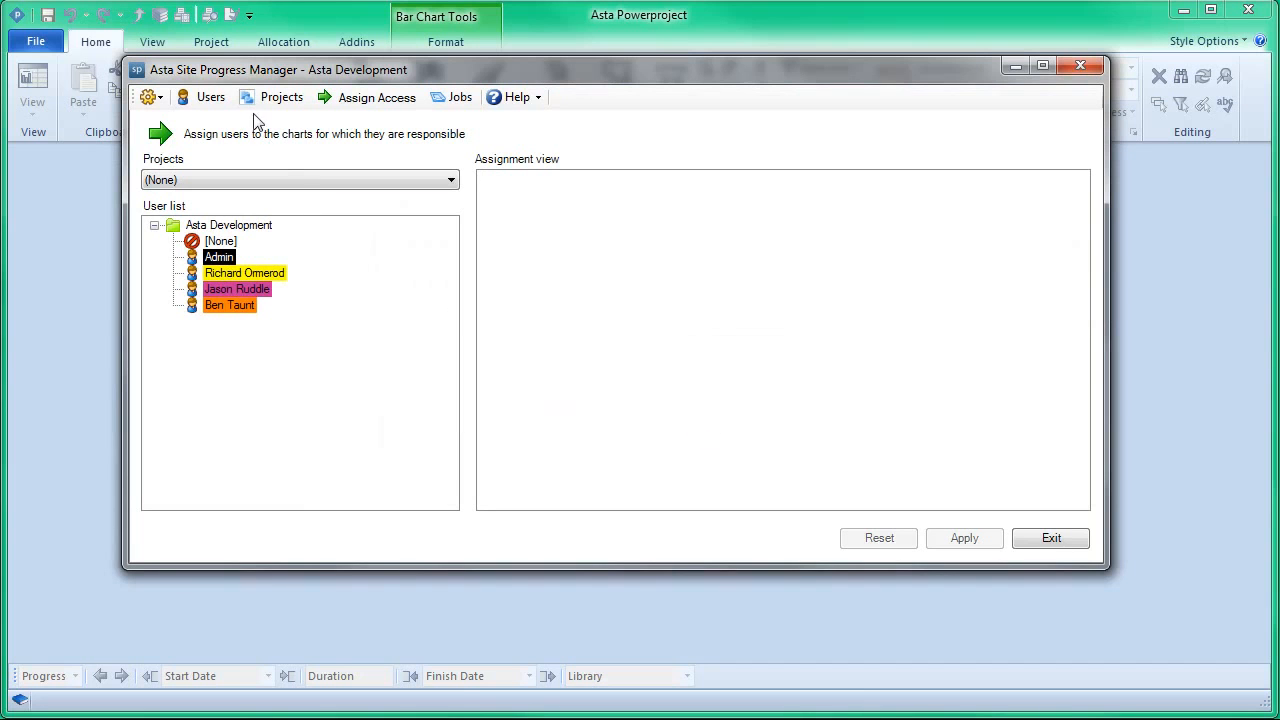
# Step: Add a new Site Progress user and enter the user's full name
pyautogui.click(211, 98)
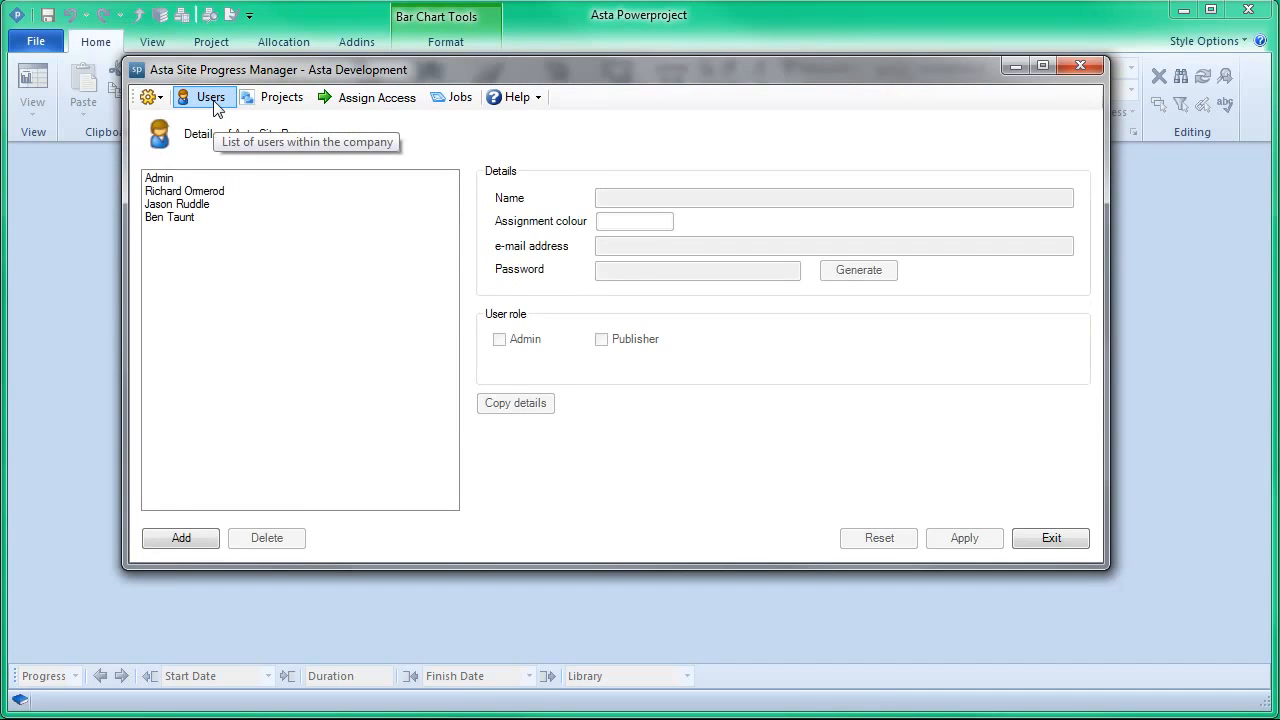
pyautogui.click(178, 181)
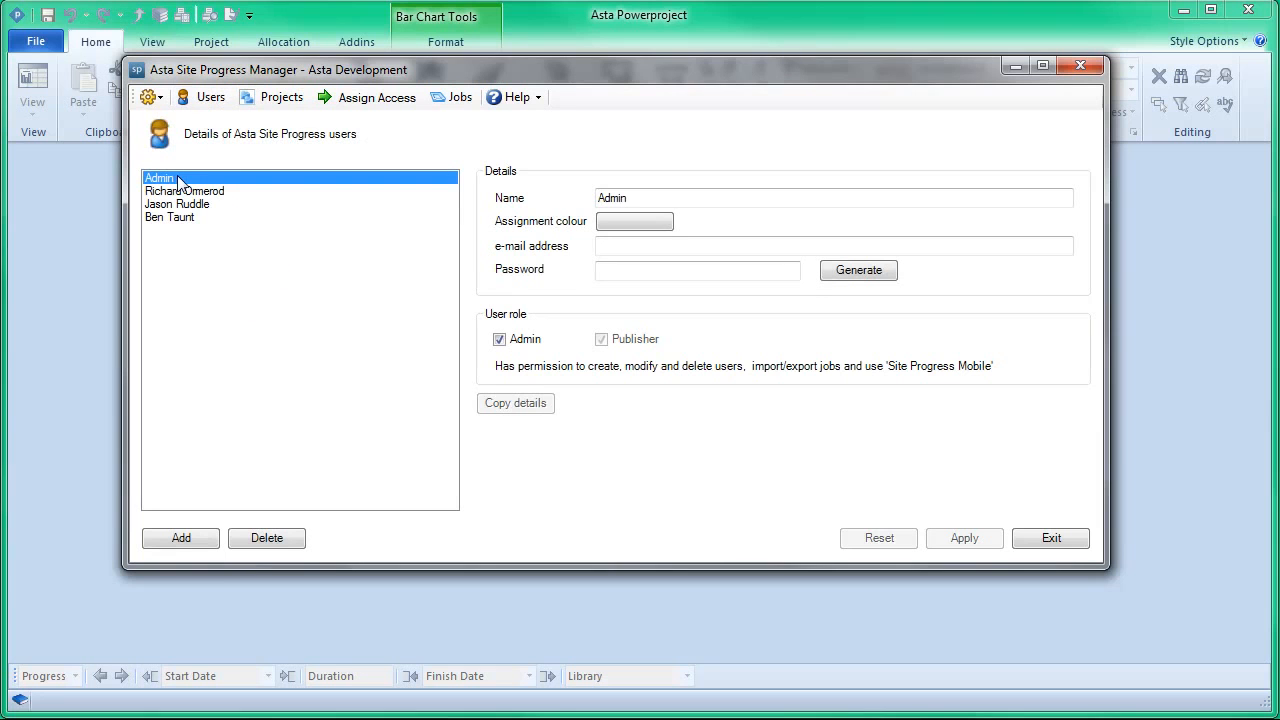
pyautogui.click(182, 538)
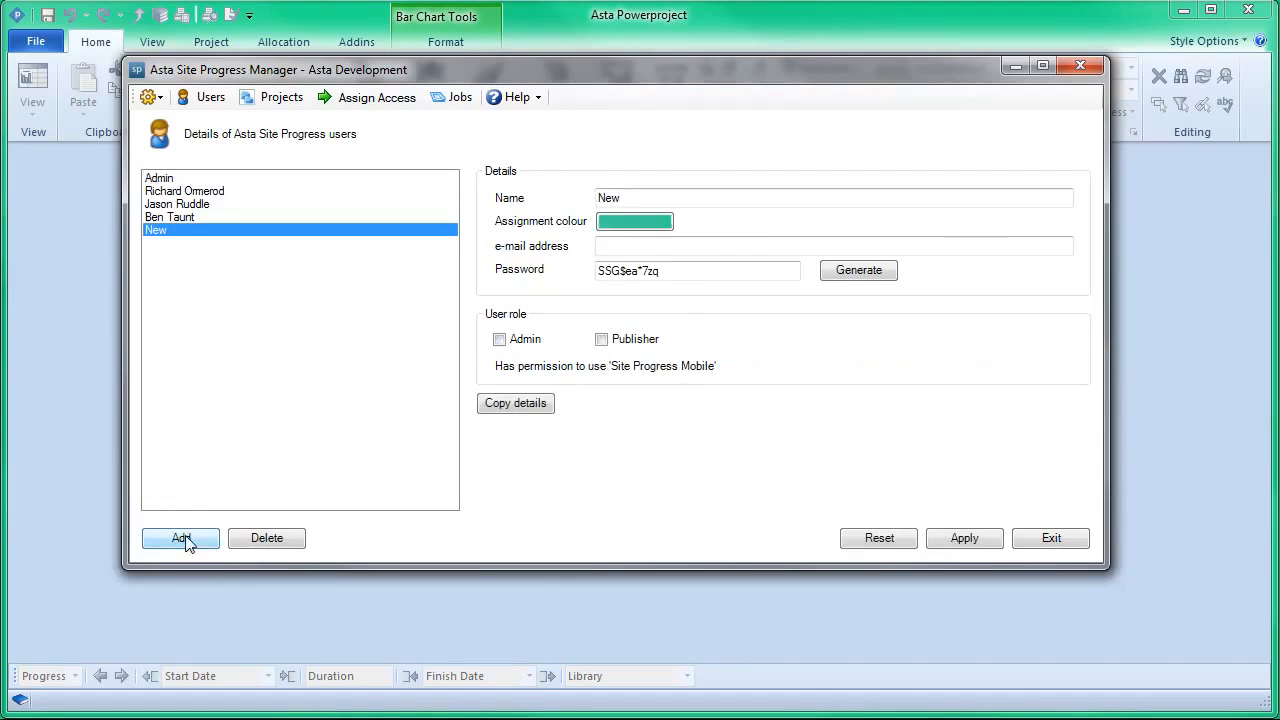
pyautogui.moveTo(632, 199); pyautogui.dragTo(562, 200)
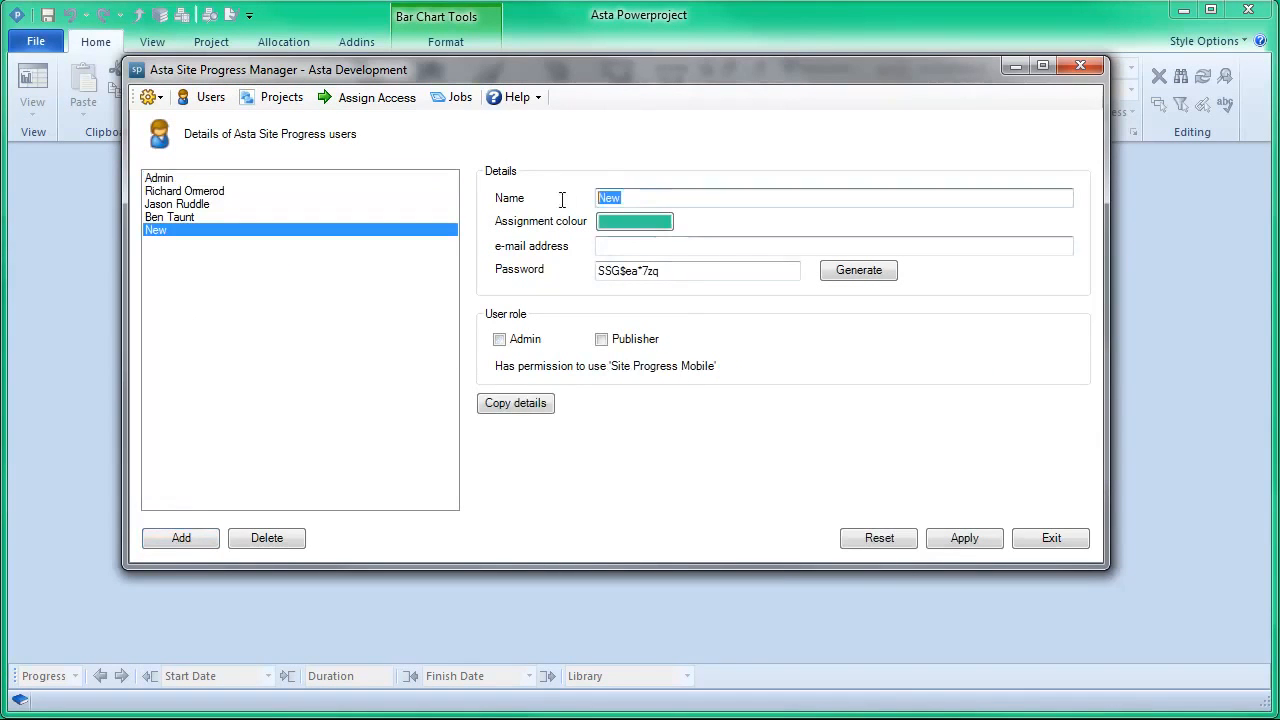
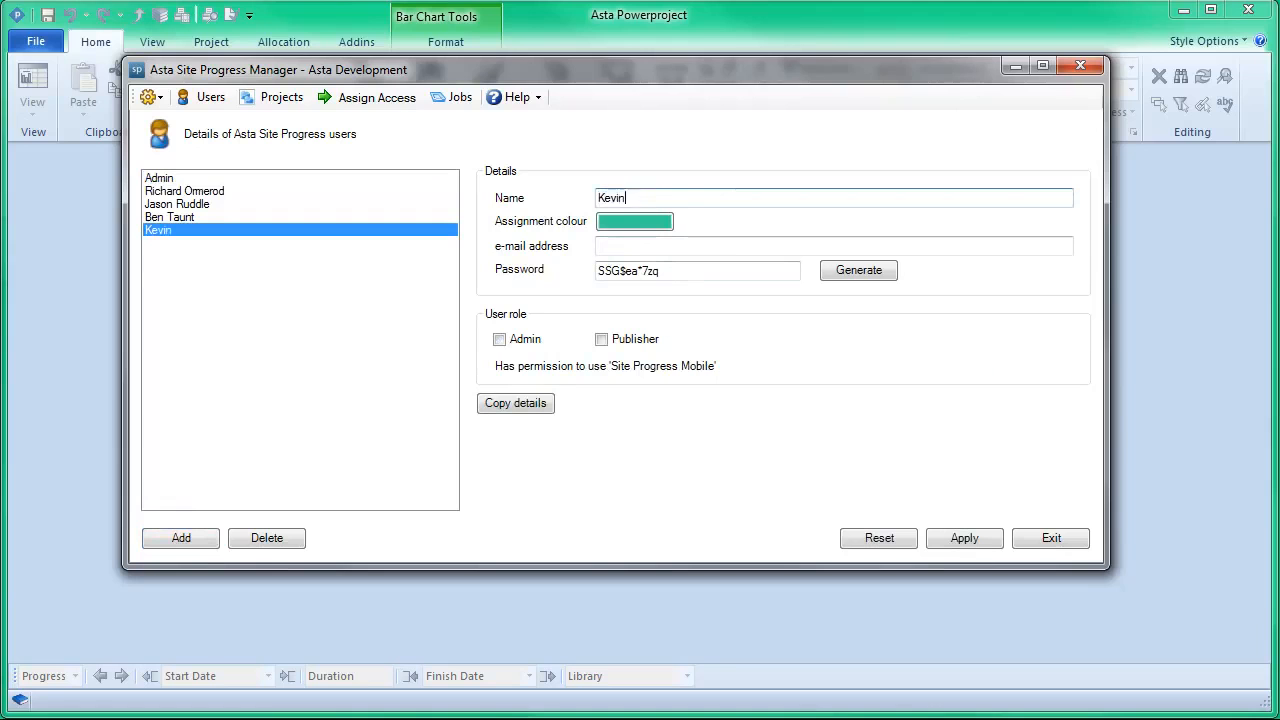
# Step: Replace the new user's generated password with a custom password
pyautogui.moveTo(678, 276); pyautogui.dragTo(560, 278)
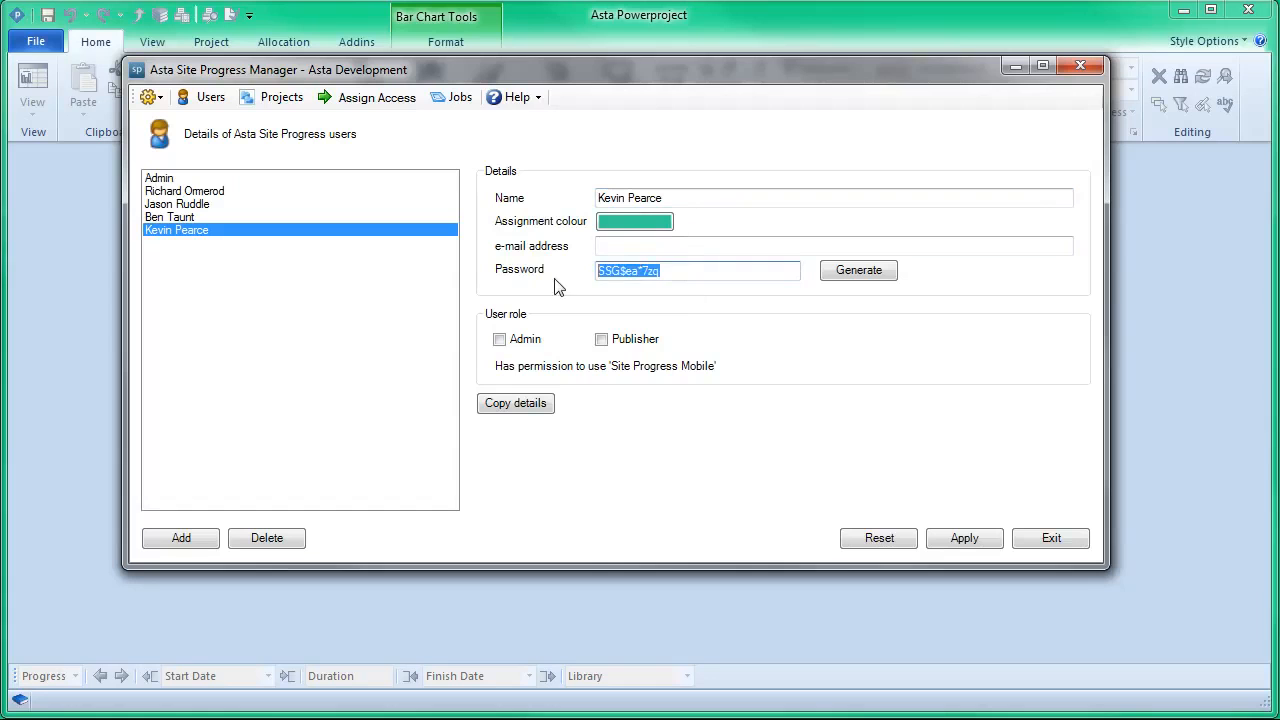
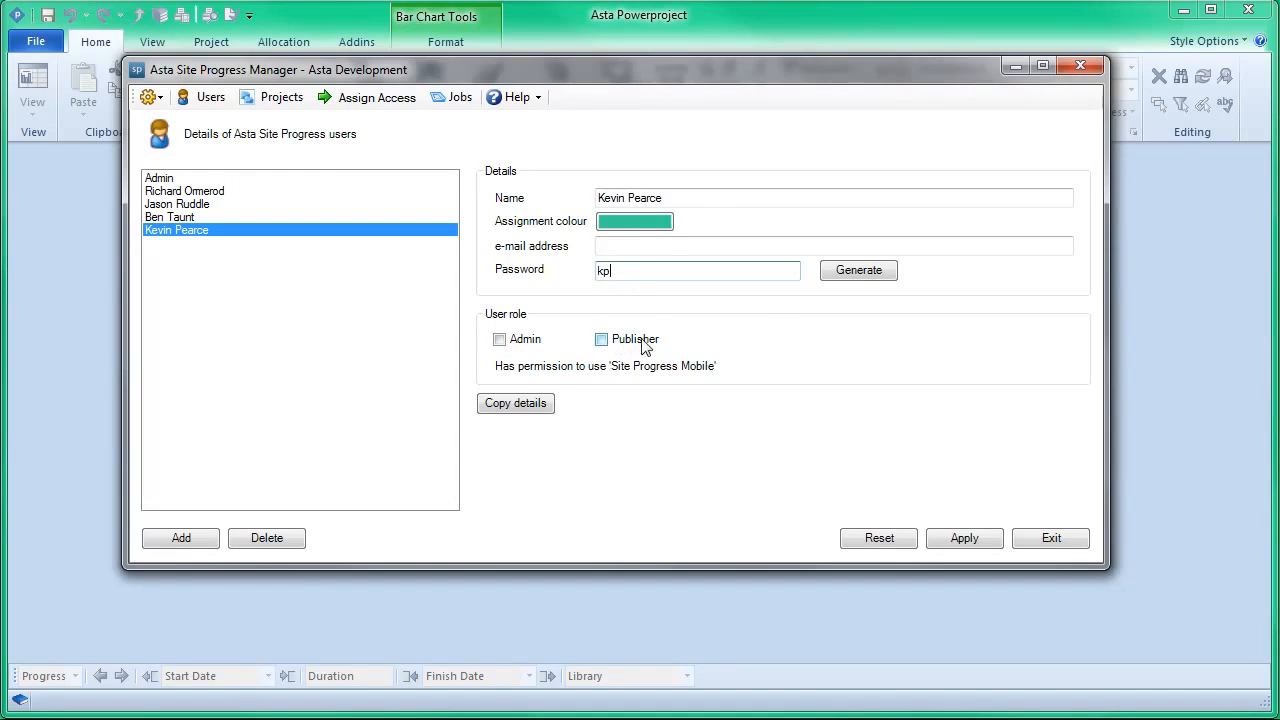
# Step: Keep the new user's assignment colour, grant the Publisher role without Admin, and apply the user details
pyautogui.click(648, 224)
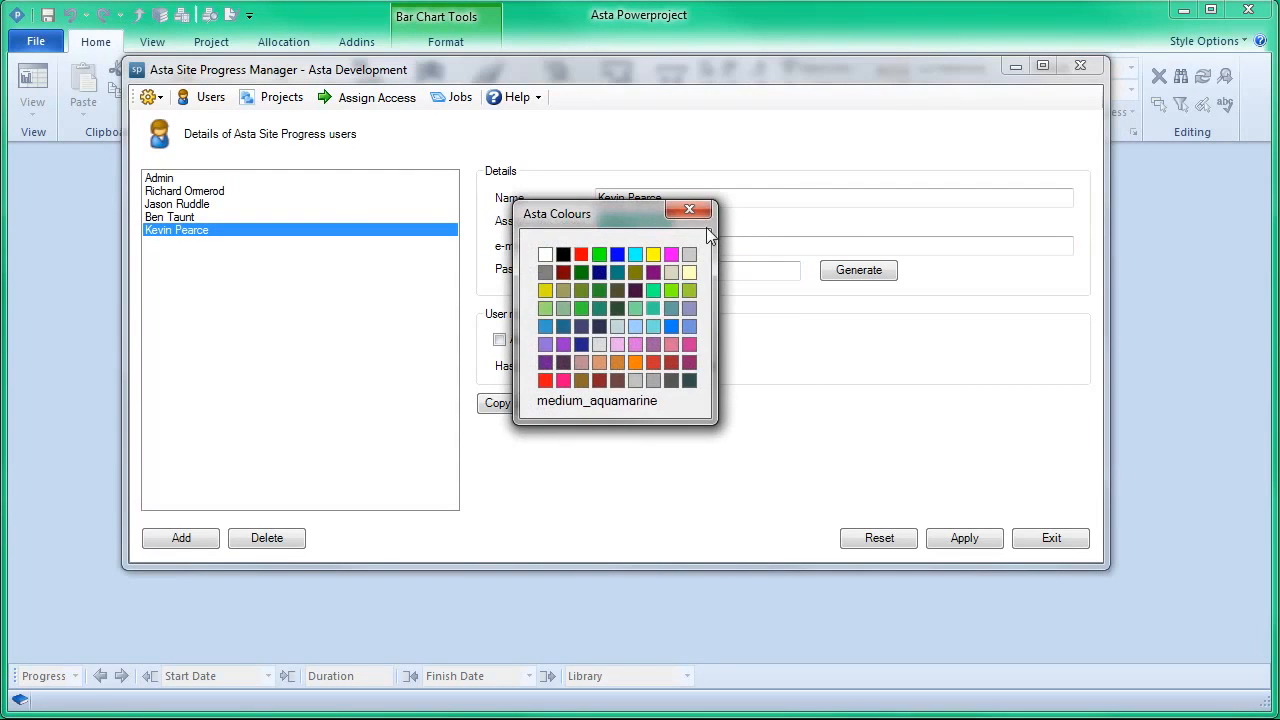
pyautogui.click(691, 210)
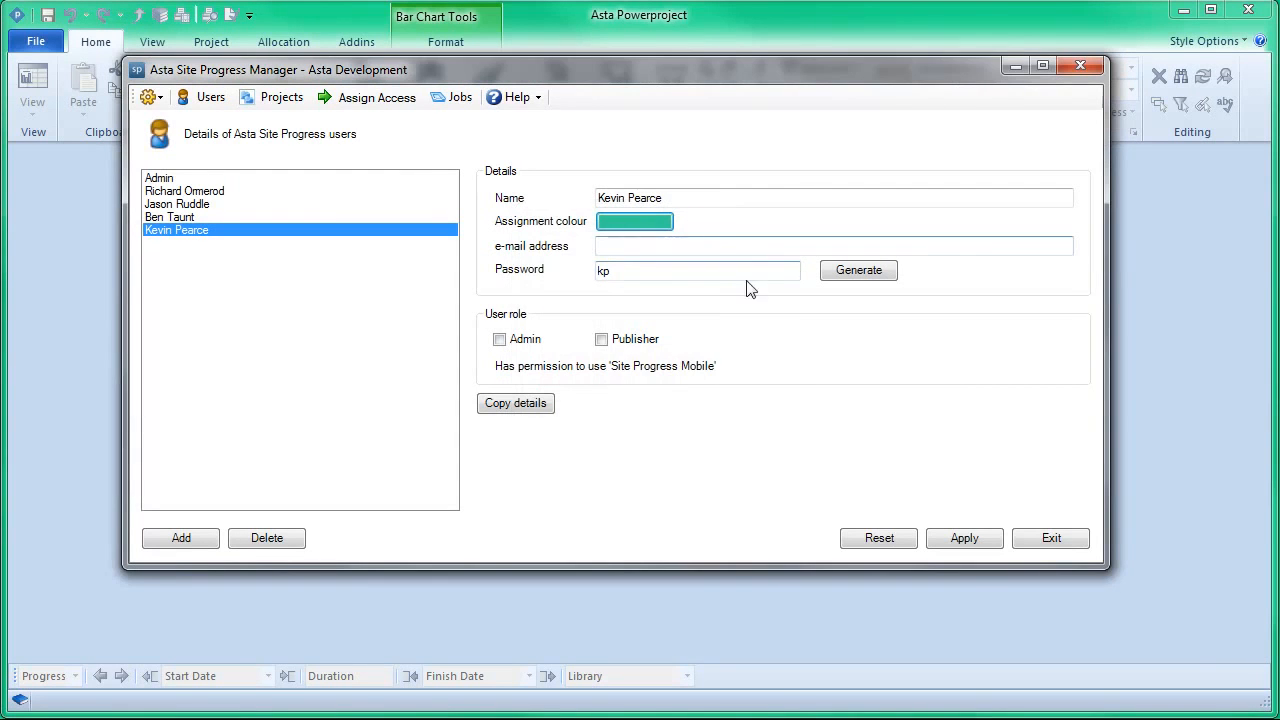
pyautogui.click(602, 341)
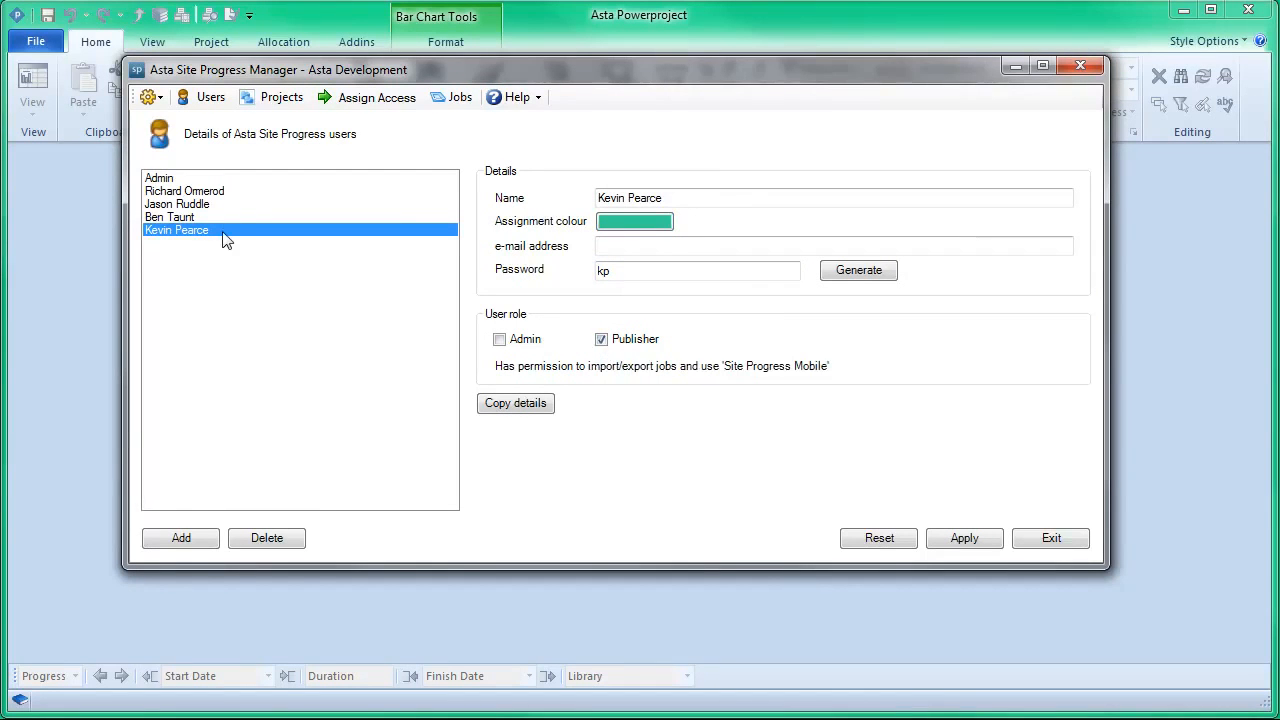
pyautogui.click(513, 341)
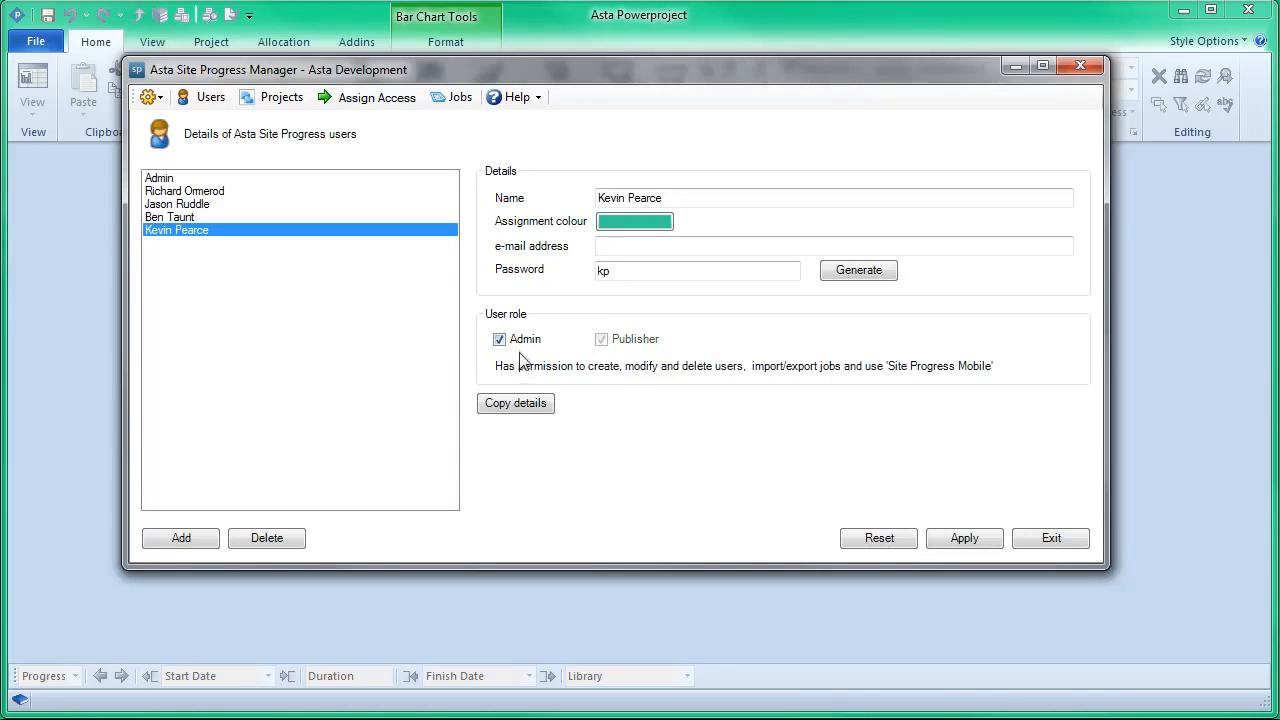
pyautogui.click(521, 340)
pyautogui.click(617, 341)
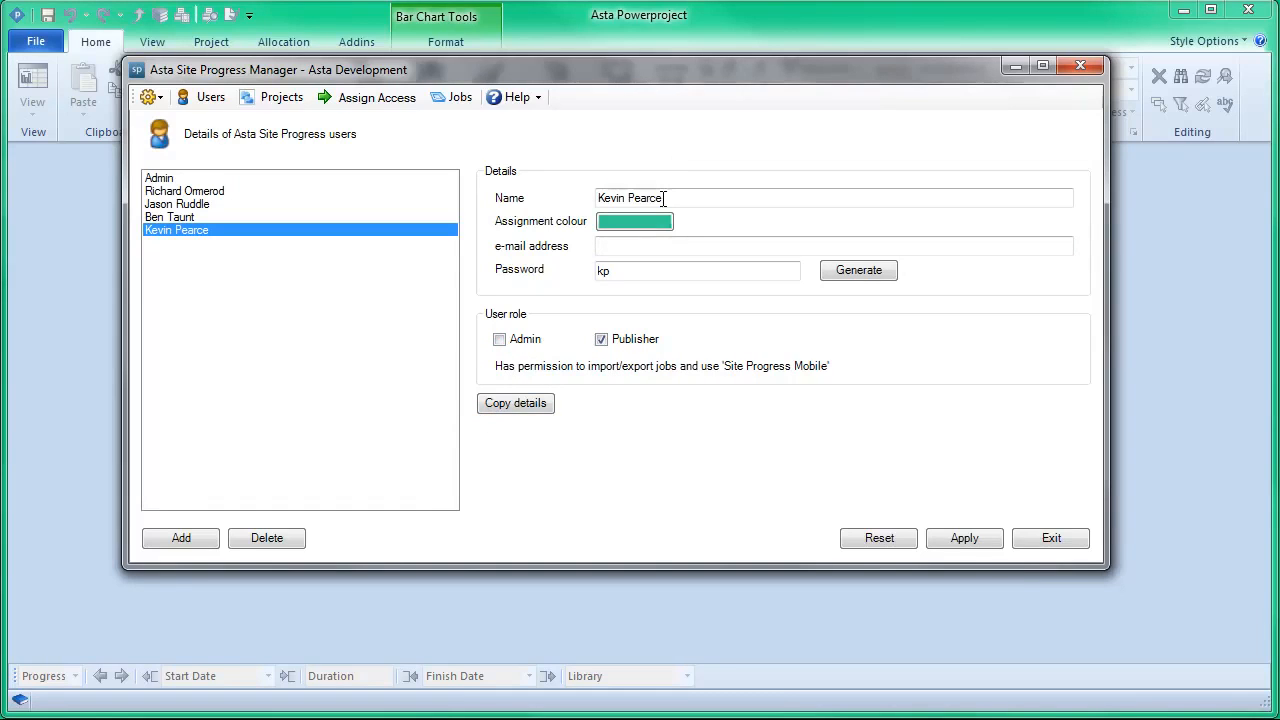
pyautogui.click(976, 540)
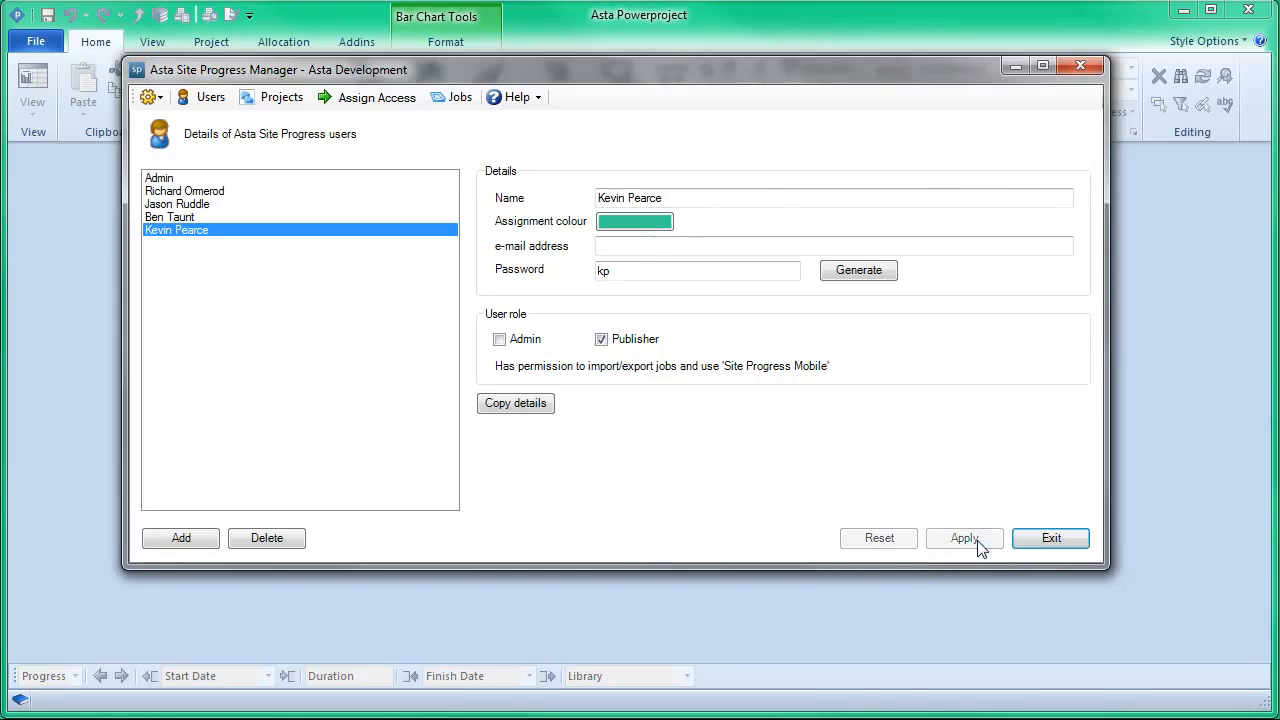
# Step: Add Tall Trees OB Jason.pp to the administered projects with the default username and password, and apply the change
pyautogui.click(281, 100)
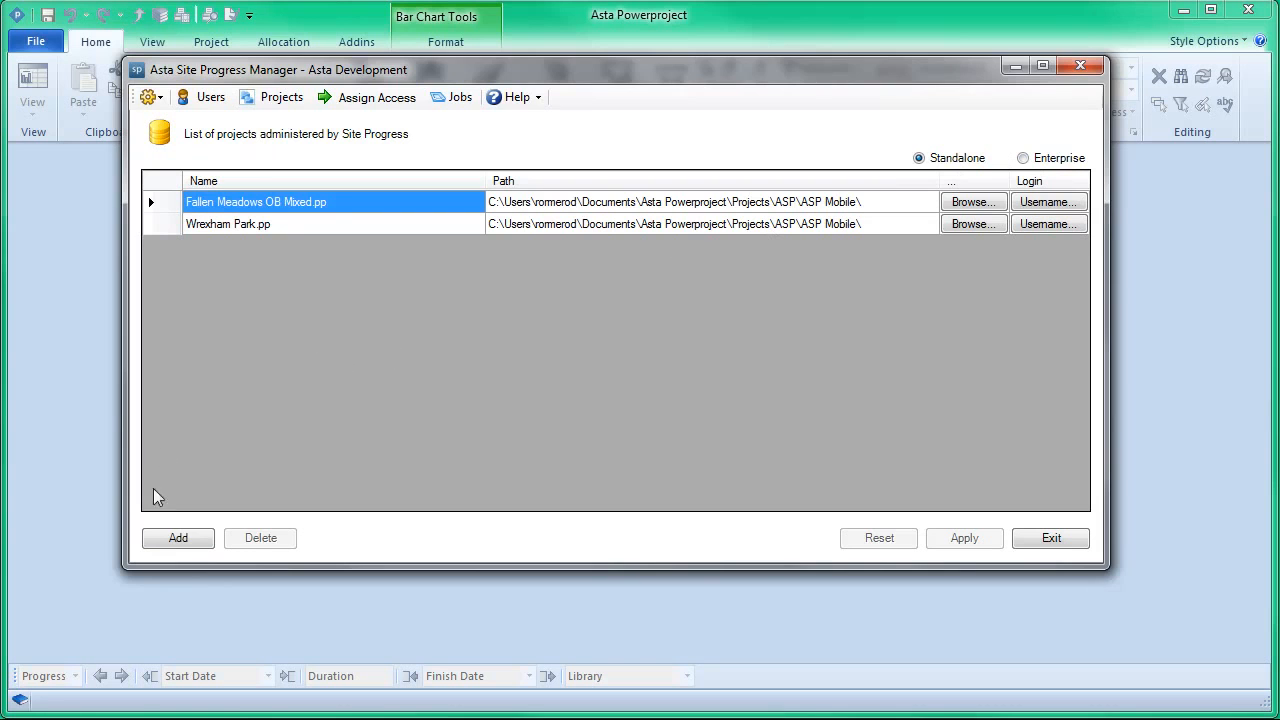
pyautogui.click(172, 536)
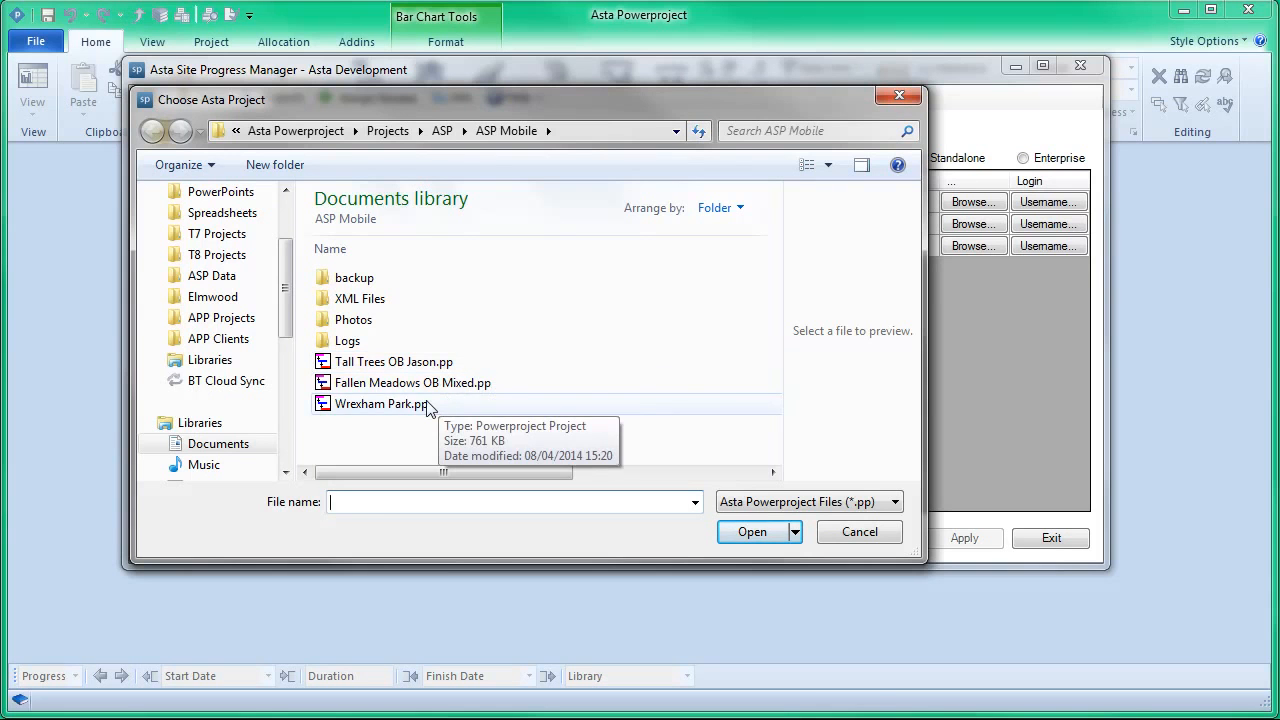
pyautogui.click(392, 362)
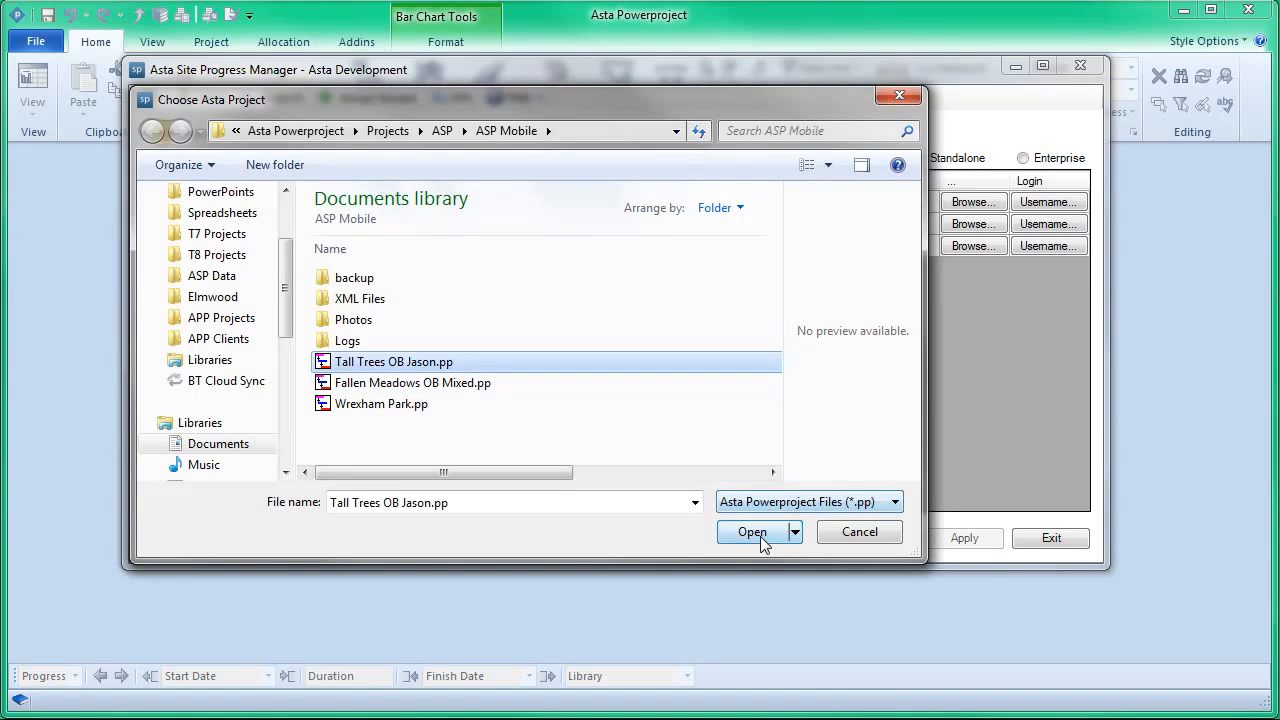
pyautogui.click(761, 532)
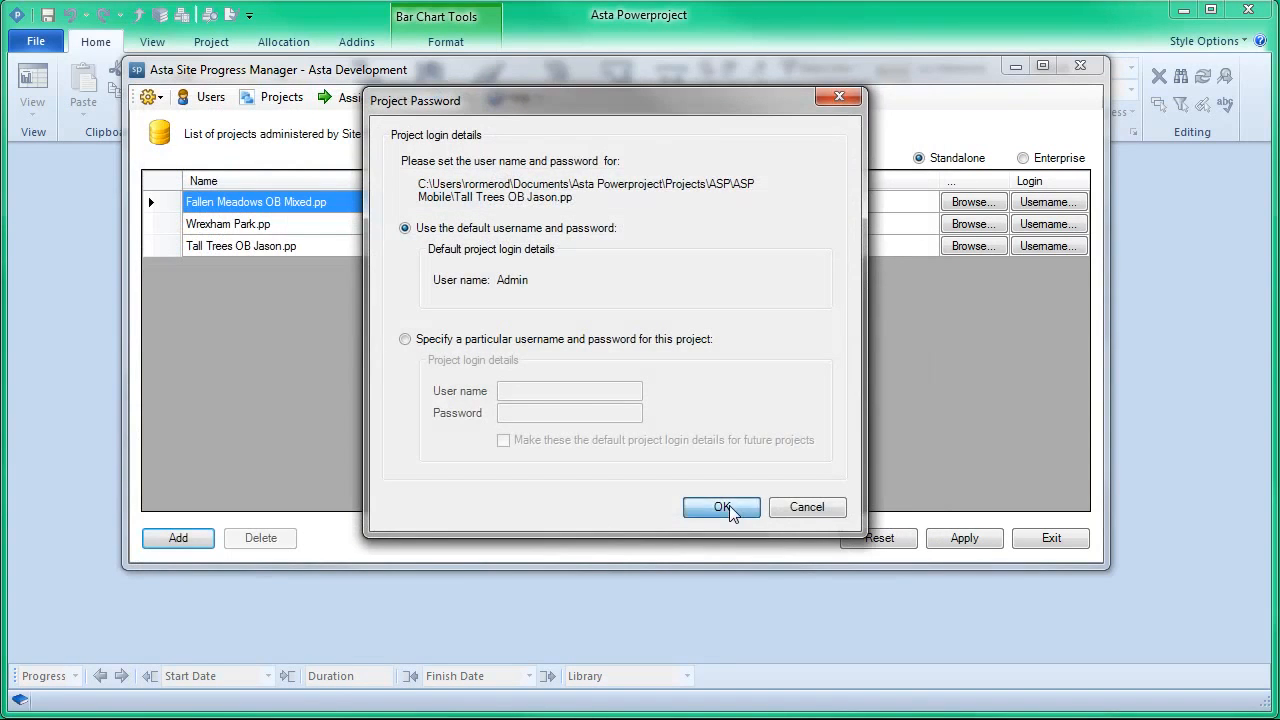
pyautogui.click(731, 507)
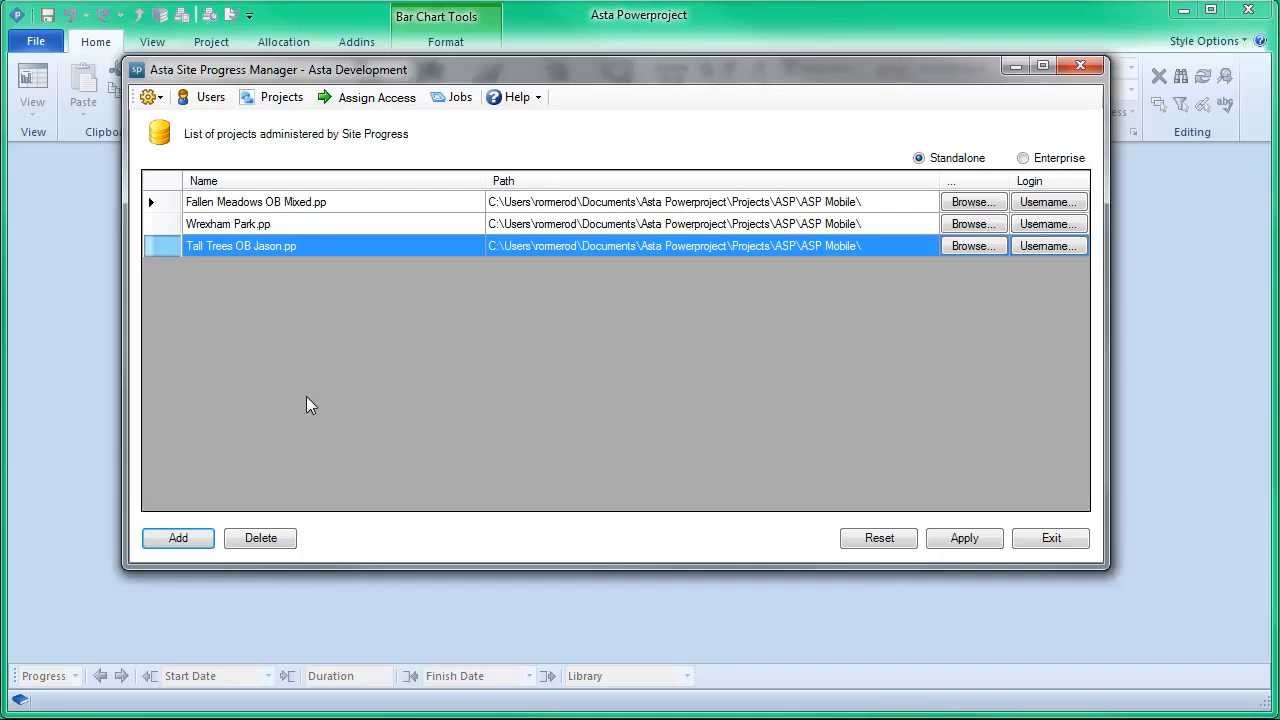
pyautogui.click(975, 545)
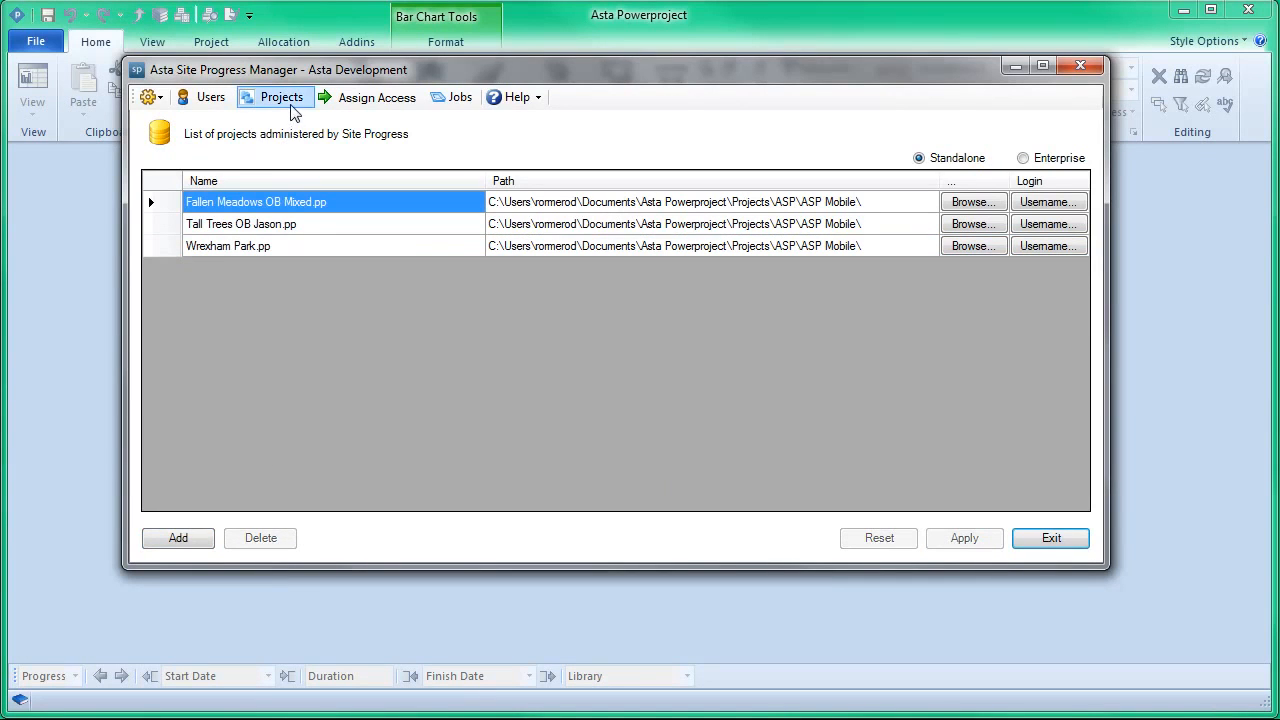
# Step: For Tall Trees OB Jason.pp, assign the orange-coded user to the Root chart and all its descendants
pyautogui.click(350, 99)
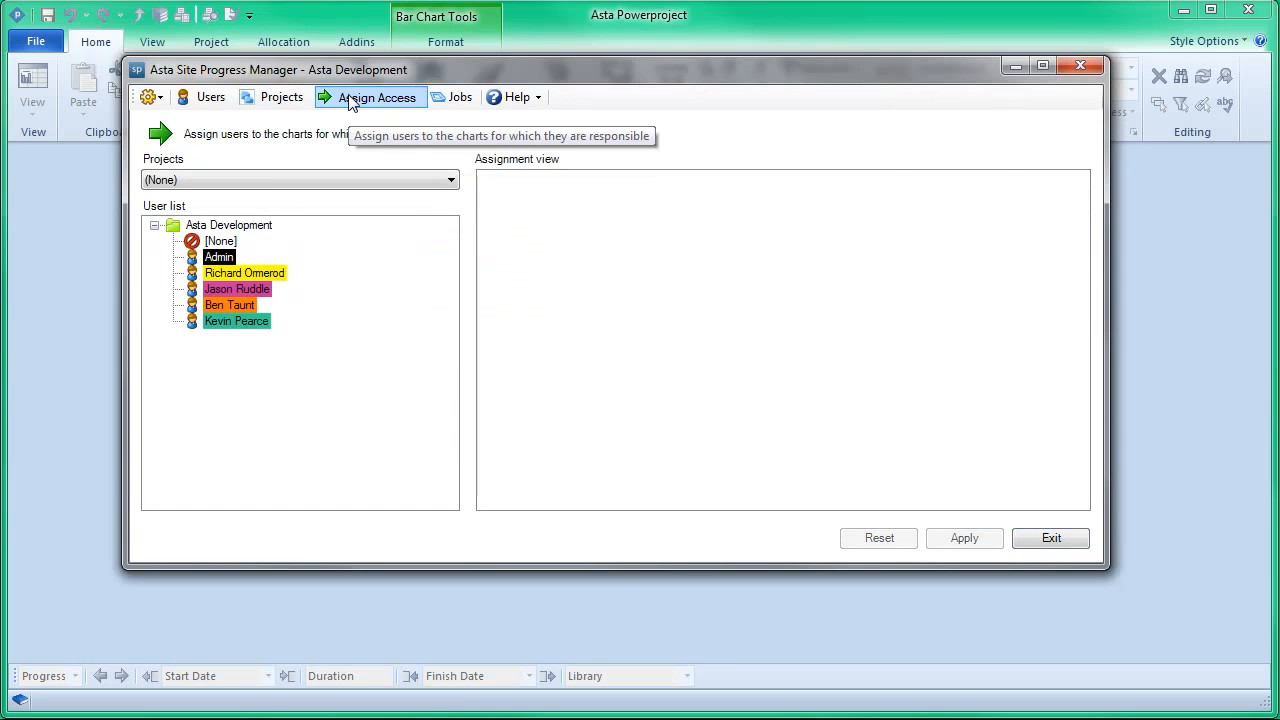
pyautogui.click(423, 182)
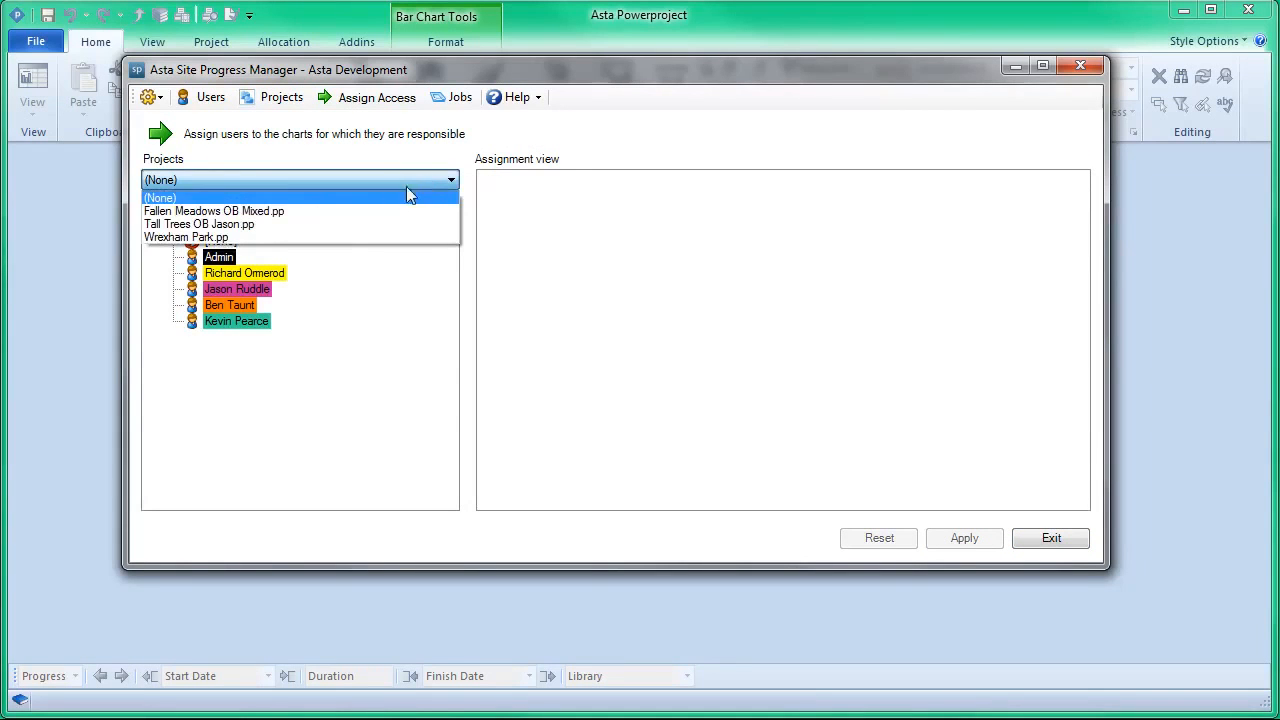
pyautogui.click(375, 225)
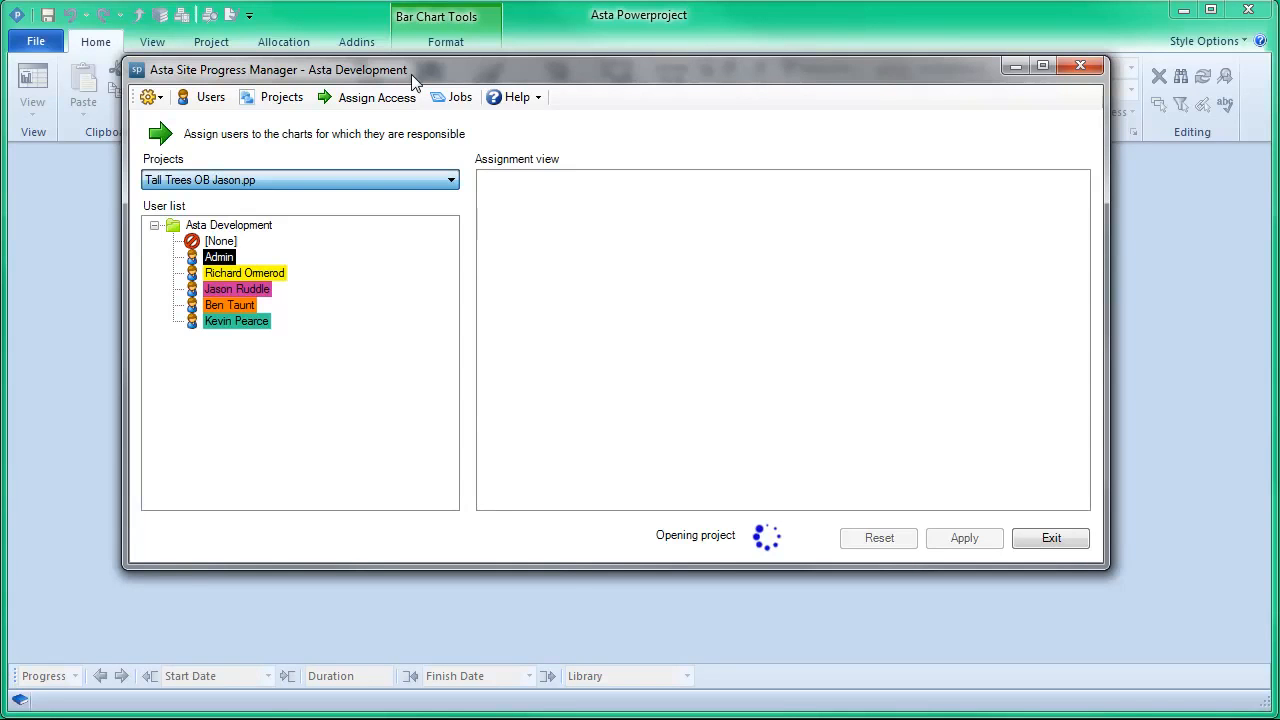
pyautogui.click(478, 220)
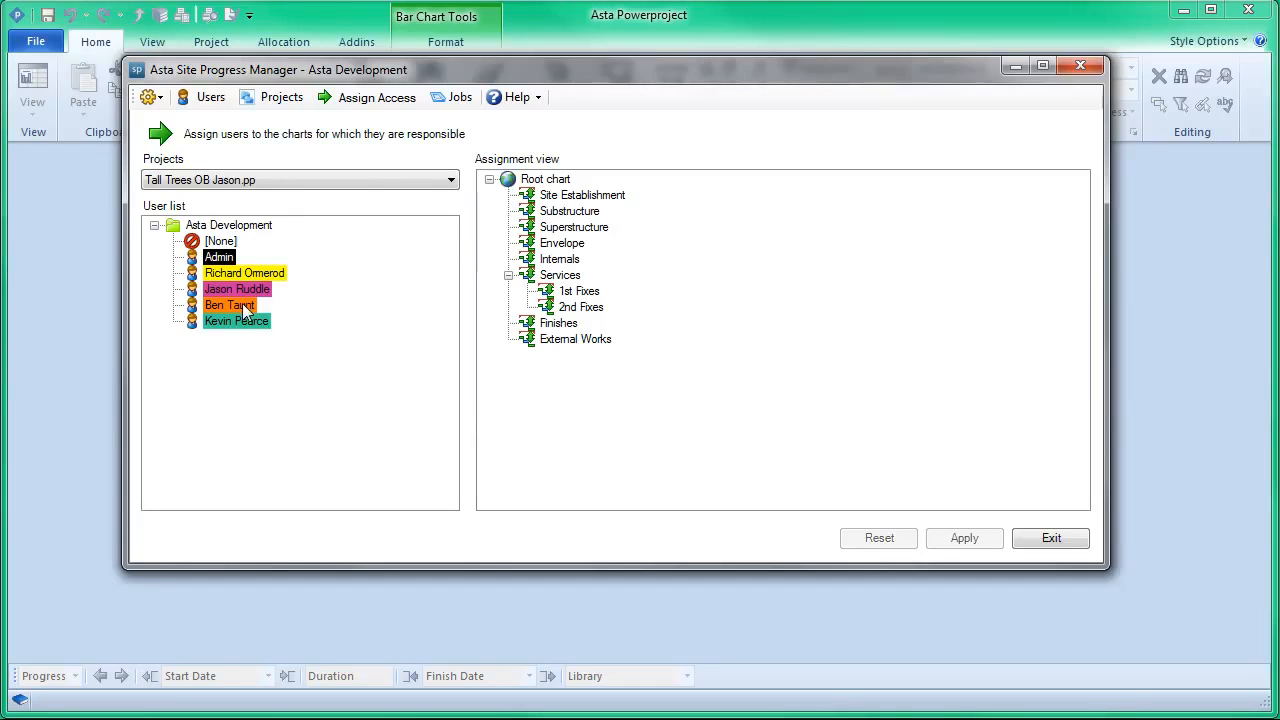
pyautogui.moveTo(240, 308); pyautogui.dragTo(545, 188)
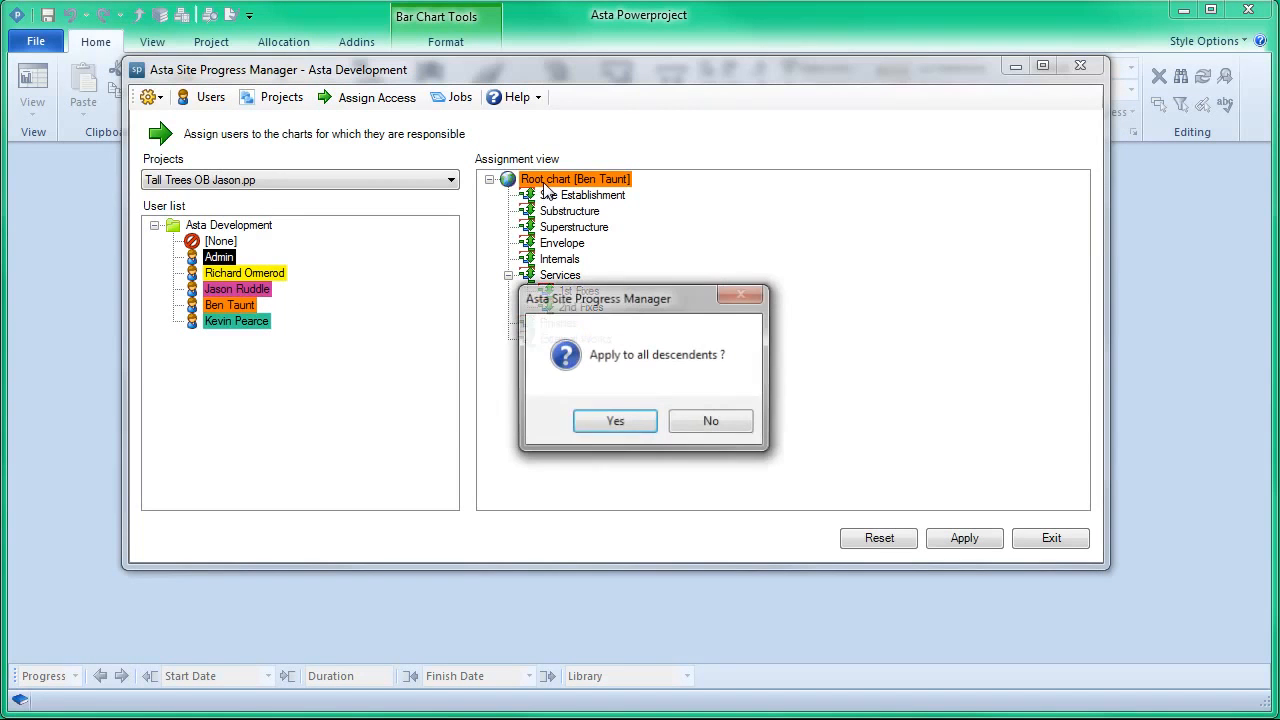
pyautogui.click(616, 423)
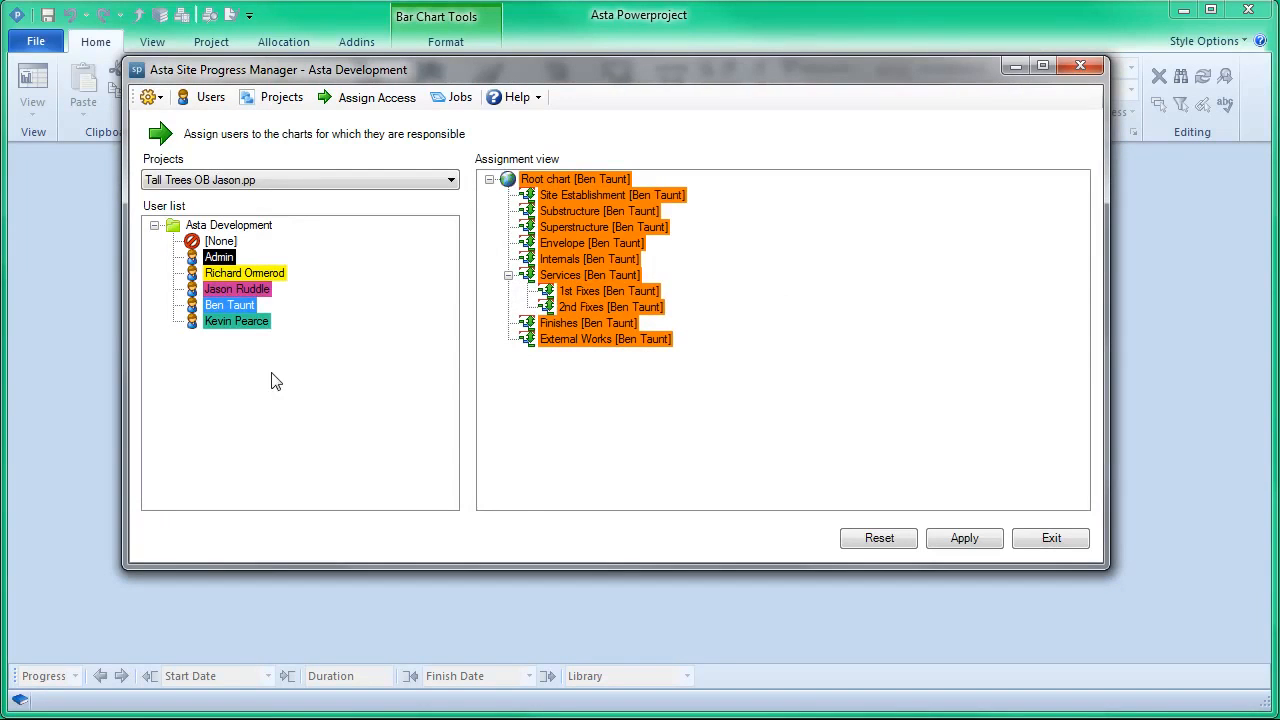
# Step: Assign the newly added green-coded user to the Services chart and its descendants, and apply the access assignments
pyautogui.moveTo(255, 322); pyautogui.dragTo(590, 276)
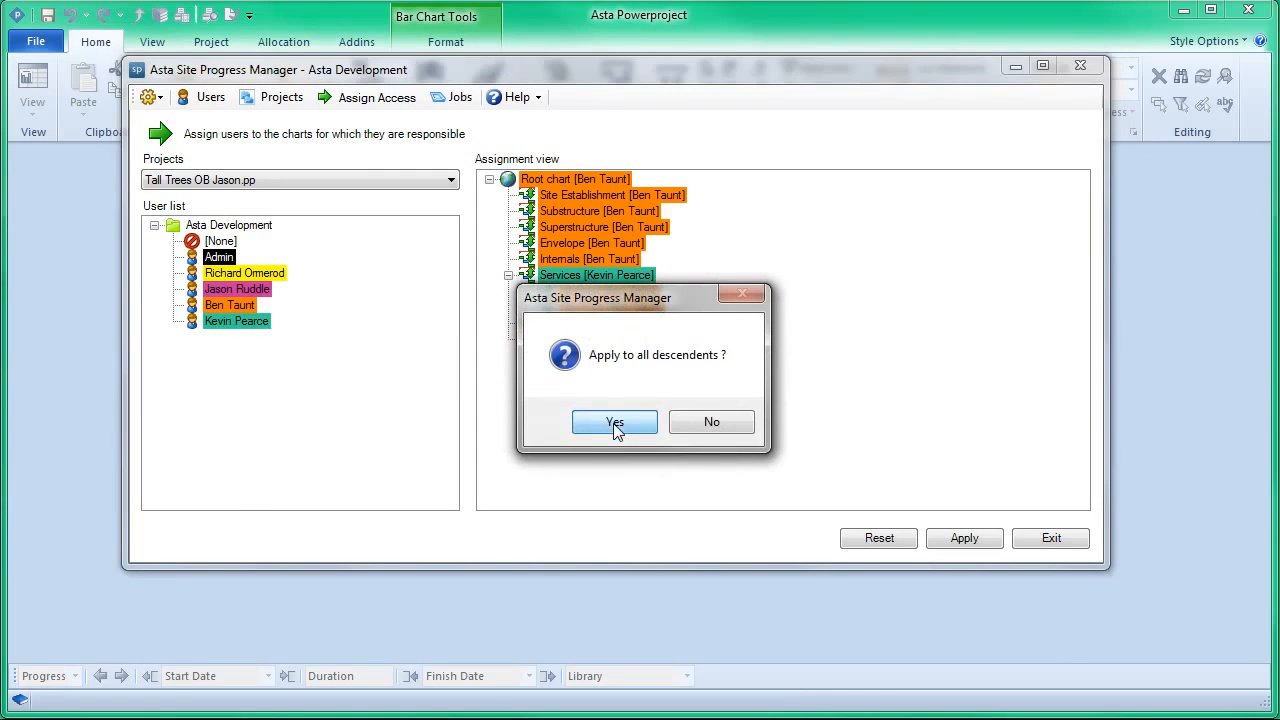
pyautogui.click(593, 421)
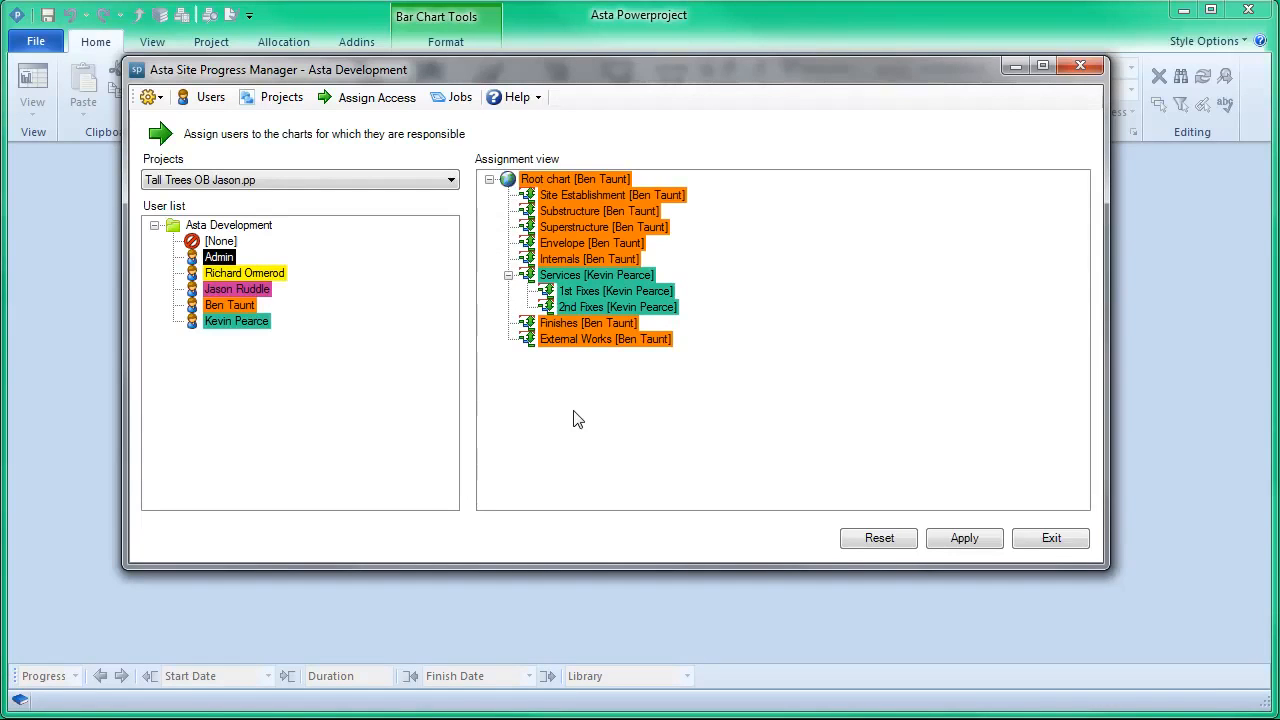
pyautogui.click(970, 541)
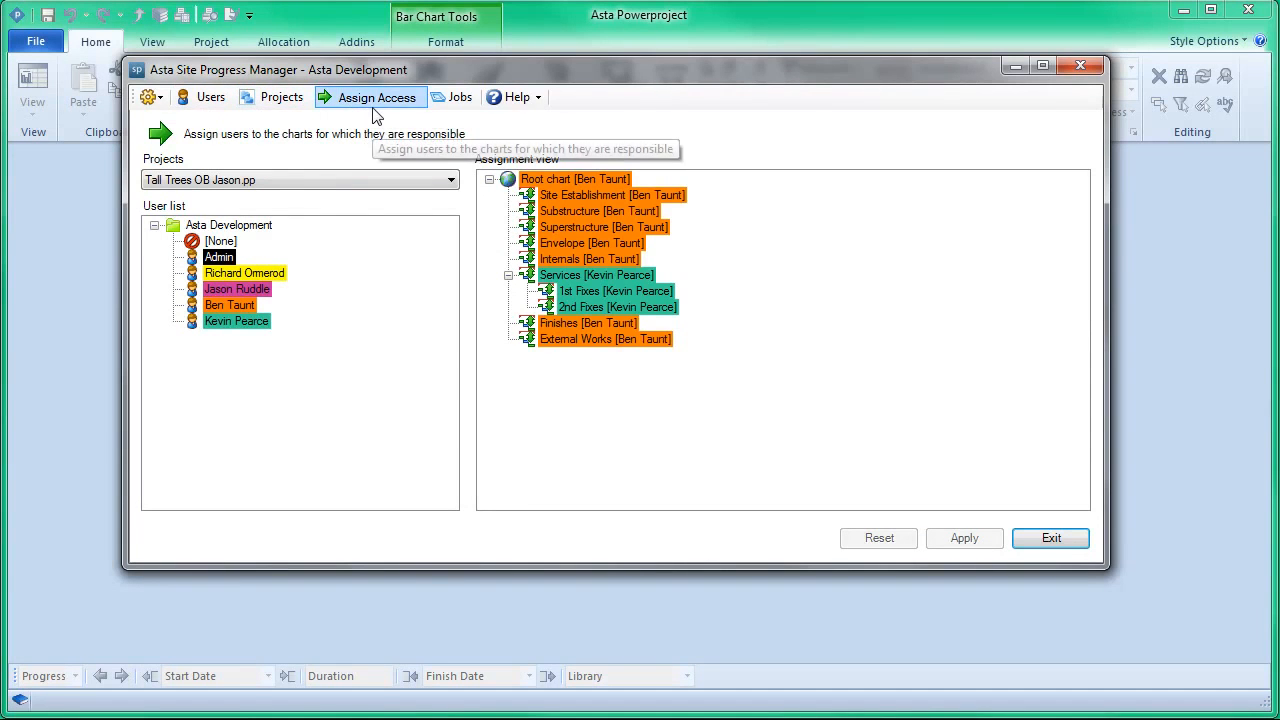
# Step: Open the jobs list in Asta Site Progress Manager and display only the jobs that are ready to export
pyautogui.click(456, 104)
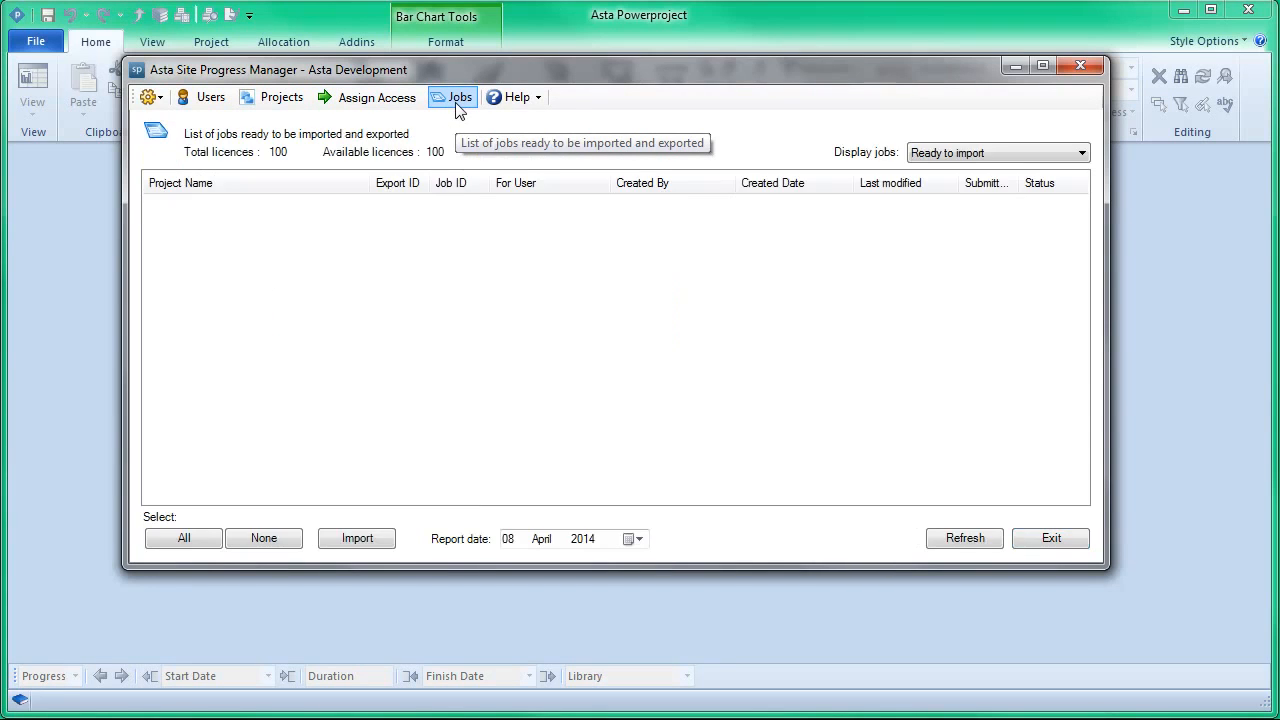
pyautogui.moveTo(521, 71); pyautogui.dragTo(610, 108)
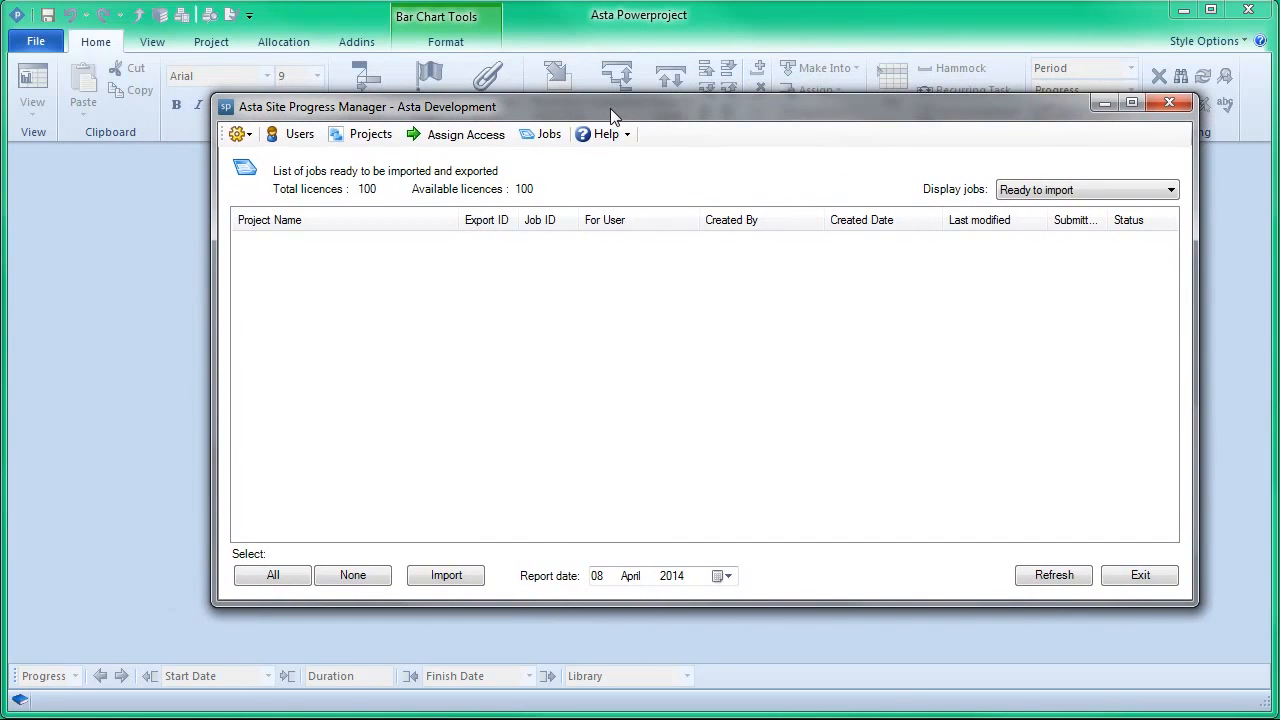
pyautogui.click(1058, 195)
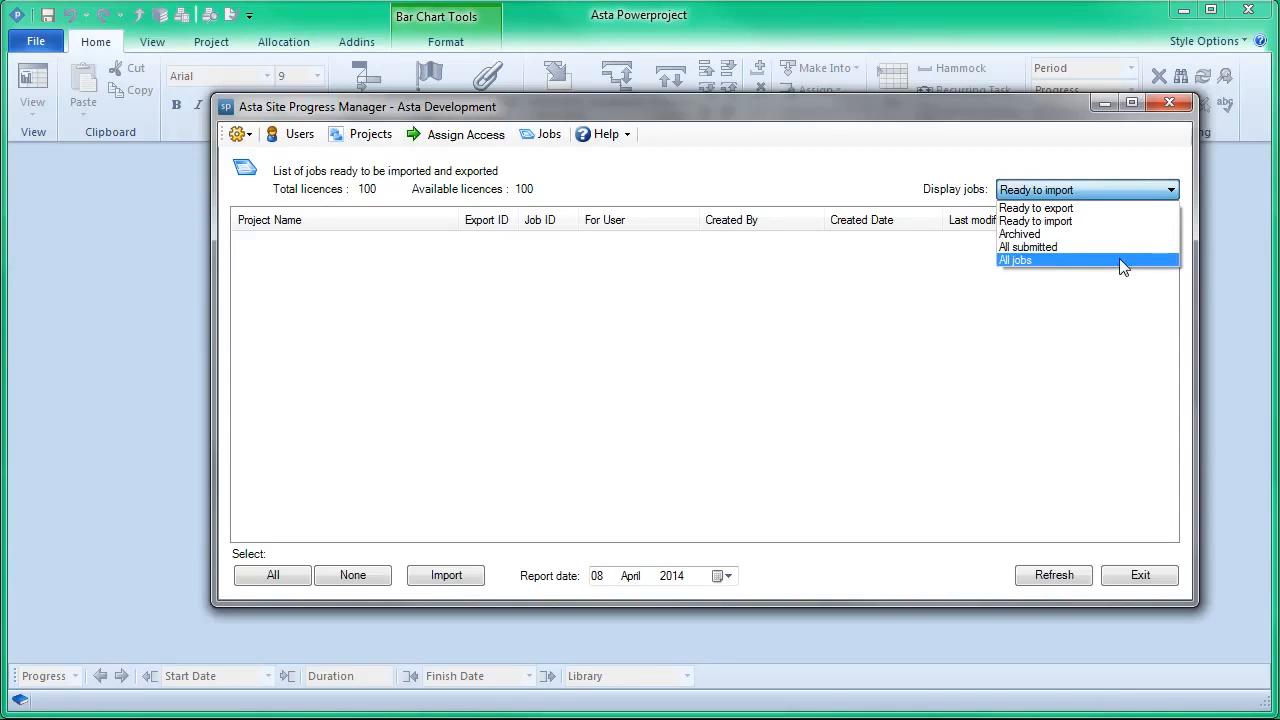
pyautogui.click(1112, 208)
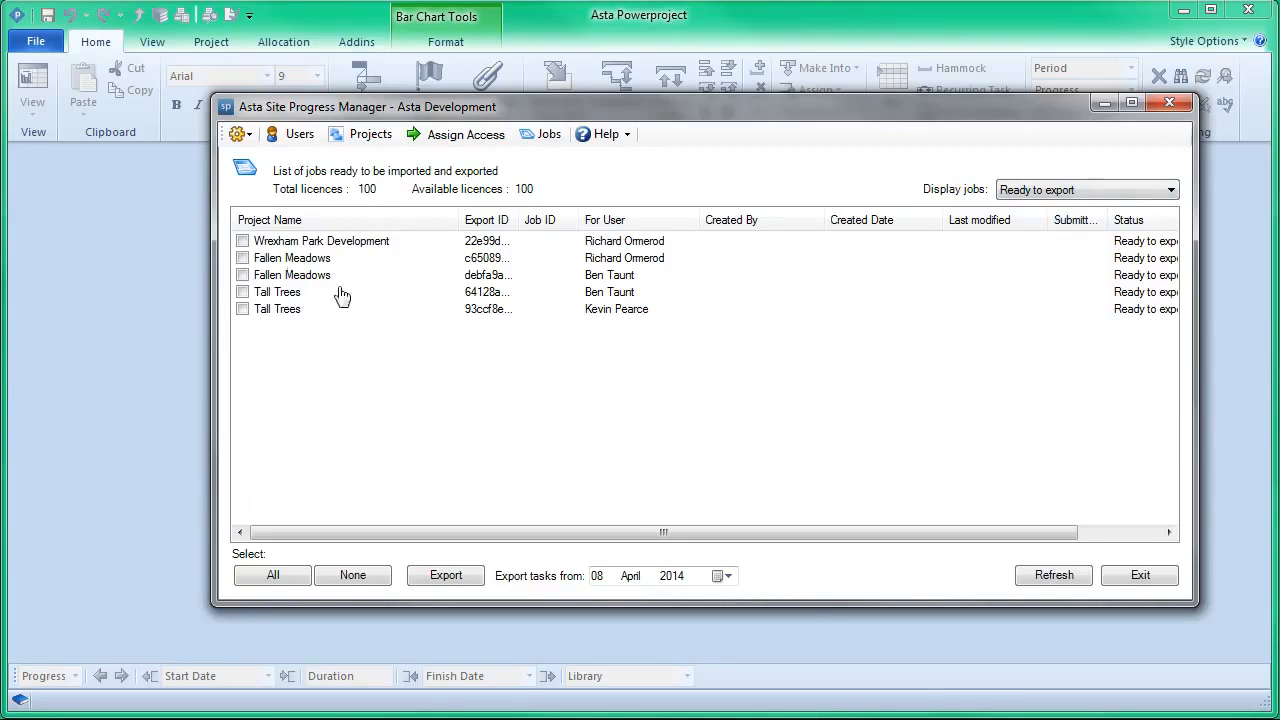
# Step: Export the Wrexham Park Development job and the first Fallen Meadows job with tasks from 20 April 2014, skipping the log
pyautogui.click(242, 242)
pyautogui.click(243, 258)
pyautogui.click(728, 576)
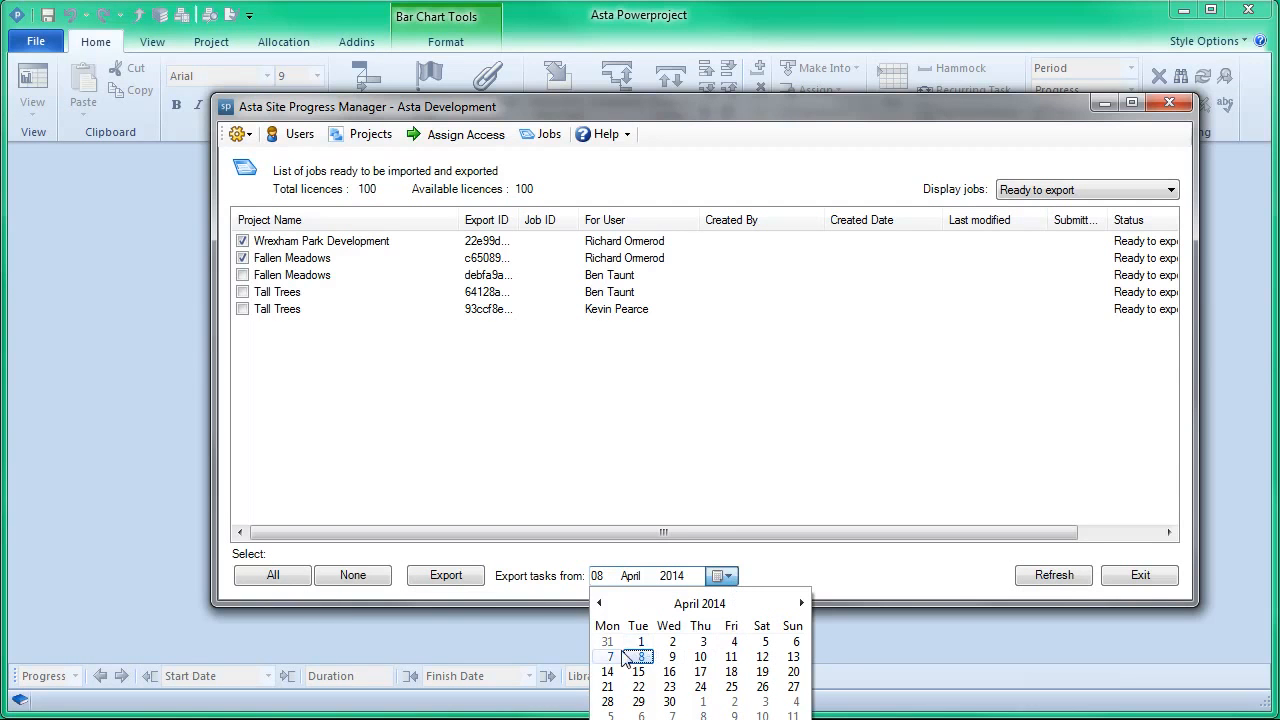
pyautogui.click(793, 671)
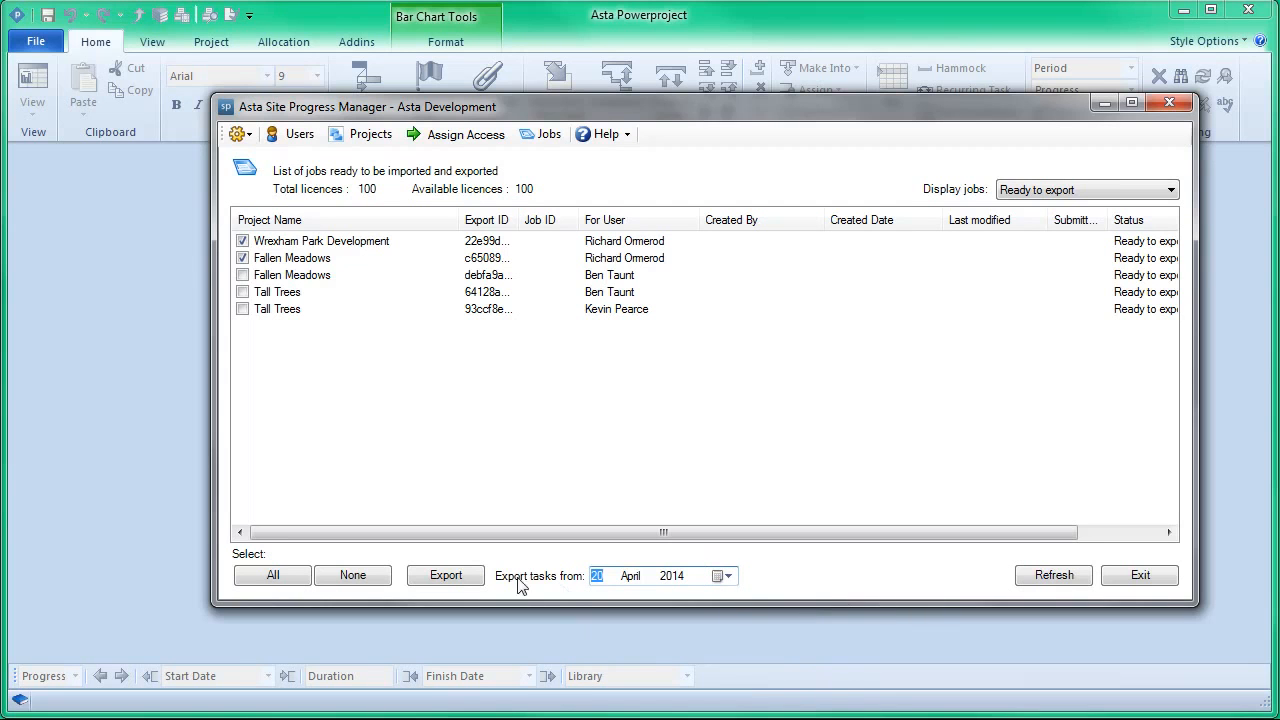
pyautogui.click(447, 577)
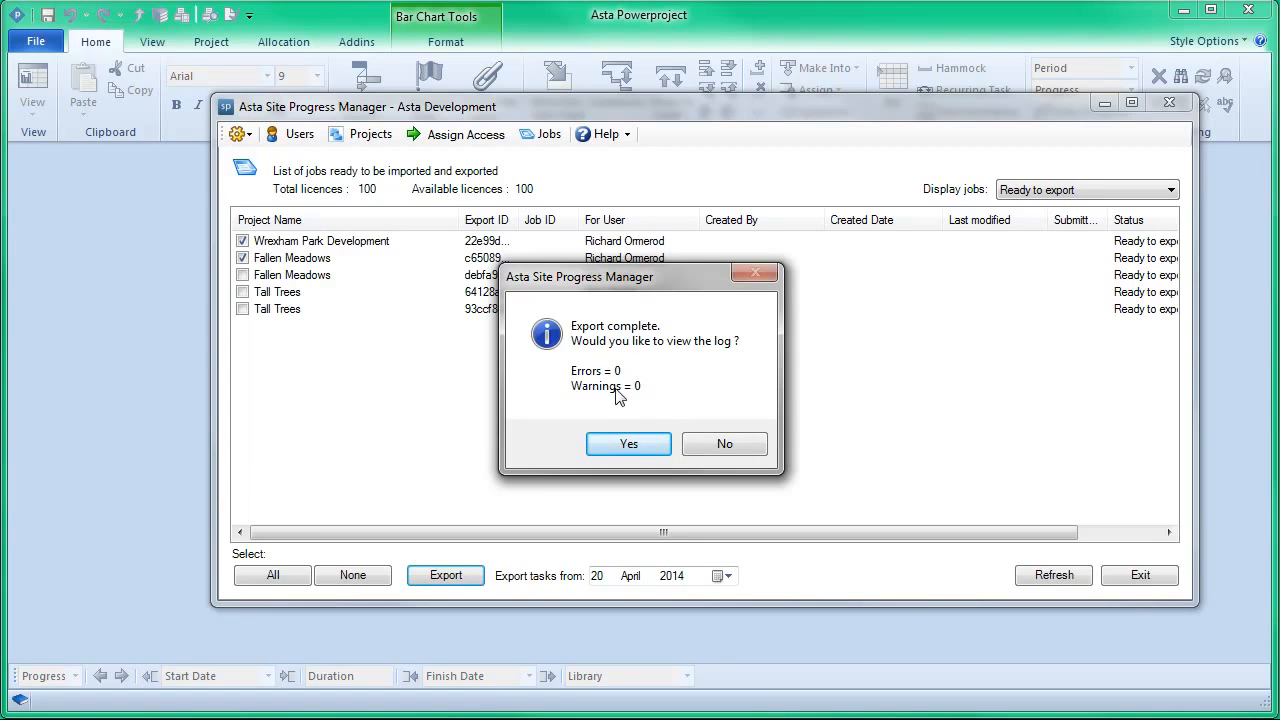
pyautogui.click(737, 445)
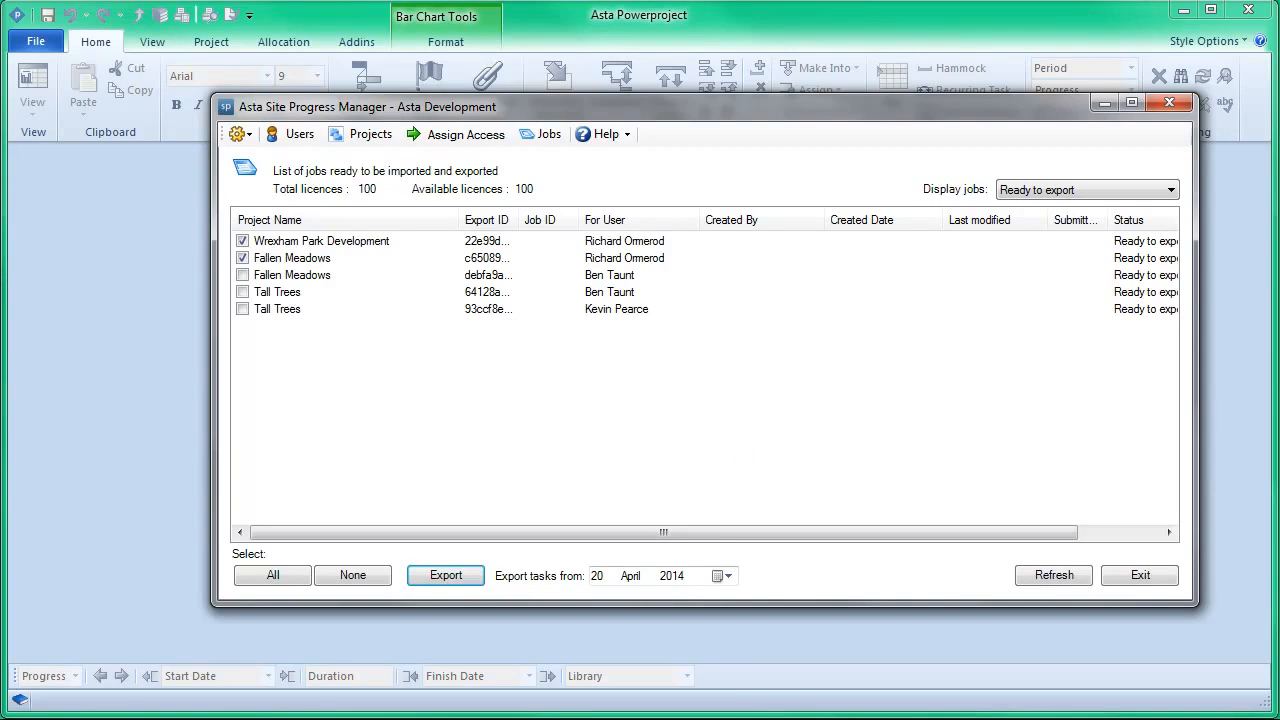
# Step: Switch to the Asta Site Progress app on the mirrored phone and enter the company ID and the site user's username
pyautogui.click(712, 719)
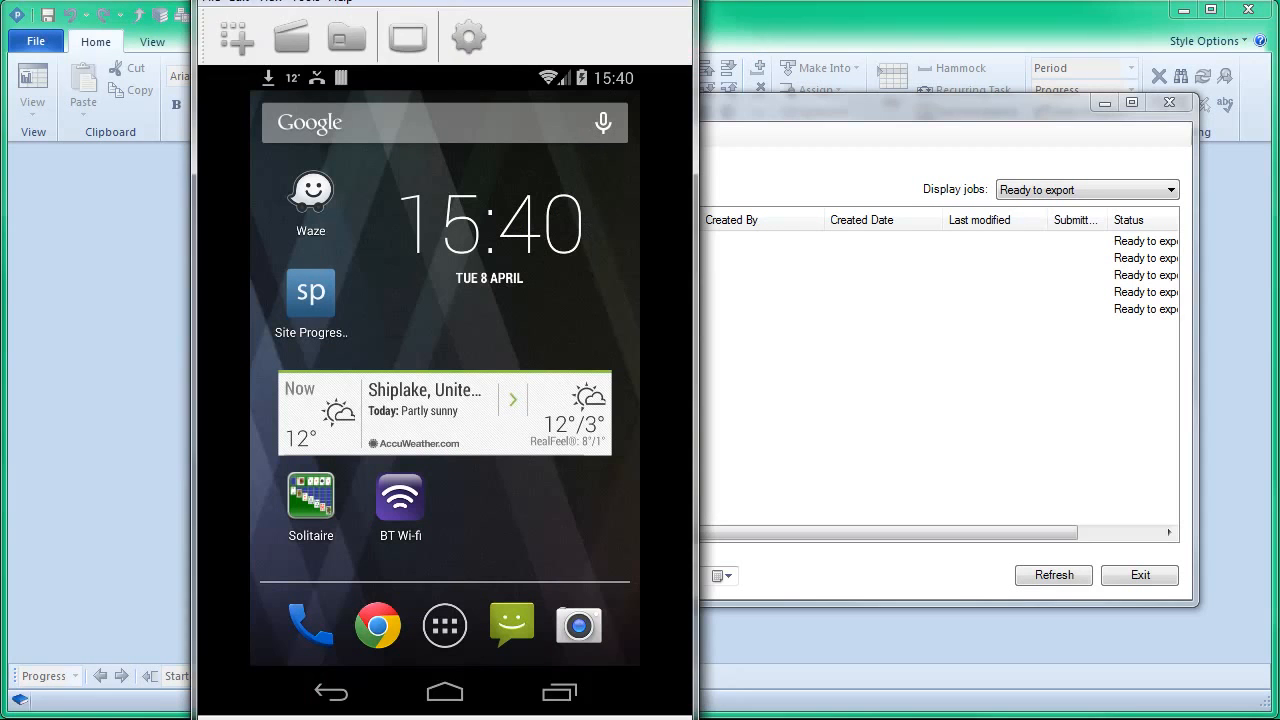
pyautogui.click(614, 1)
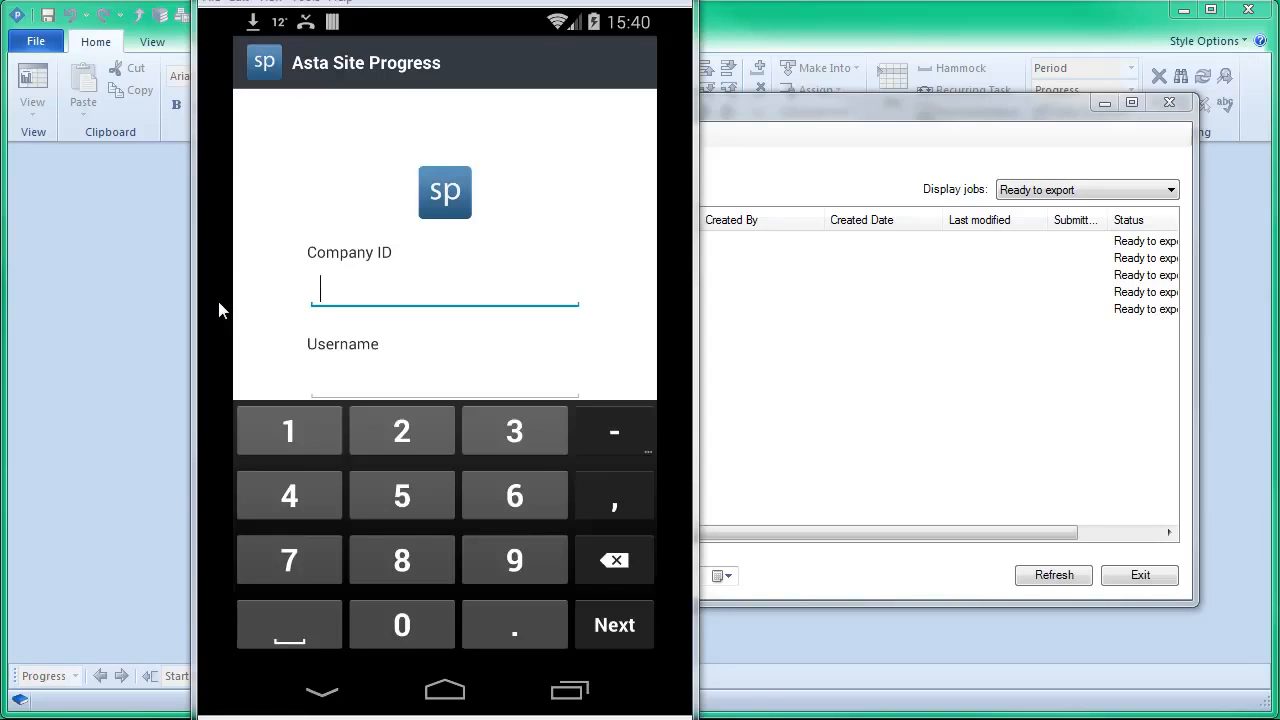
pyautogui.write('12345')
pyautogui.press('Tab')
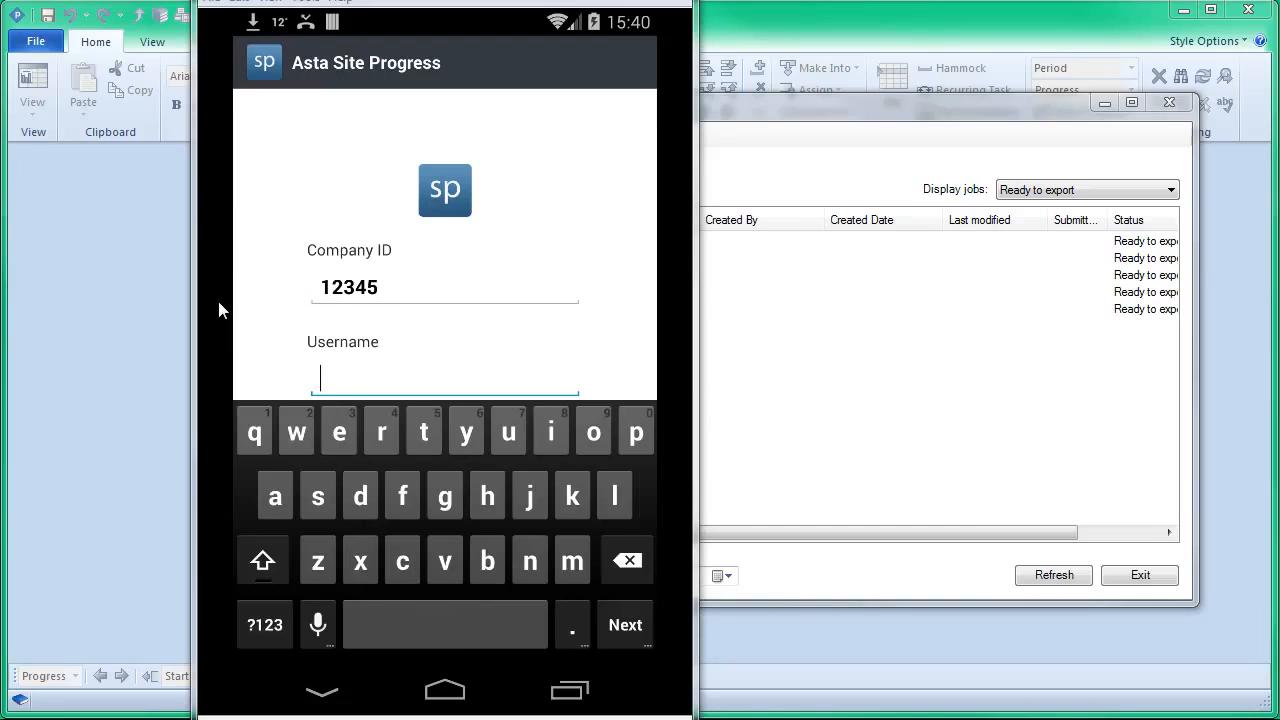
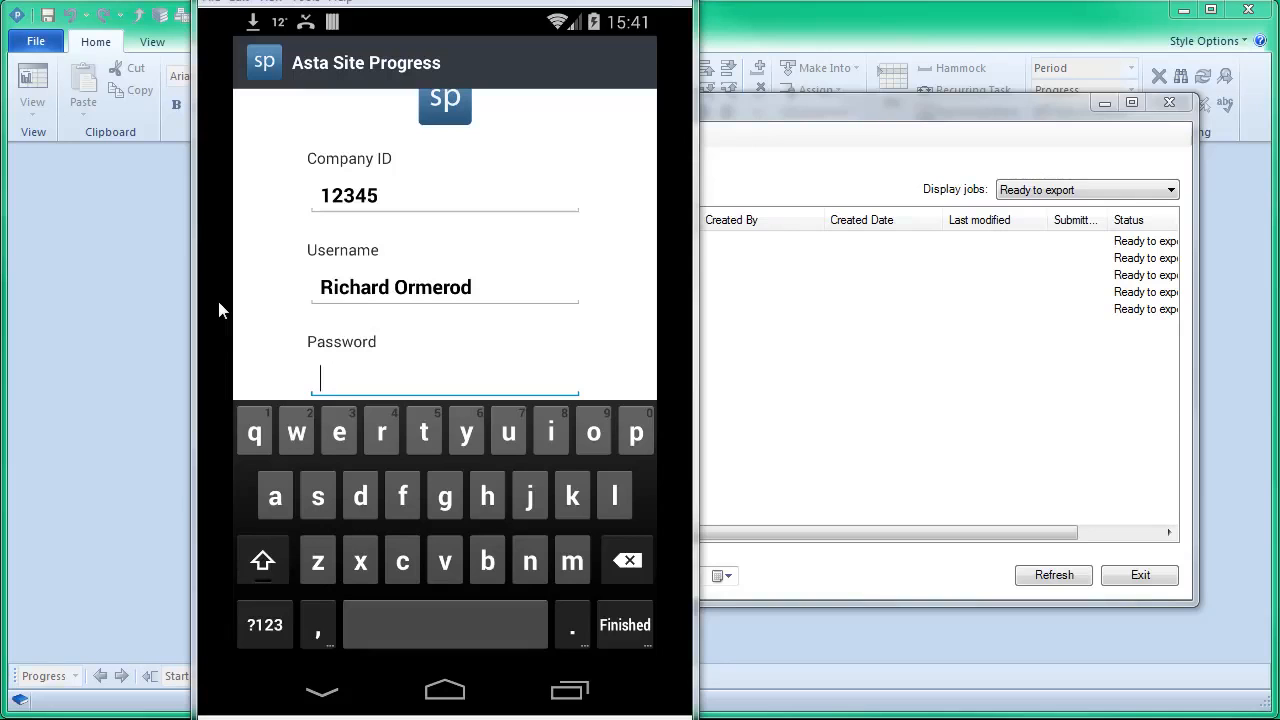
# Step: Enter the account password and log in to the Asta Site Progress mobile app
pyautogui.press('Return')
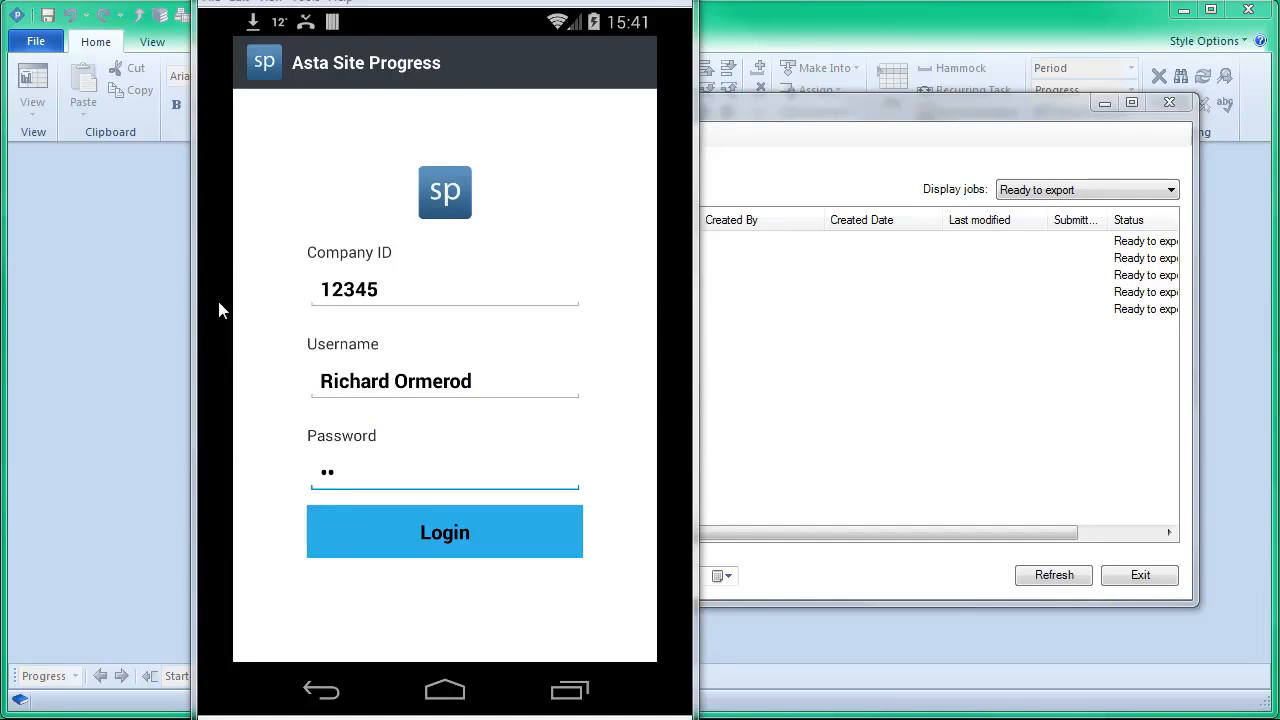
pyautogui.press('Return')
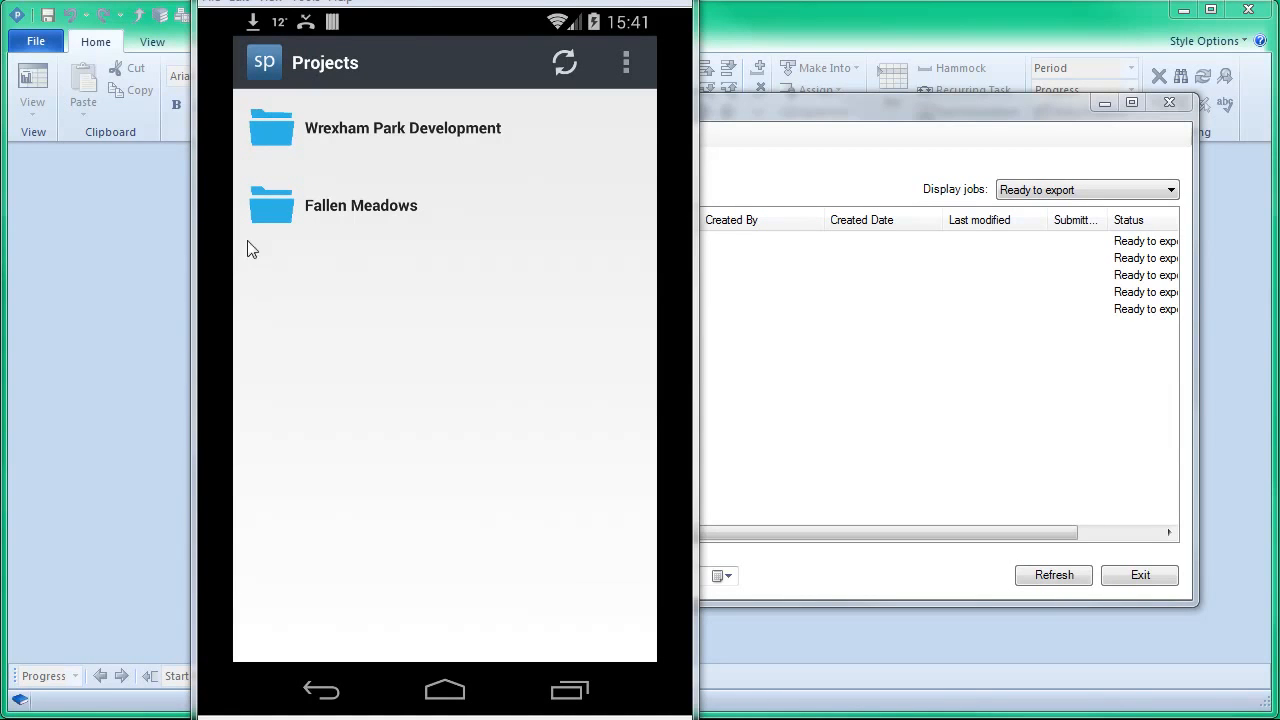
# Step: Move the phone mirror aside and open the recent project Fallen Meadows OB Mixed.pp in Asta Powerproject
pyautogui.moveTo(414, 8); pyautogui.dragTo(977, 8)
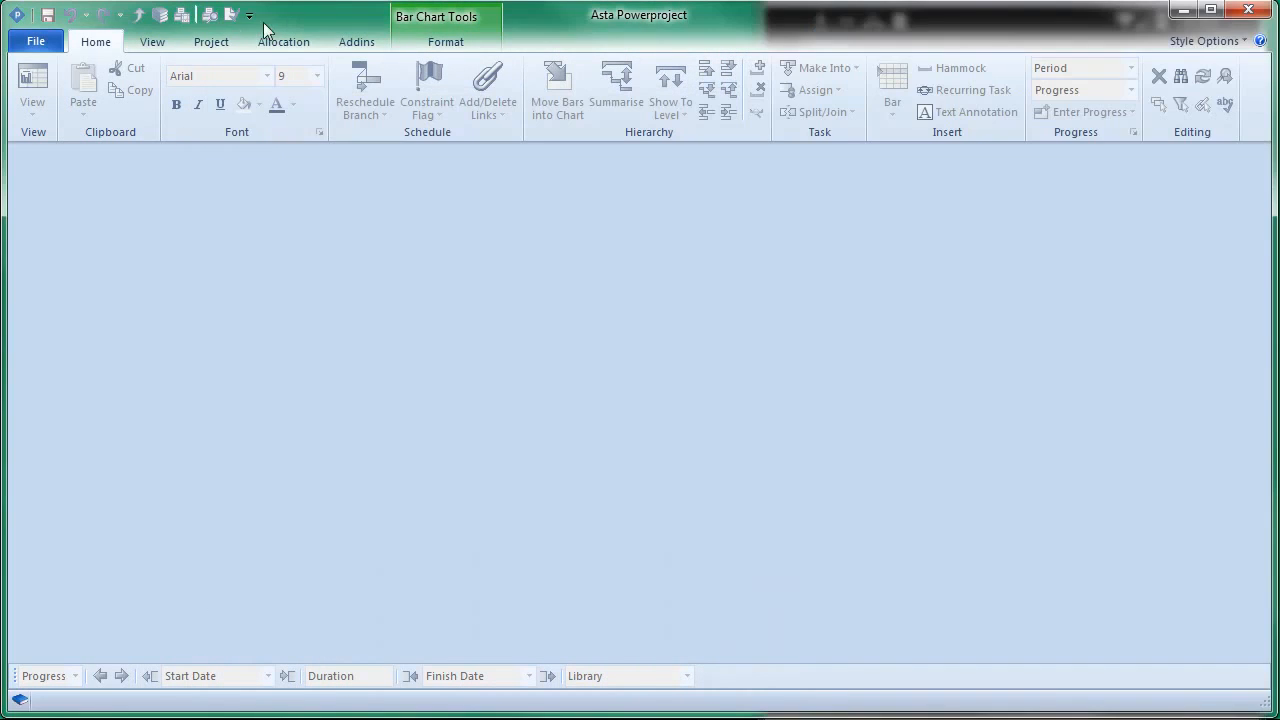
pyautogui.click(40, 42)
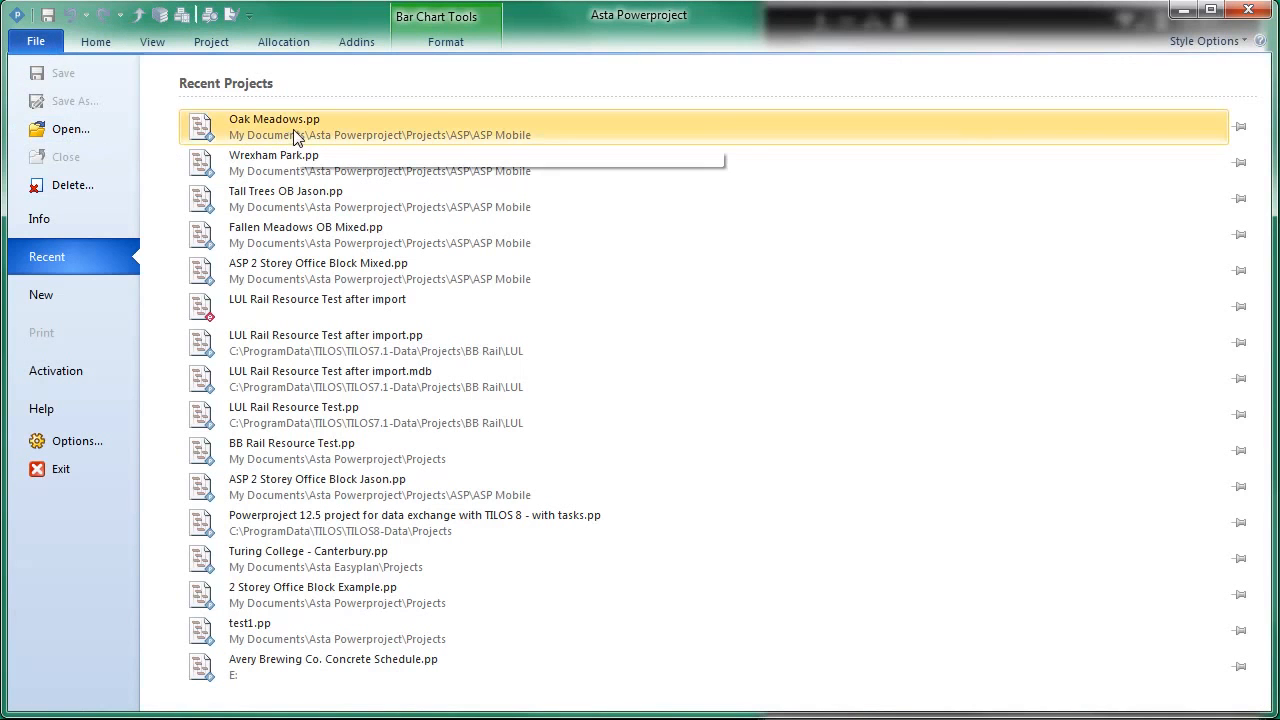
pyautogui.click(369, 233)
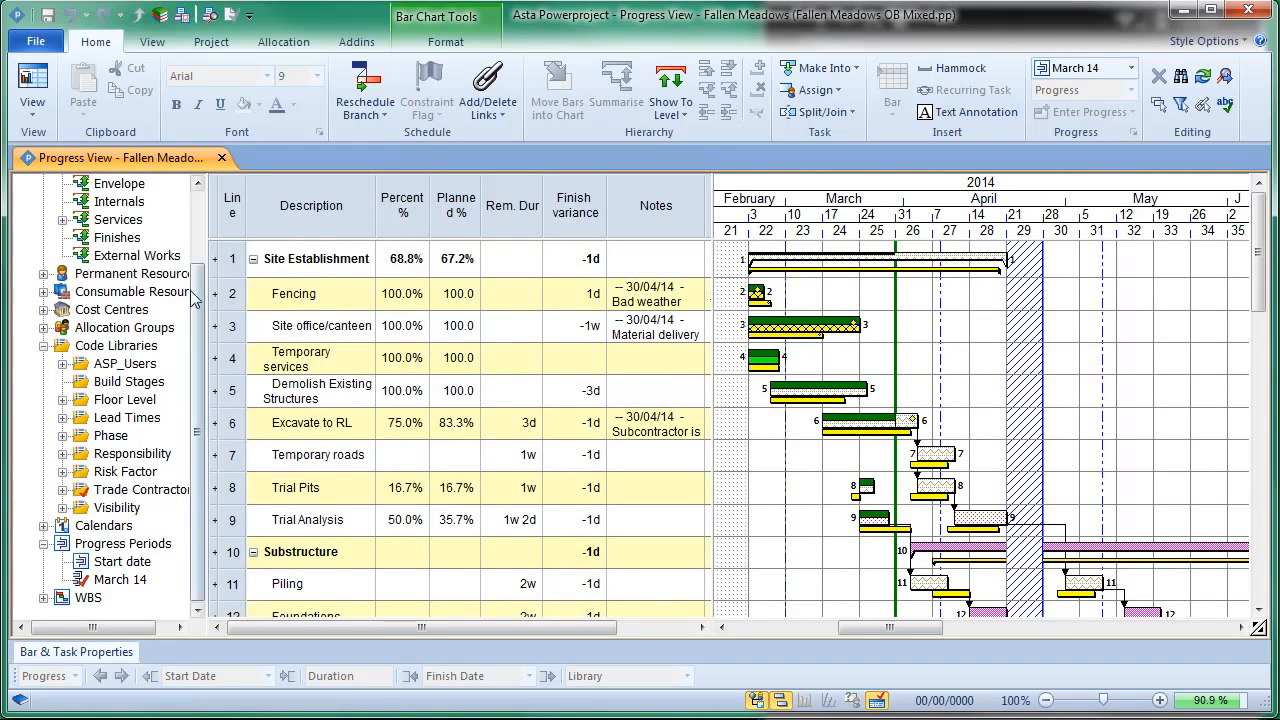
# Step: Examine the Site office/canteen, Excavate to RL, Trial Analysis and Piling bars in the Fallen Meadows chart
pyautogui.scroll(2, 205, 303)
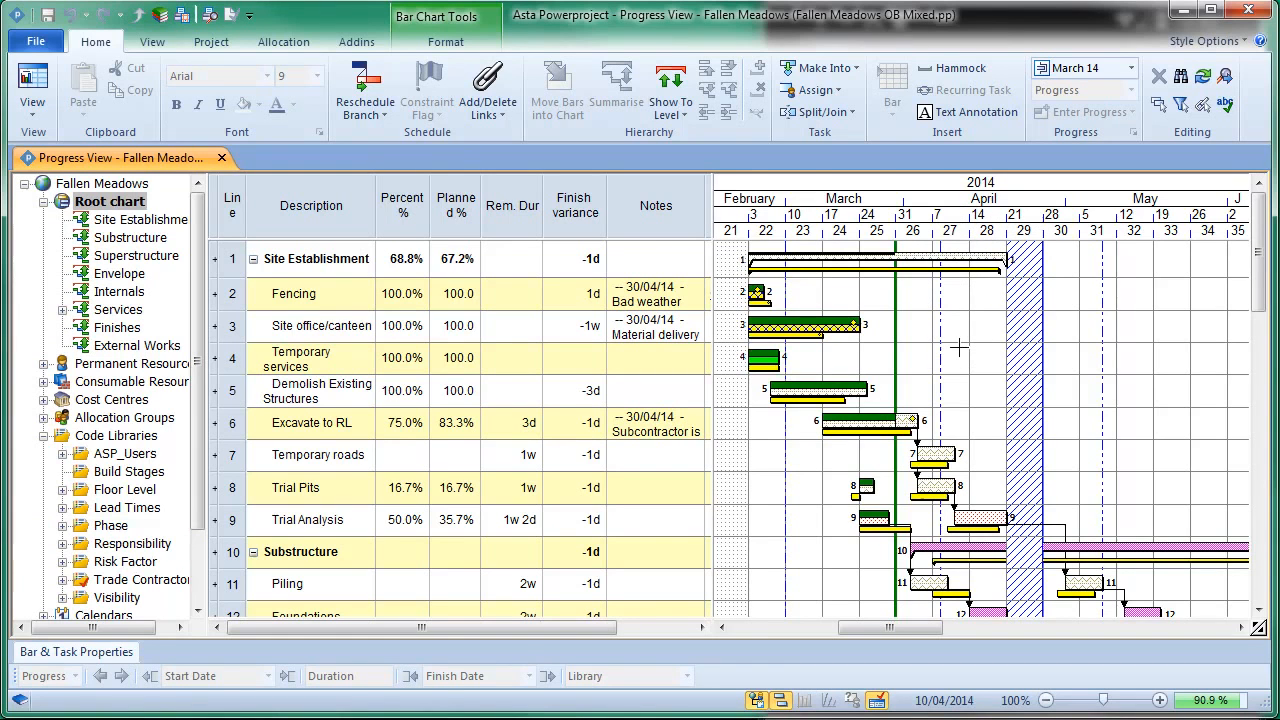
pyautogui.click(817, 326)
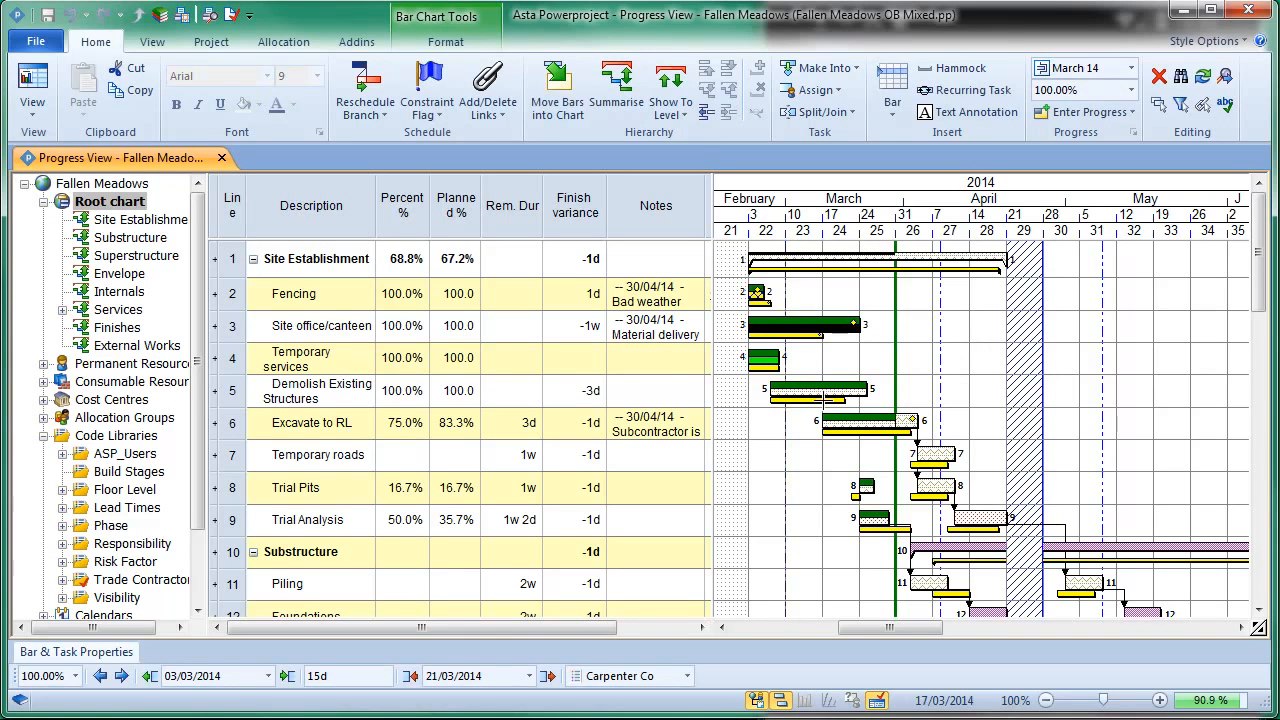
pyautogui.click(907, 422)
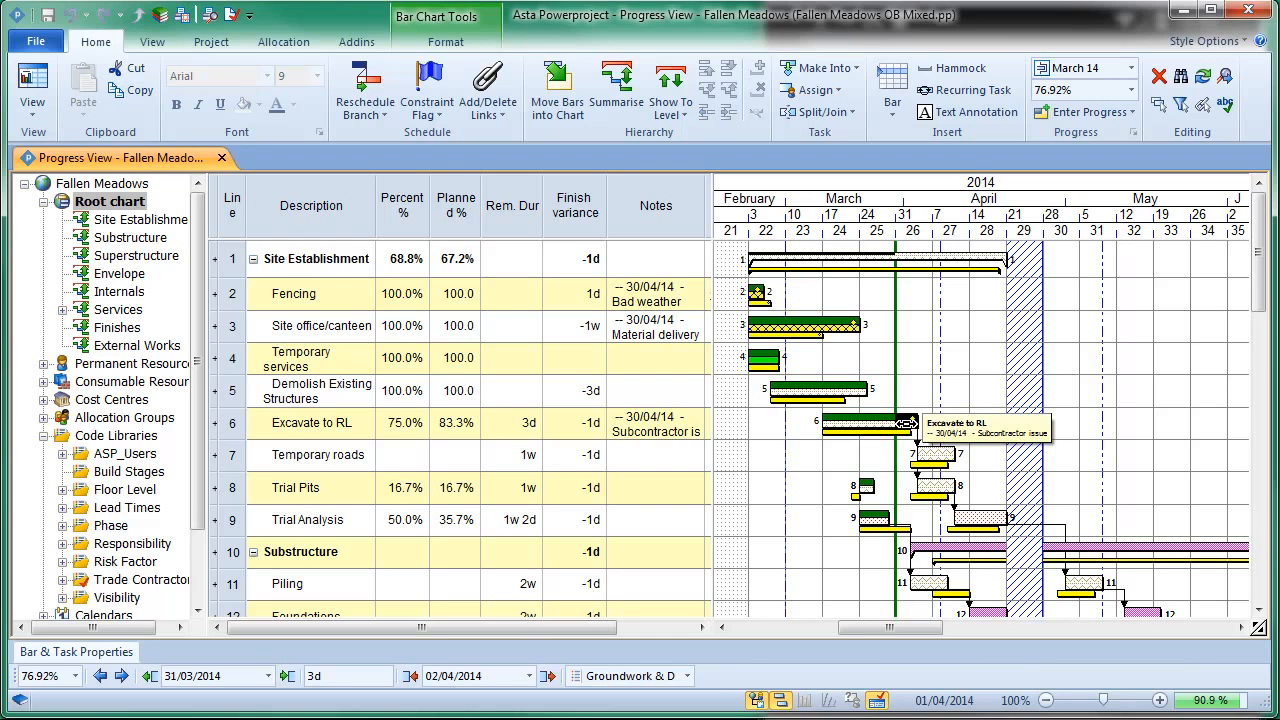
pyautogui.click(981, 519)
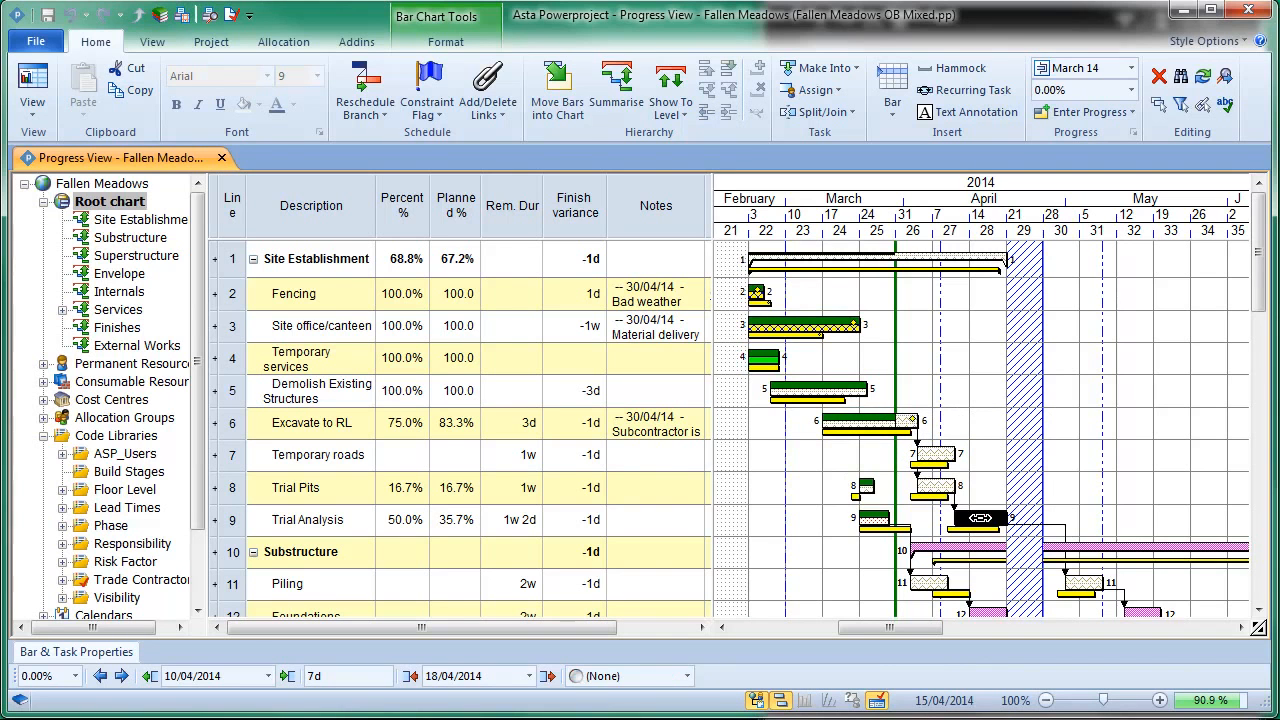
pyautogui.click(1090, 583)
pyautogui.click(1070, 500)
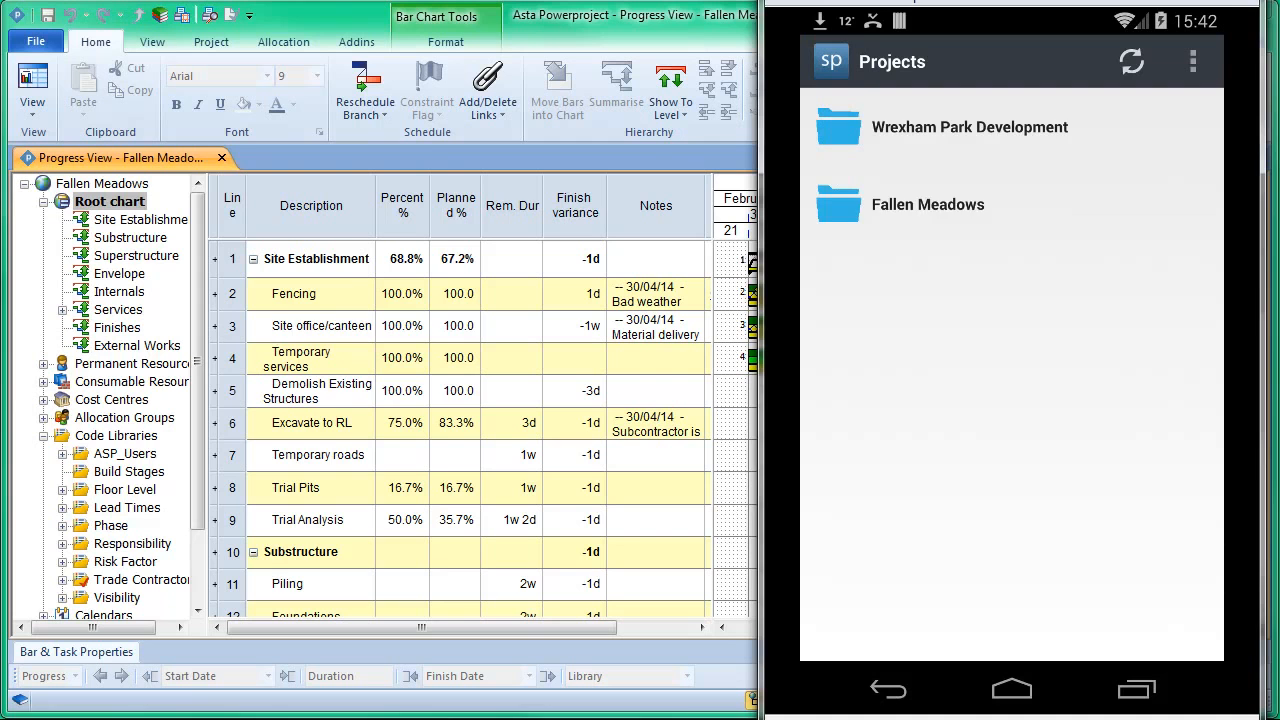
# Step: In the mobile app, open the Site Establishment job of Fallen Meadows and review its selectable tasks, keeping Excavate to RL
pyautogui.click(928, 204)
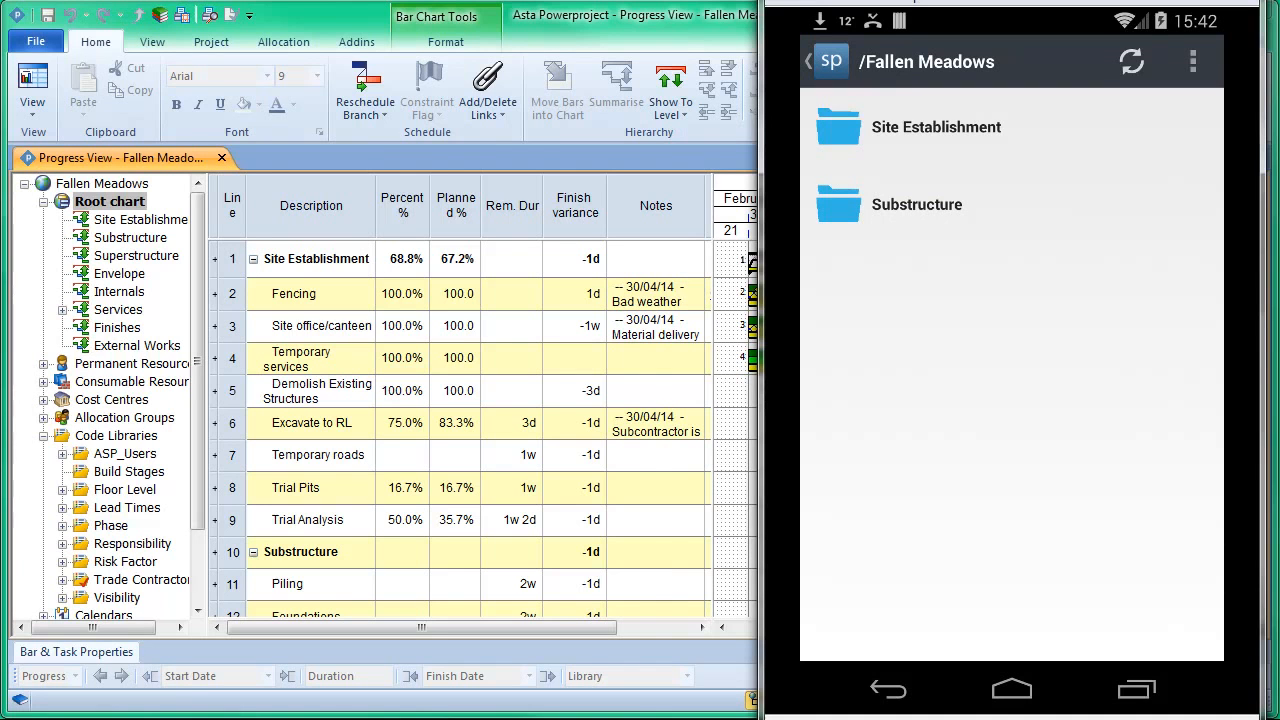
pyautogui.click(1011, 127)
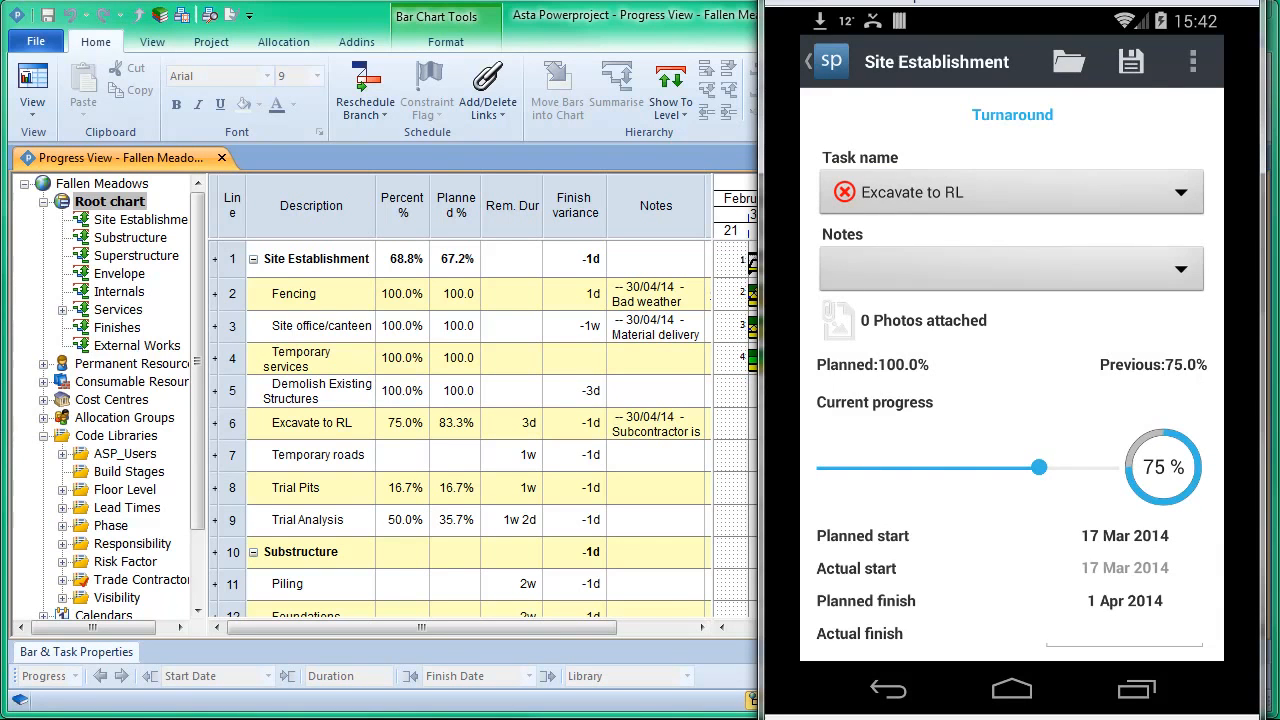
pyautogui.click(1011, 192)
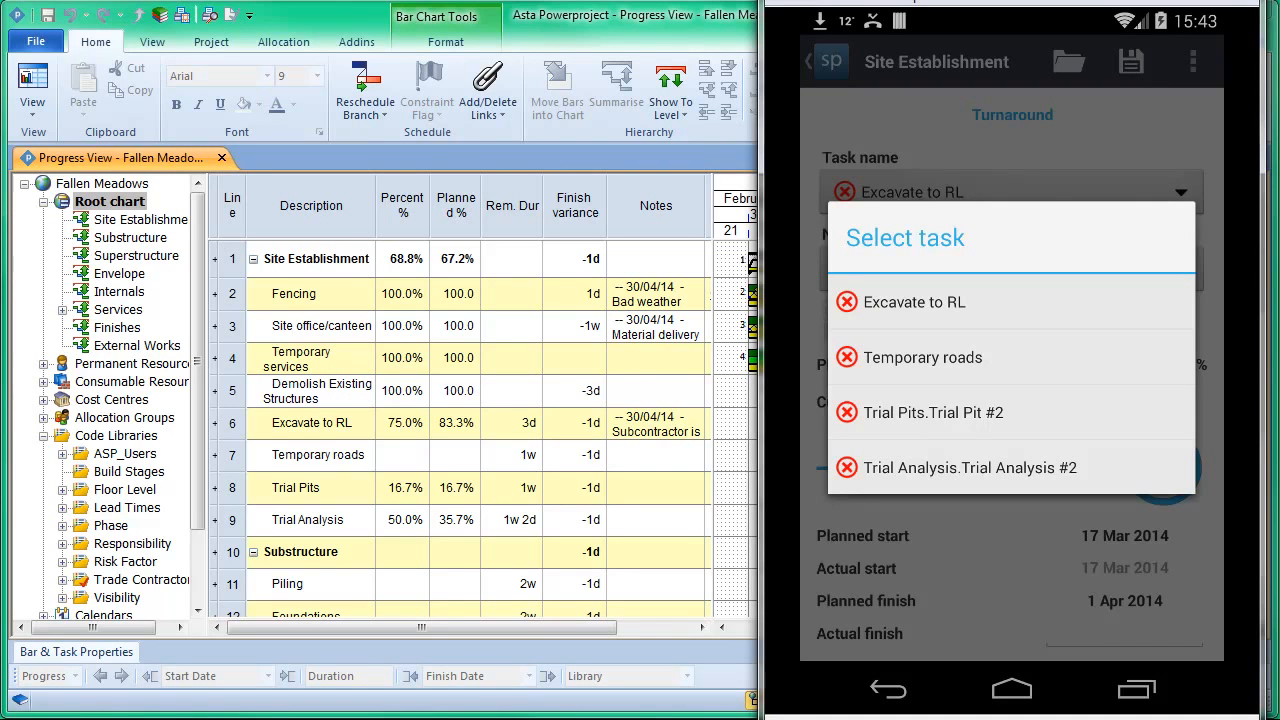
pyautogui.press('Escape')
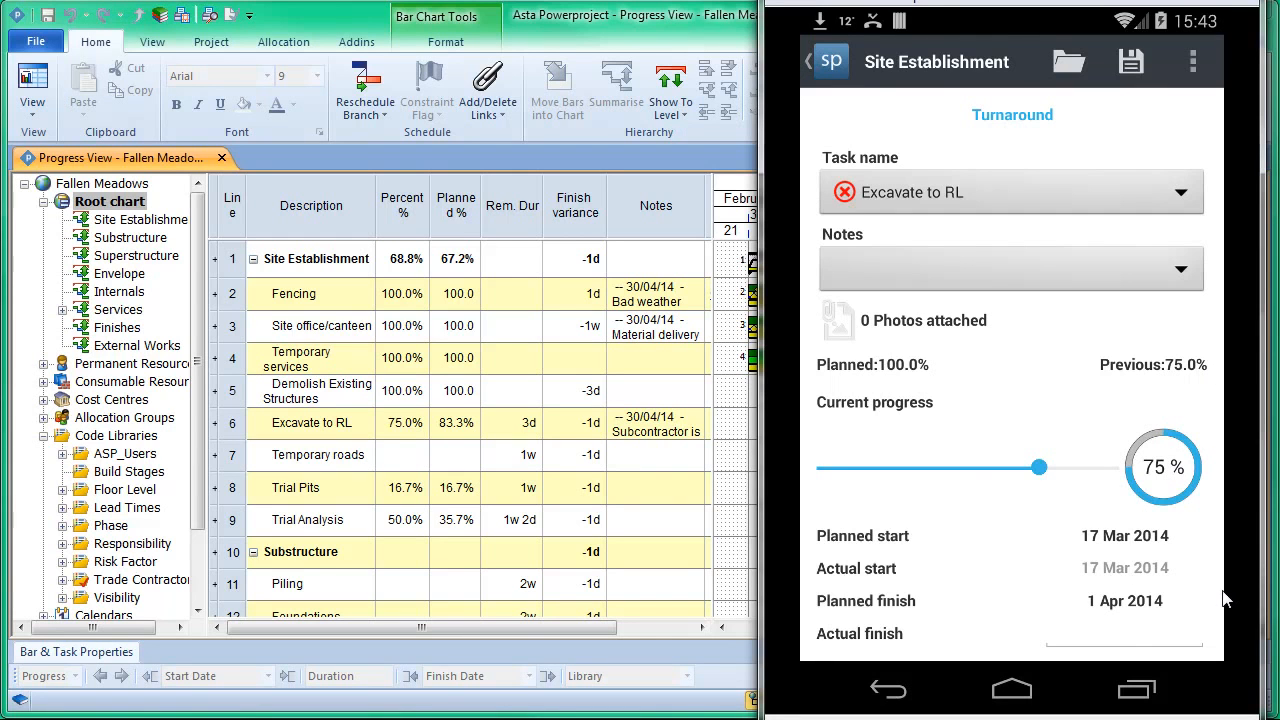
# Step: Look through the rest of the task's progress form and start taking a photo for its attachments
pyautogui.scroll(-1, 1222, 591)
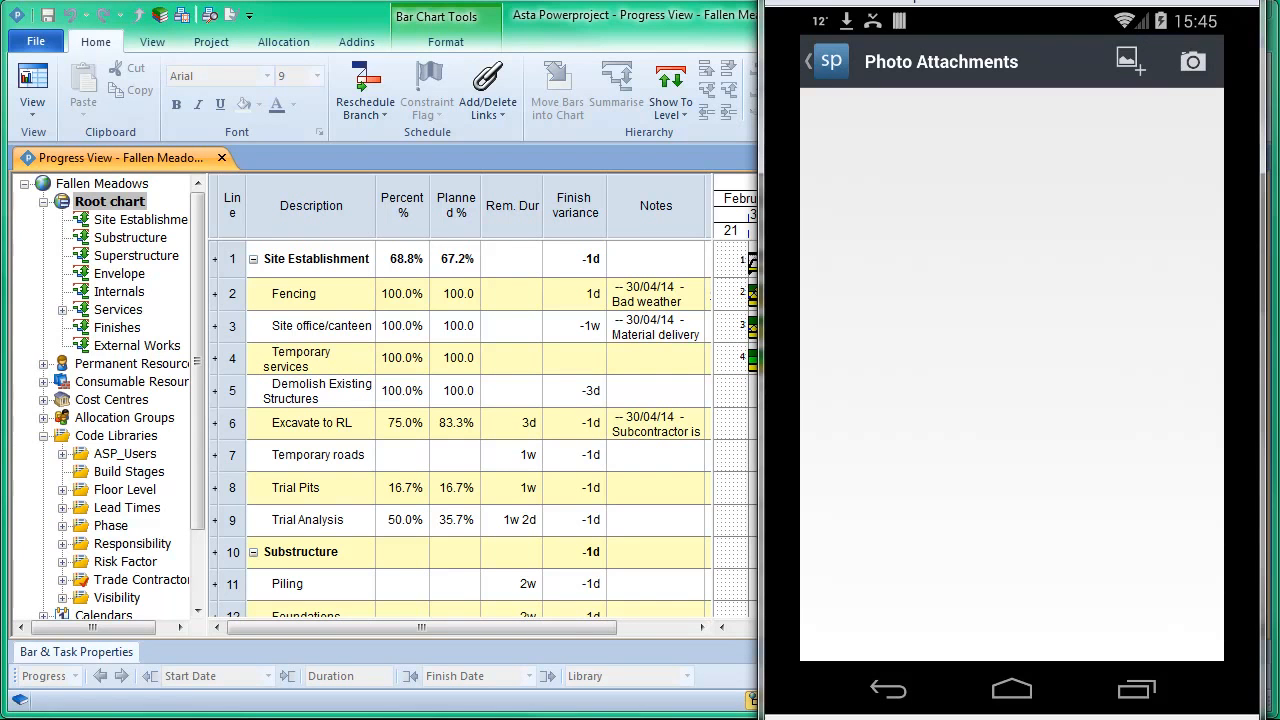
pyautogui.click(1193, 61)
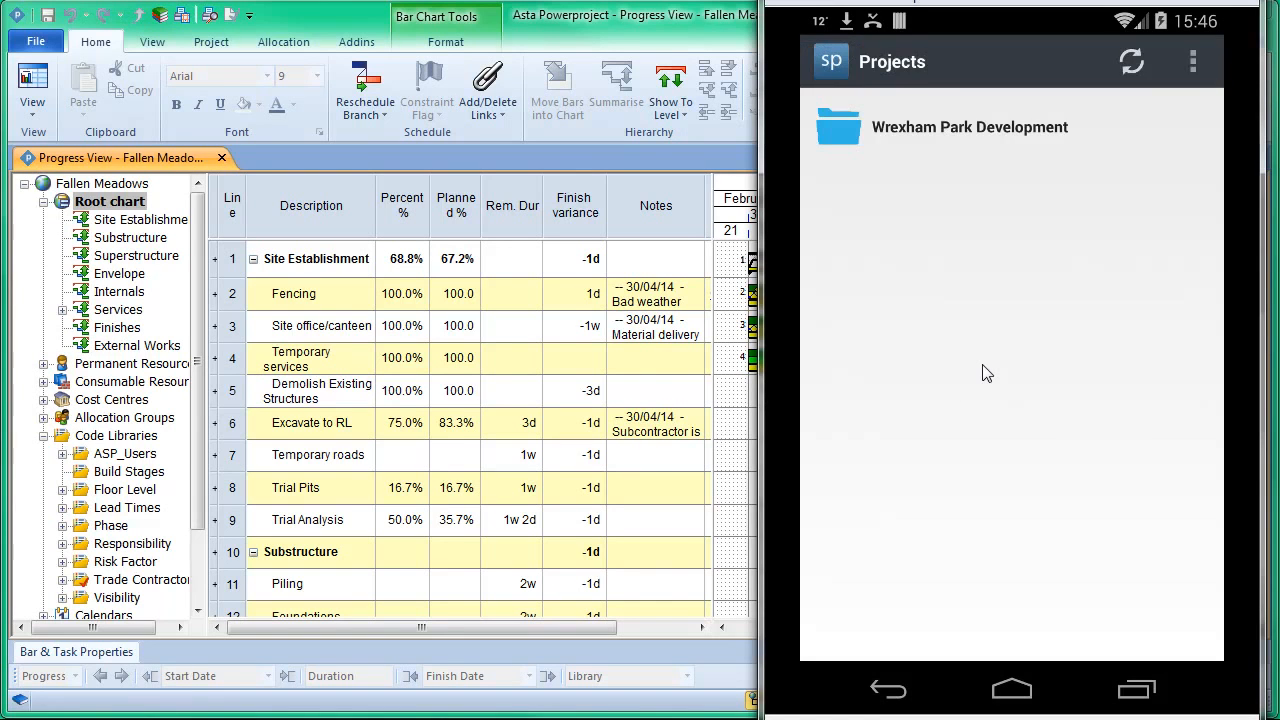
# Step: Switch back to Asta Powerproject, close the Fallen Meadows project and open the recent project Wrexham Park.pp
pyautogui.doubleClick(574, 36)
pyautogui.click(45, 44)
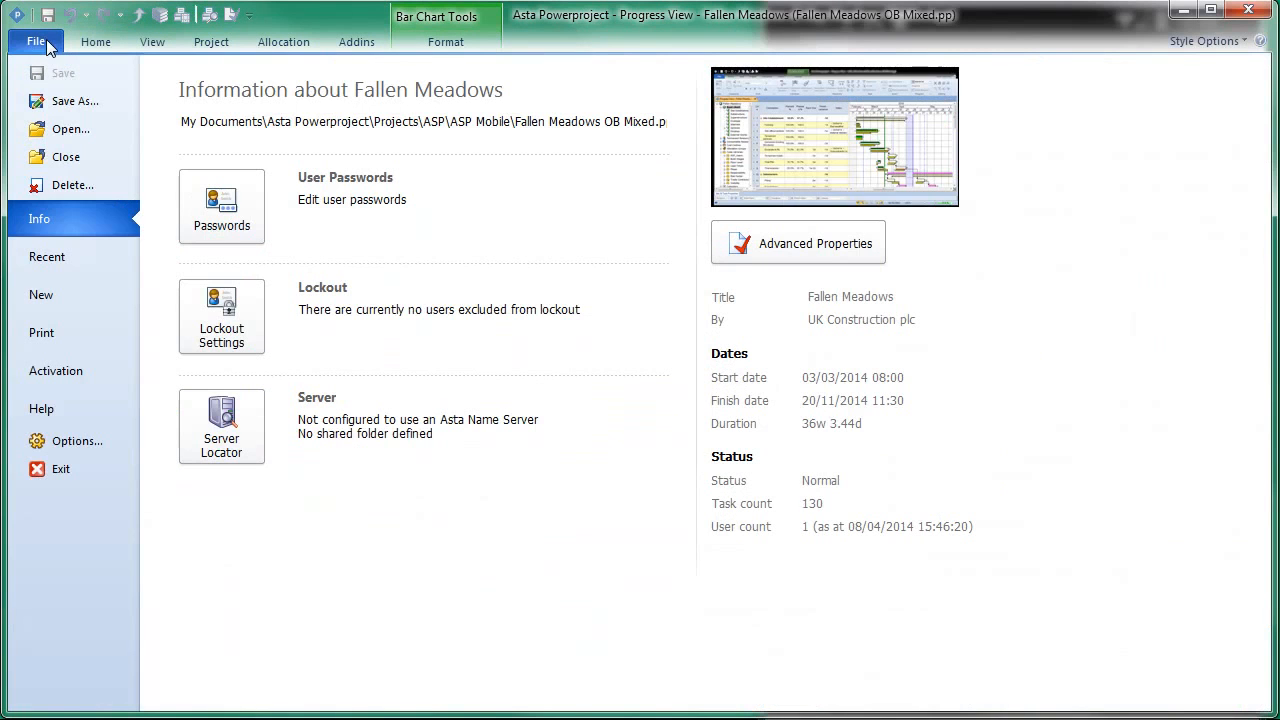
pyautogui.click(88, 157)
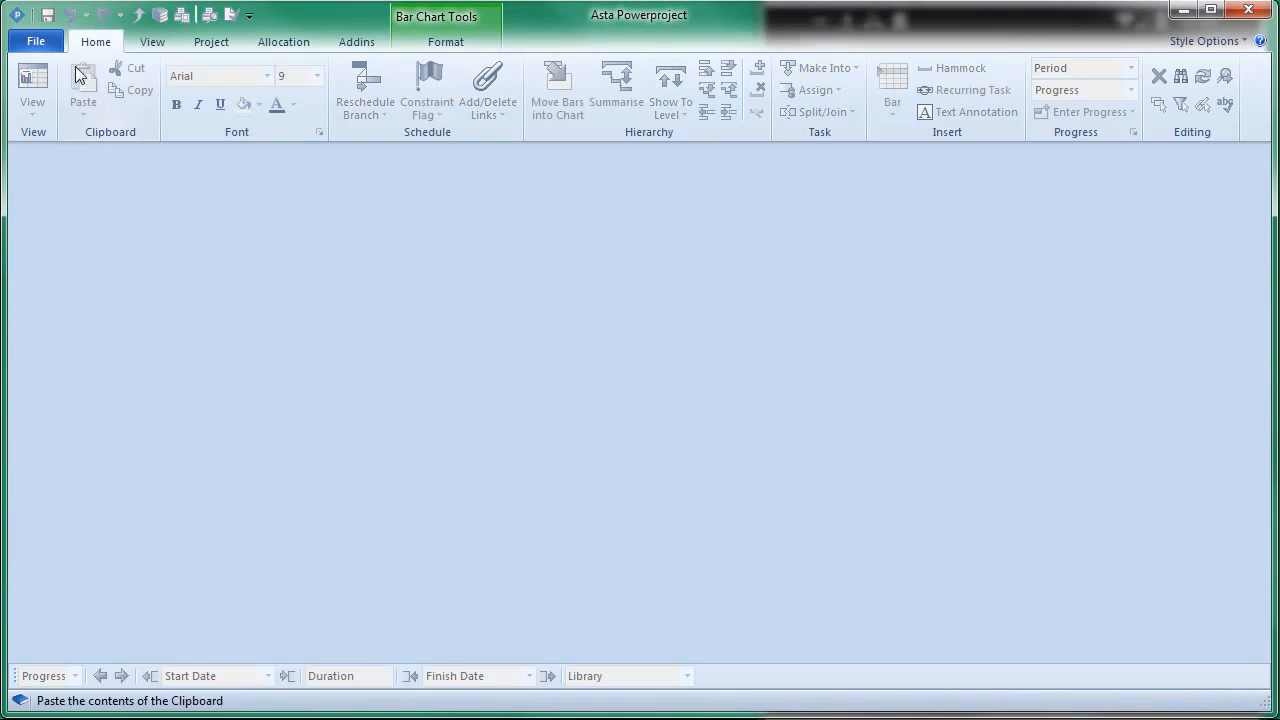
pyautogui.click(40, 42)
pyautogui.click(301, 194)
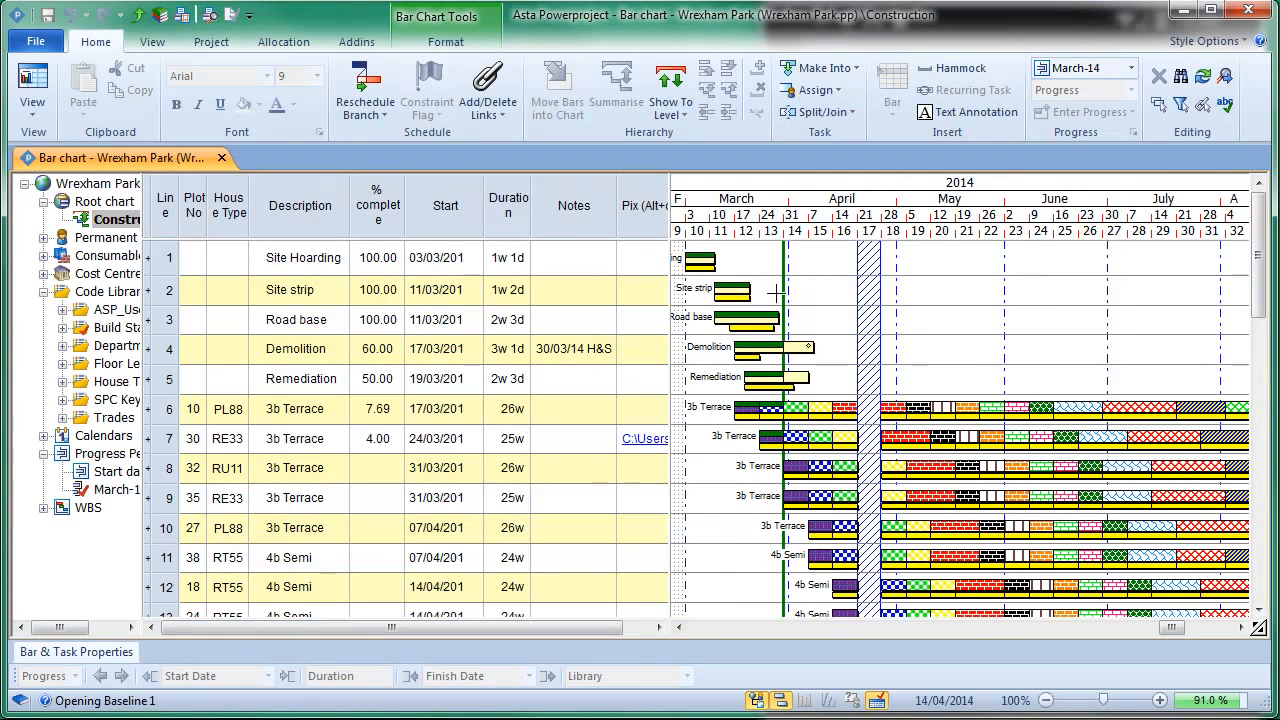
# Step: Widen the bar chart area up to the Start column and highlight the first five tasks, Site Hoarding to Remediation, for review
pyautogui.moveTo(669, 224); pyautogui.dragTo(467, 226)
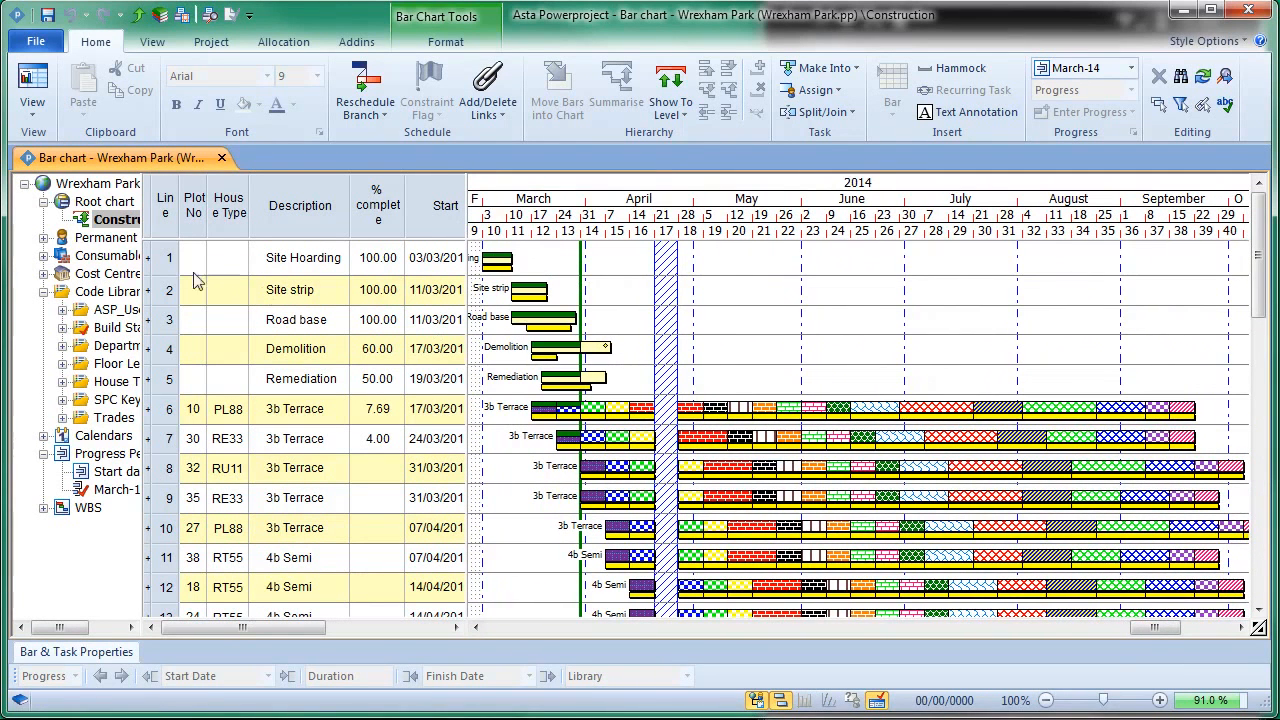
pyautogui.moveTo(167, 258); pyautogui.dragTo(165, 386)
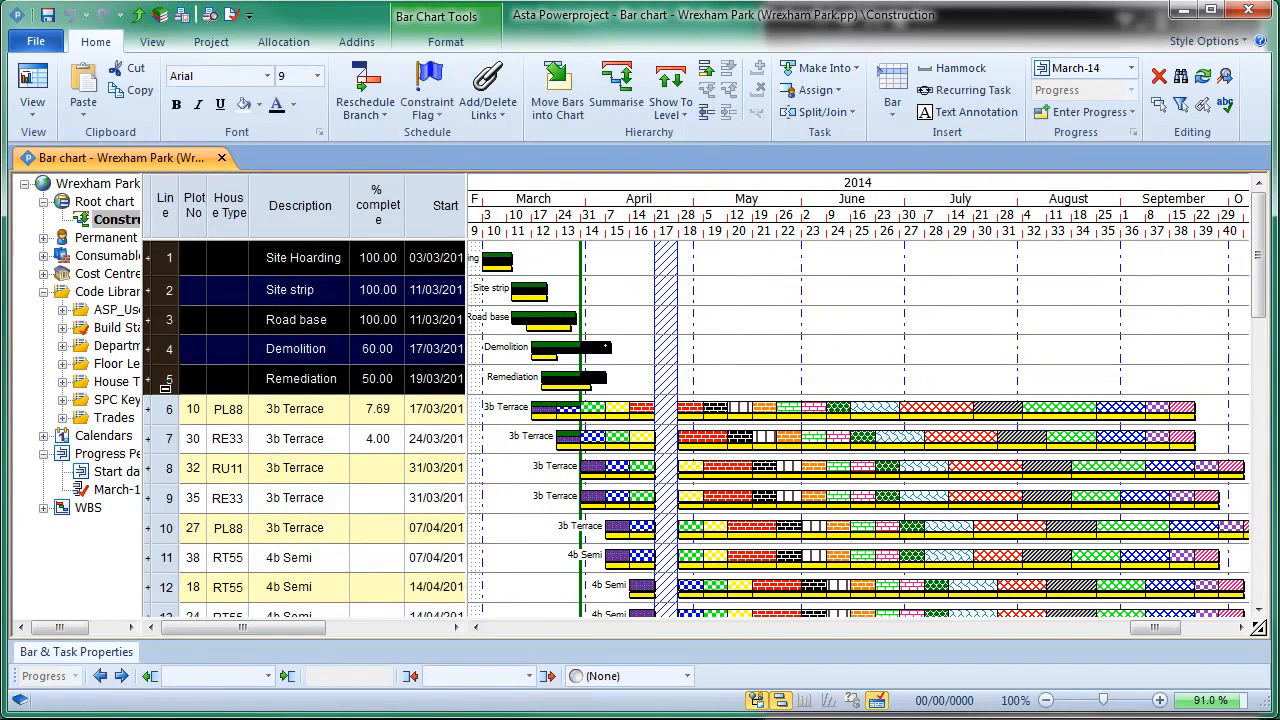
pyautogui.click(722, 348)
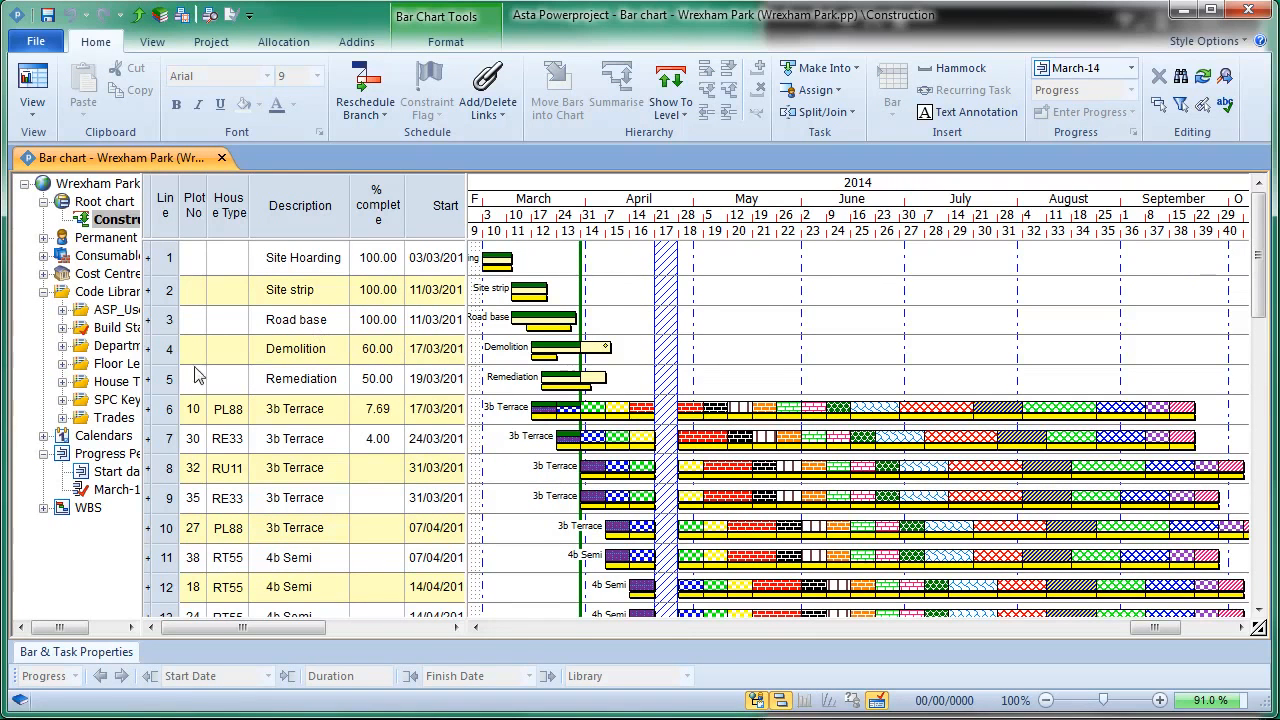
# Step: Highlight the plot 10 row and the Plot No column in the bar chart for review, and clear the selection
pyautogui.click(167, 410)
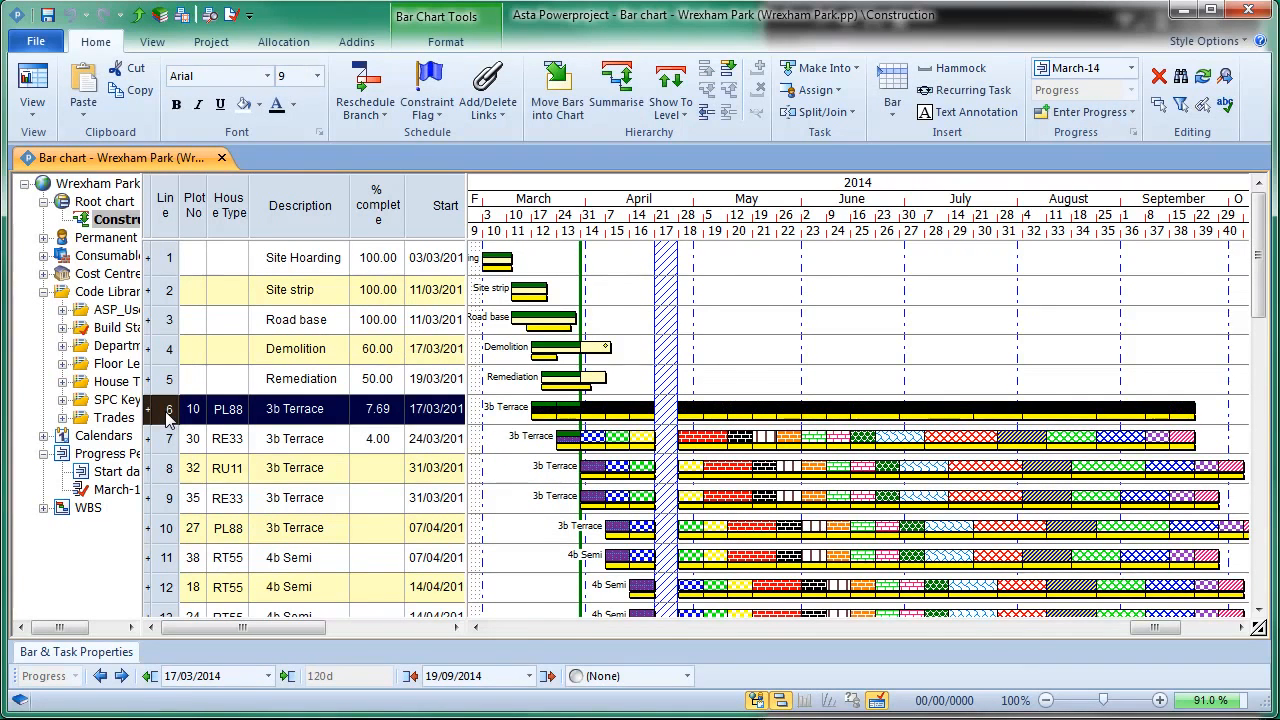
pyautogui.click(197, 212)
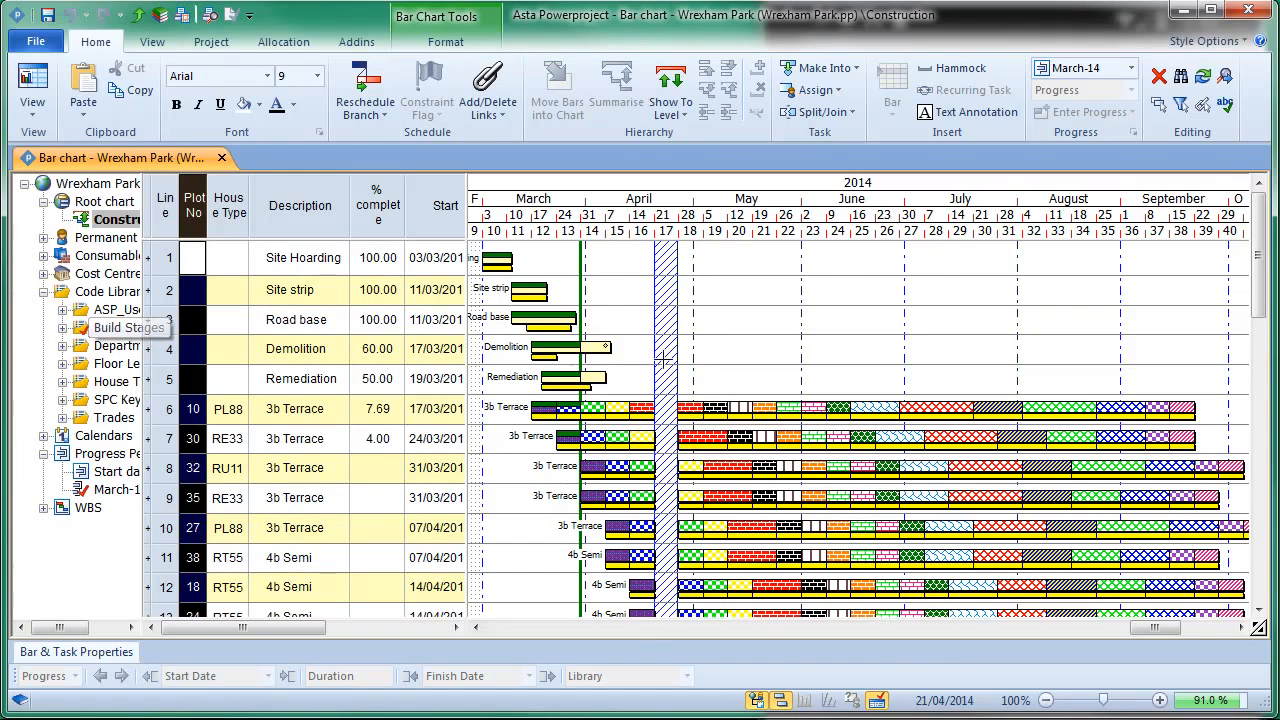
pyautogui.click(721, 340)
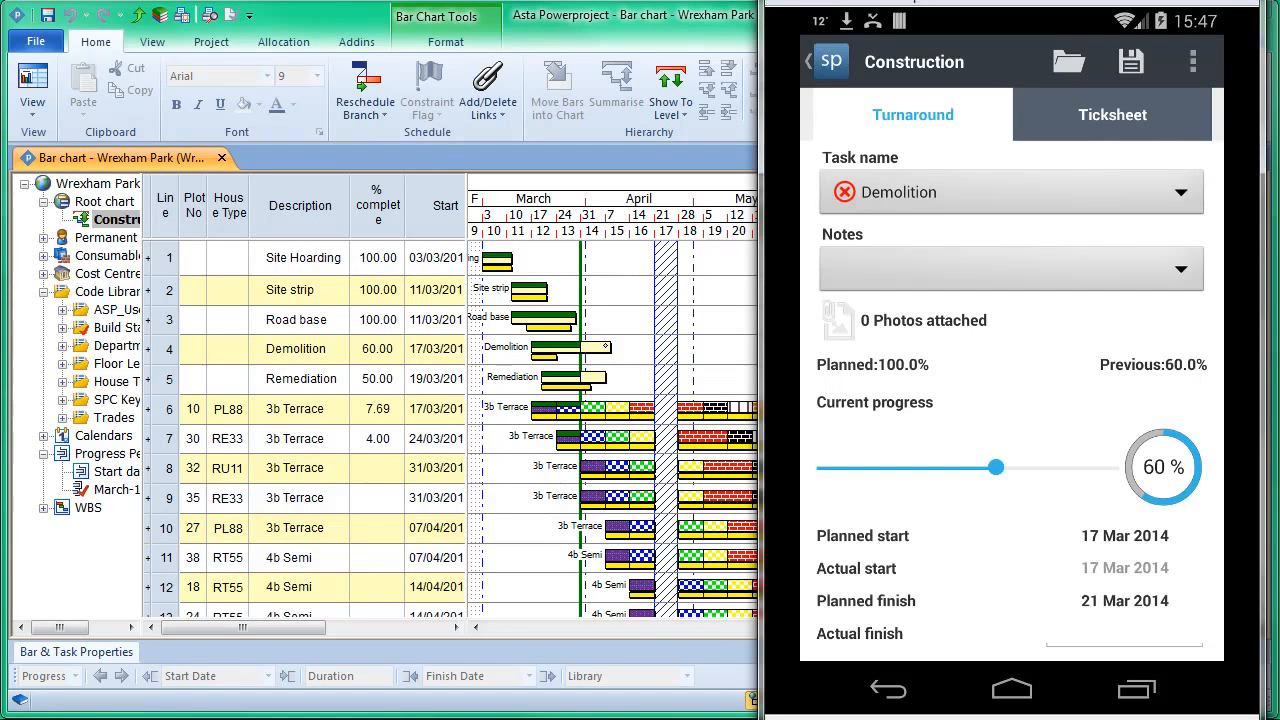
# Step: In the mobile app's Construction job, set the current progress of the Demolition and Remediation tasks to 100% on the Turnaround form
pyautogui.click(1011, 192)
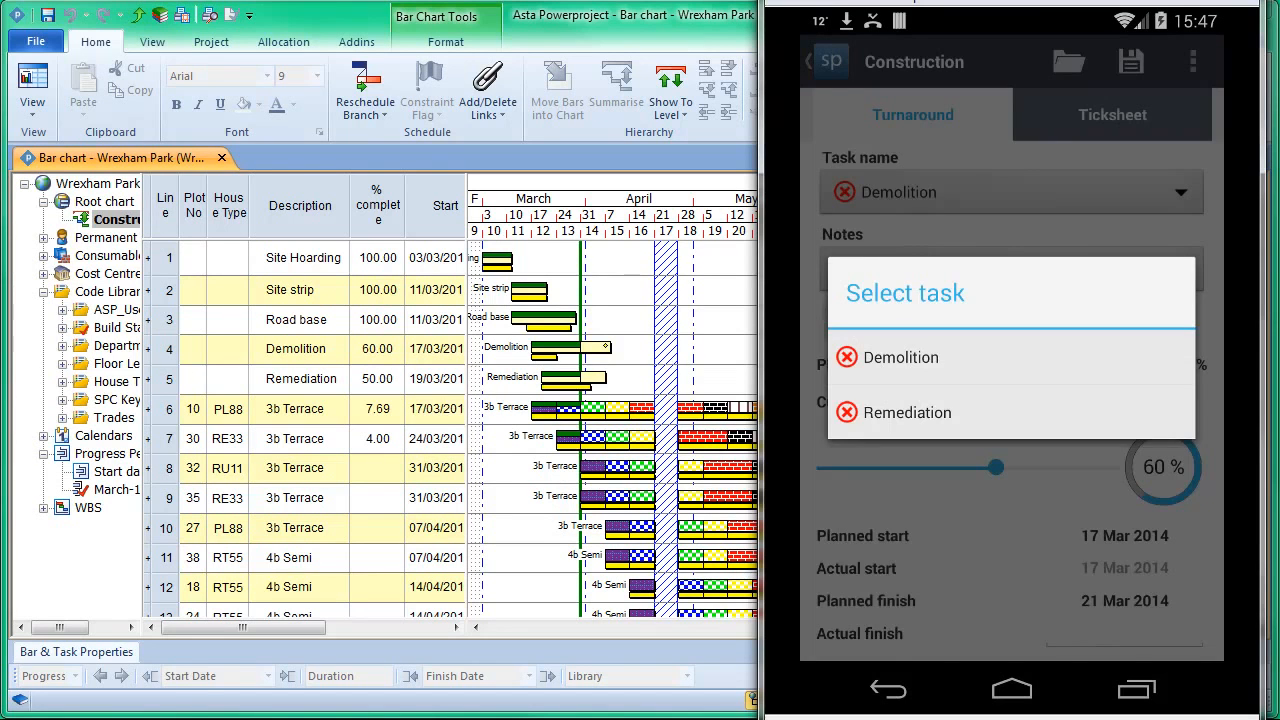
pyautogui.click(901, 357)
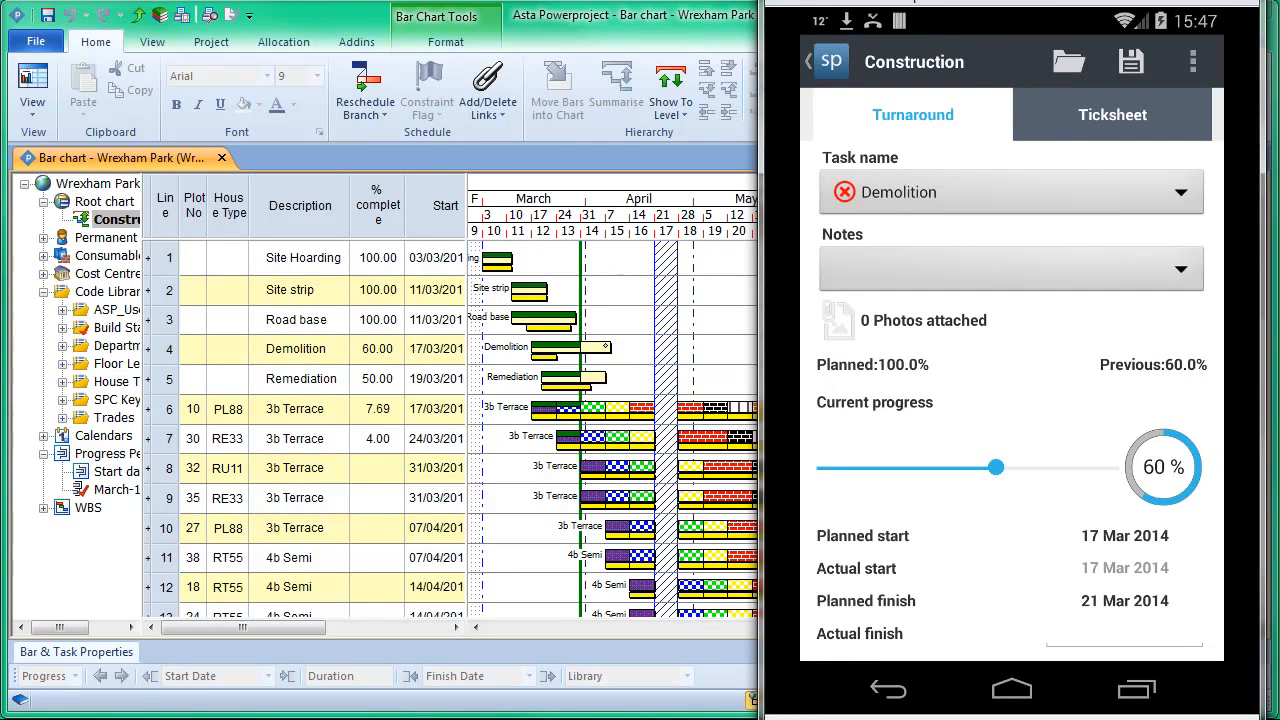
pyautogui.click(1111, 467)
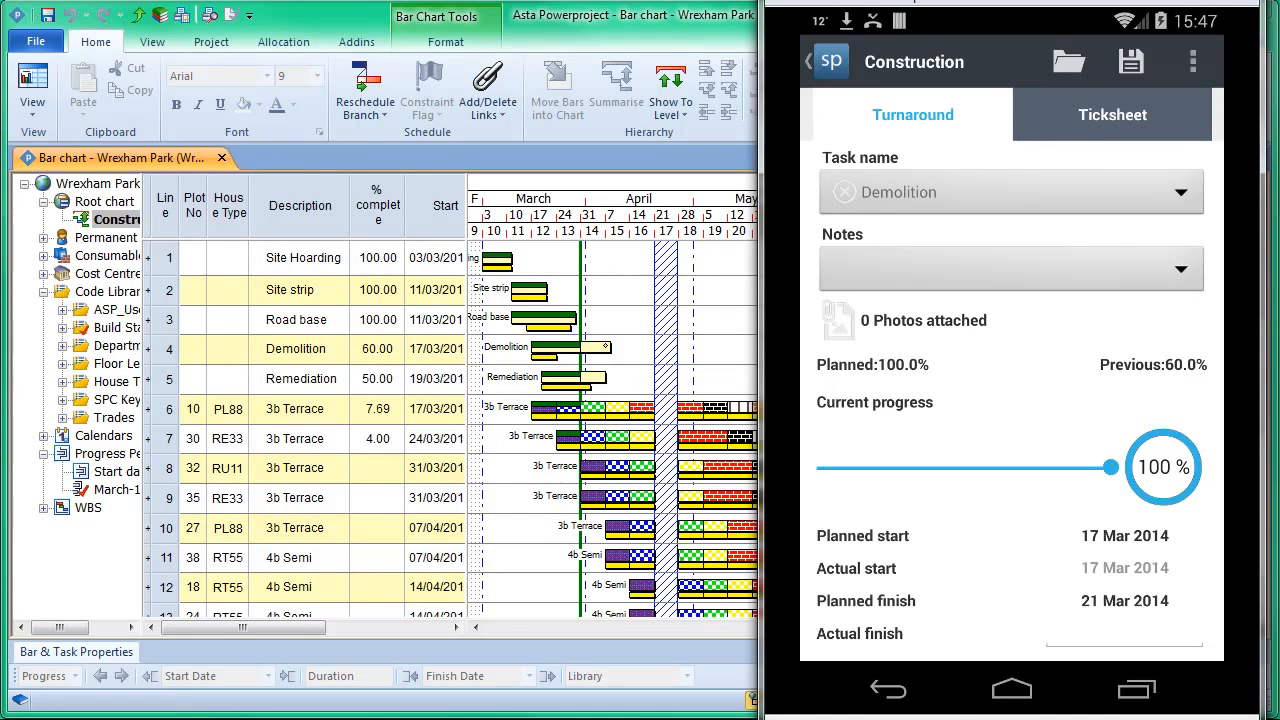
pyautogui.click(1010, 192)
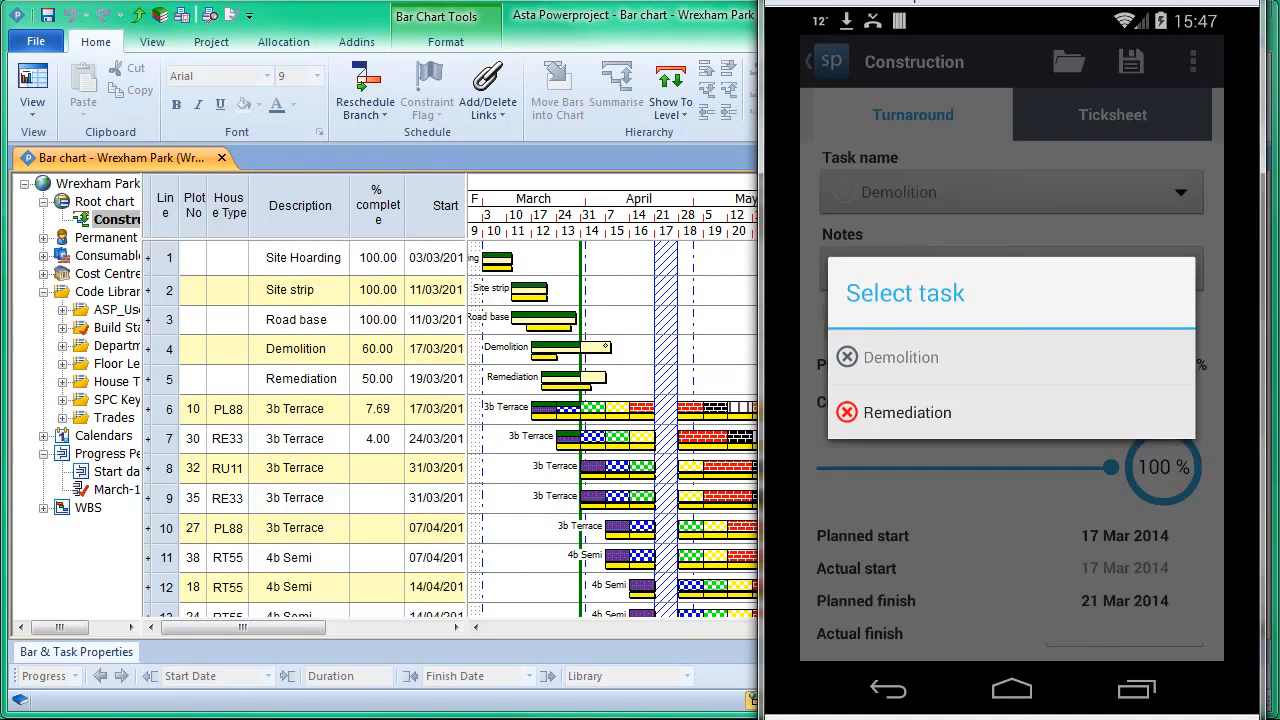
pyautogui.click(960, 409)
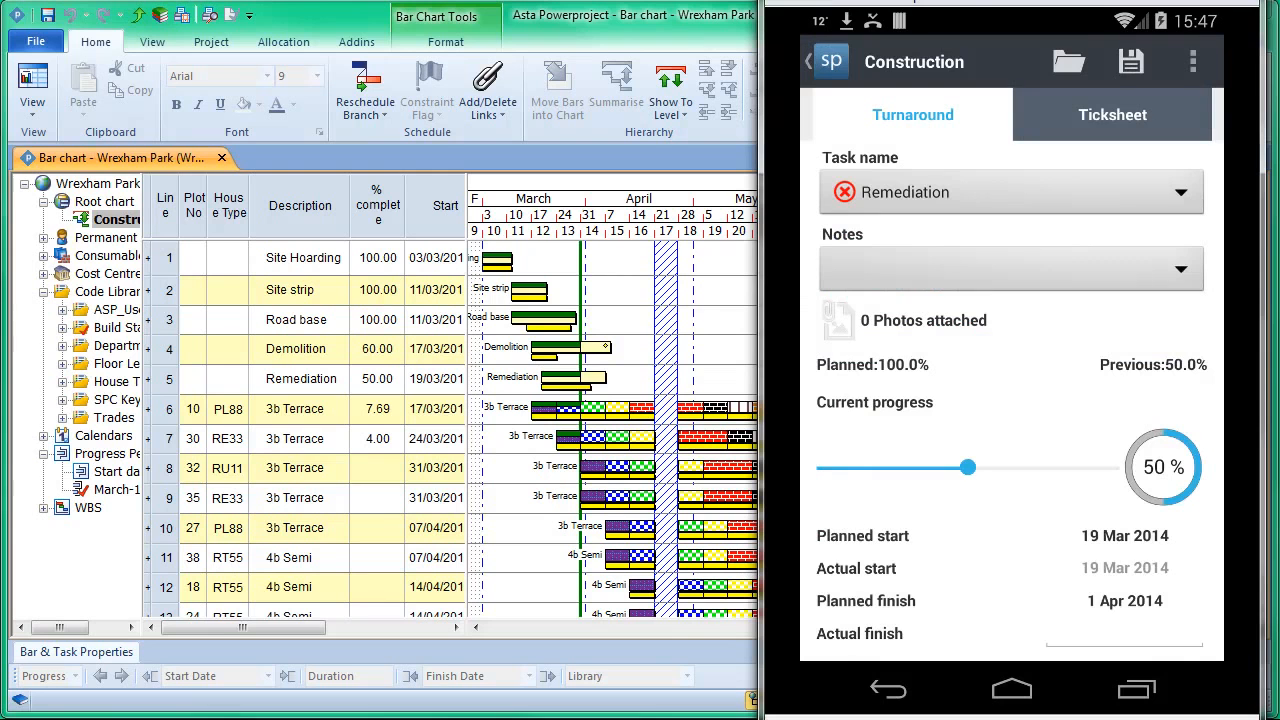
pyautogui.moveTo(967, 467); pyautogui.dragTo(1111, 467)
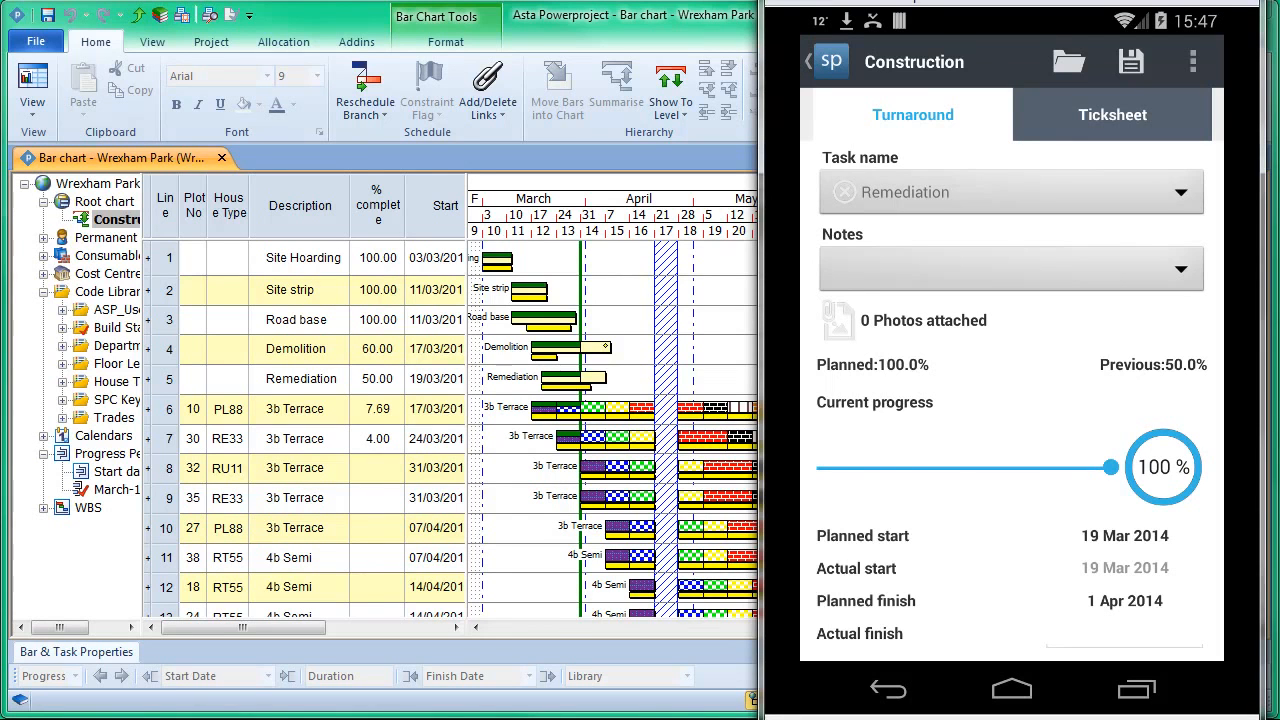
# Step: On the Ticksheet for plot 10, mark 03 Blk Beam and 04 Drains complete, set 05 Bk 1 to 50%, and switch to plot 30
pyautogui.click(1112, 115)
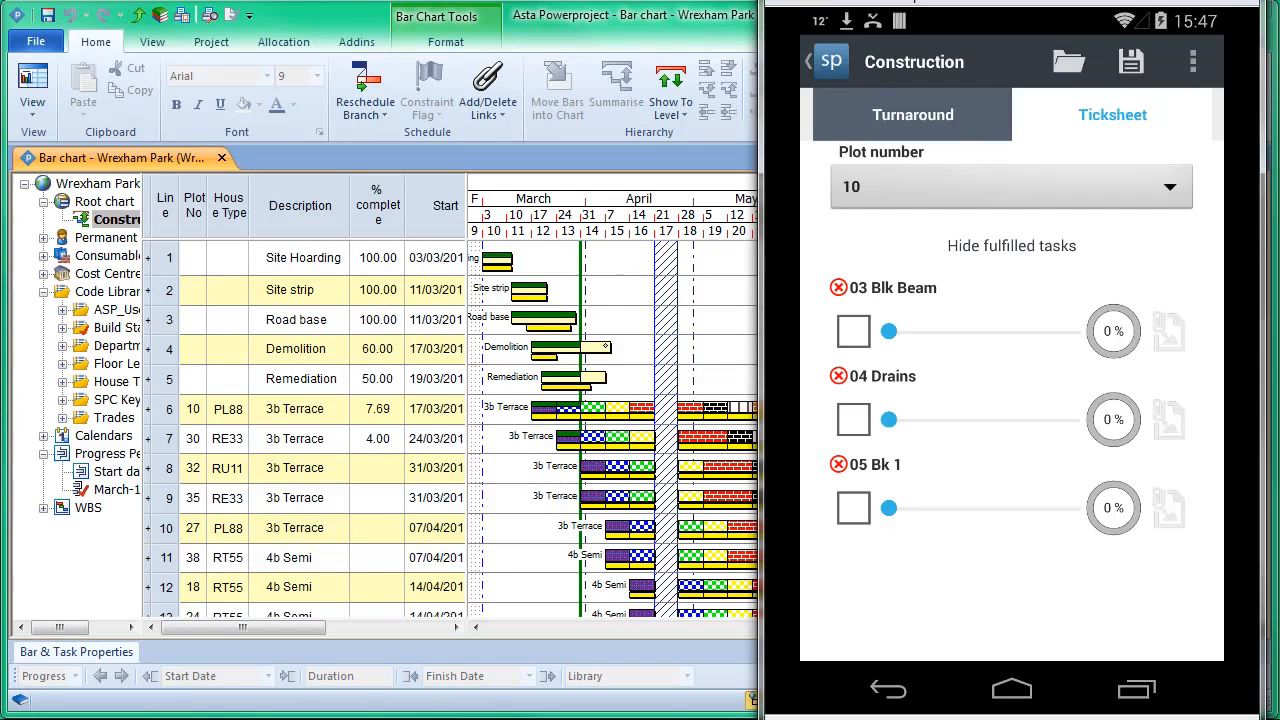
pyautogui.click(1011, 187)
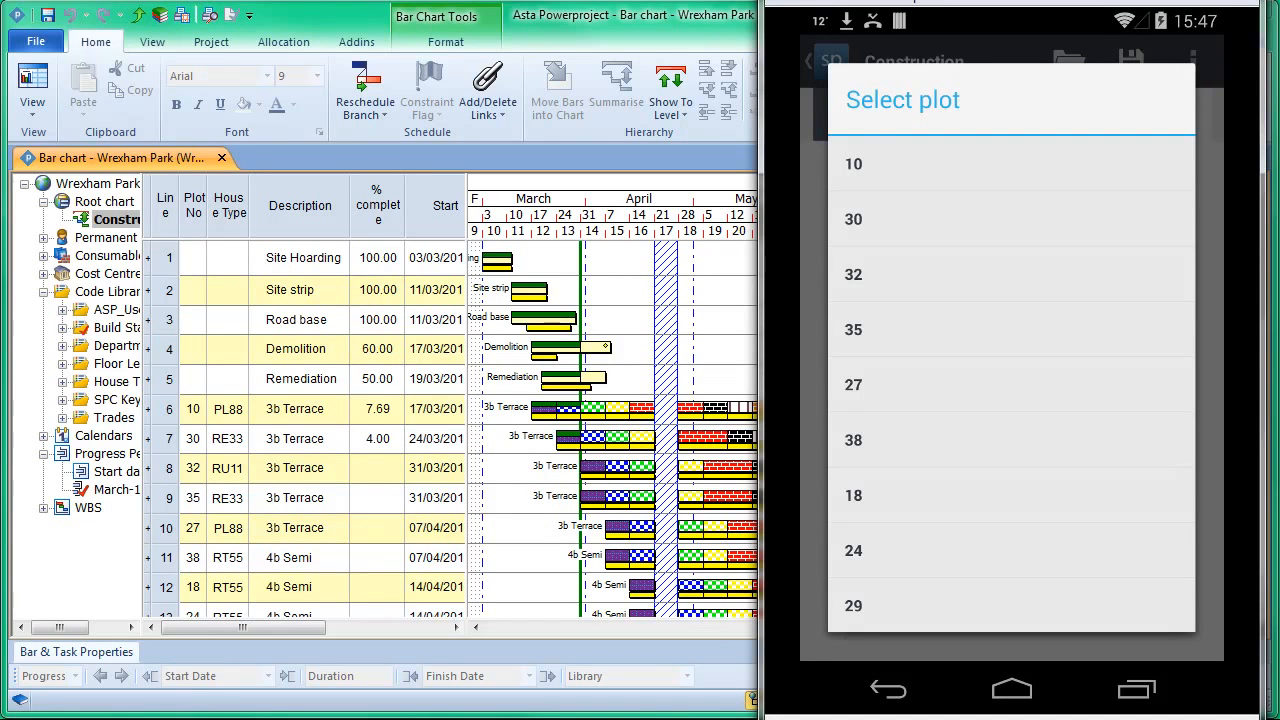
pyautogui.click(1011, 164)
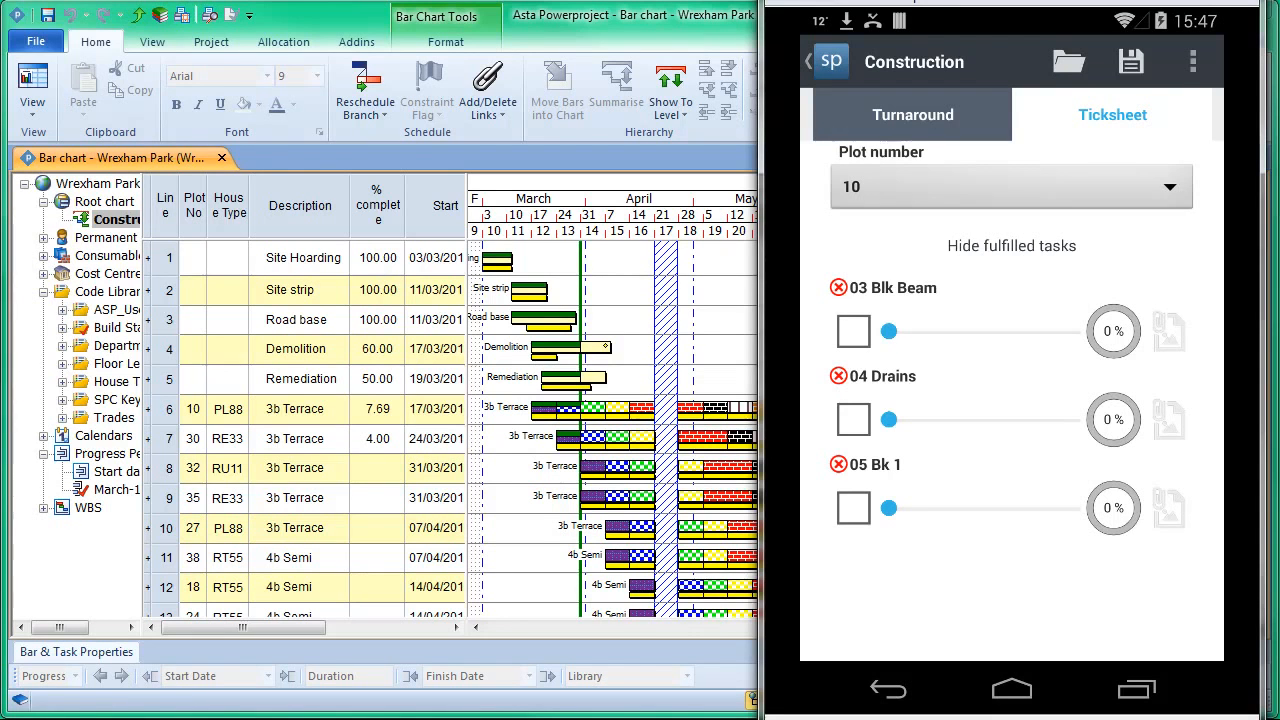
pyautogui.click(853, 331)
pyautogui.click(853, 419)
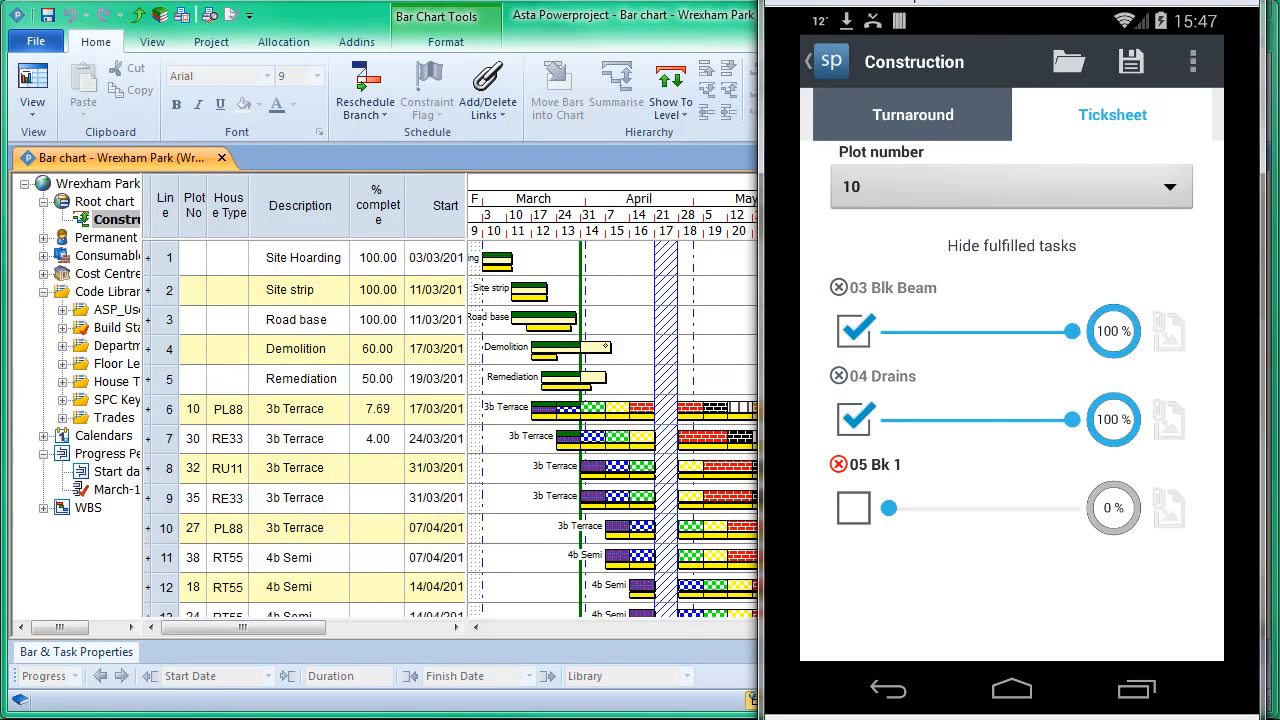
pyautogui.moveTo(889, 508); pyautogui.dragTo(980, 508)
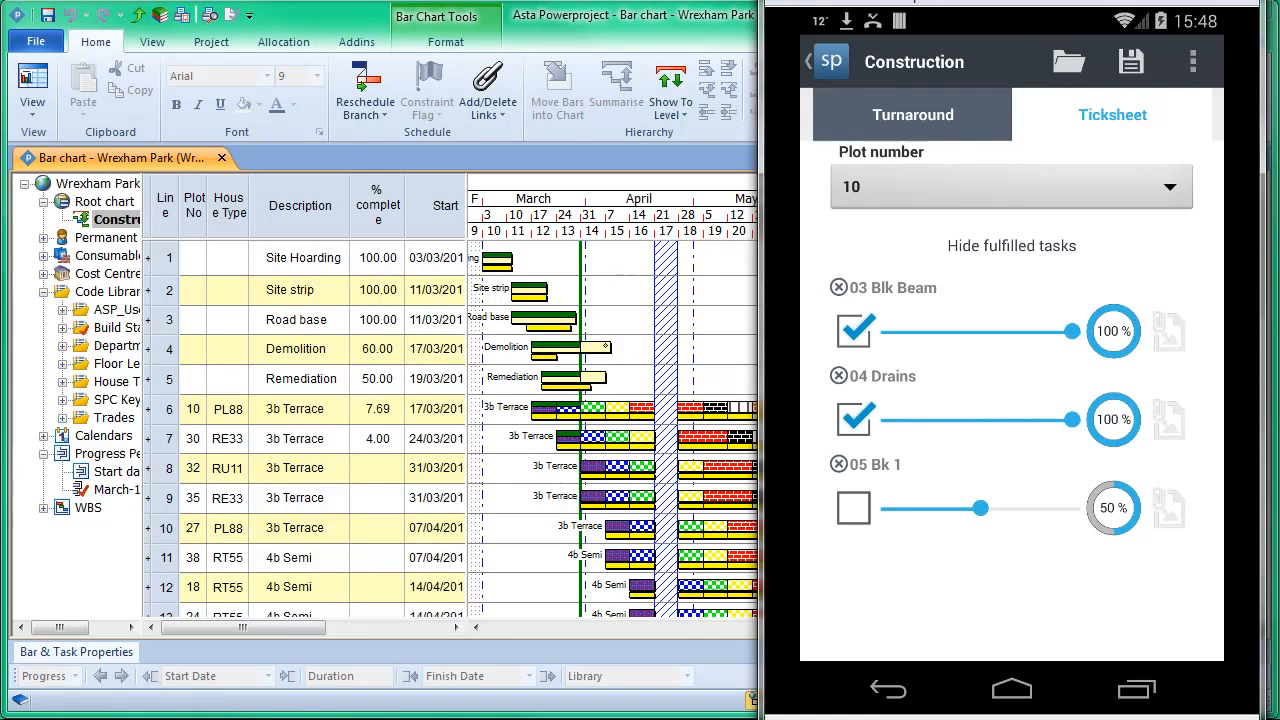
pyautogui.click(1011, 187)
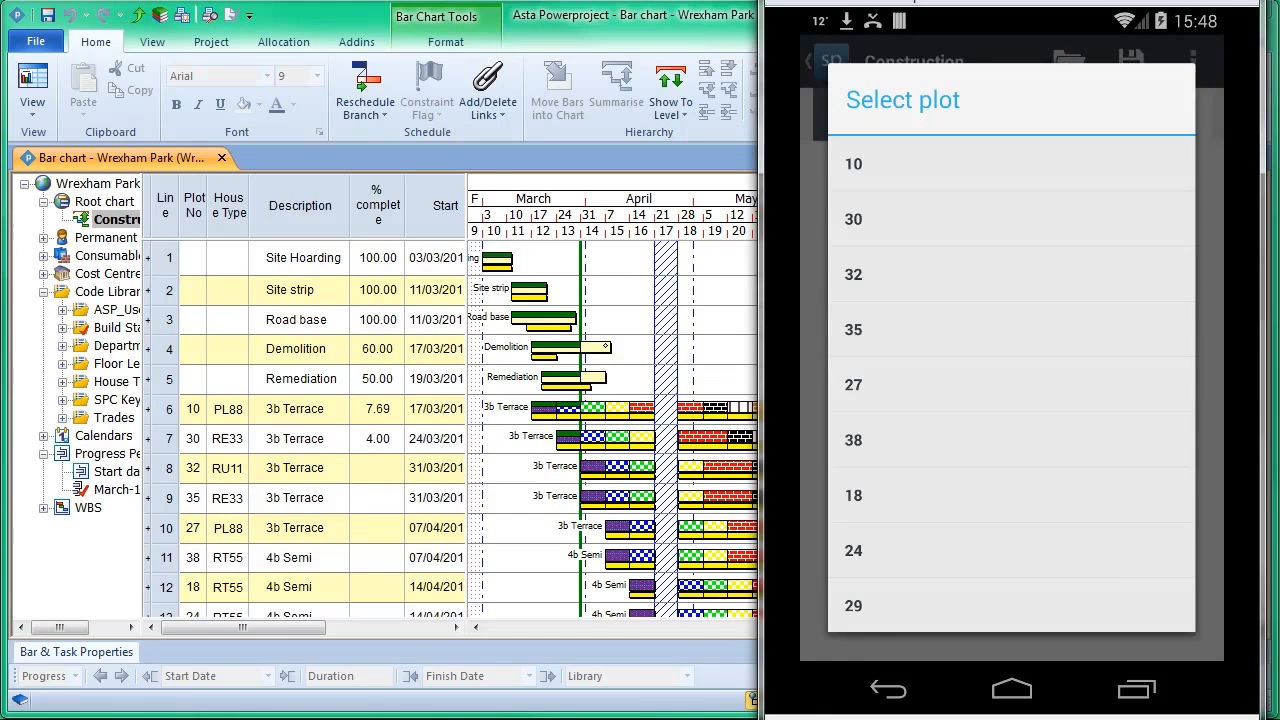
pyautogui.click(900, 219)
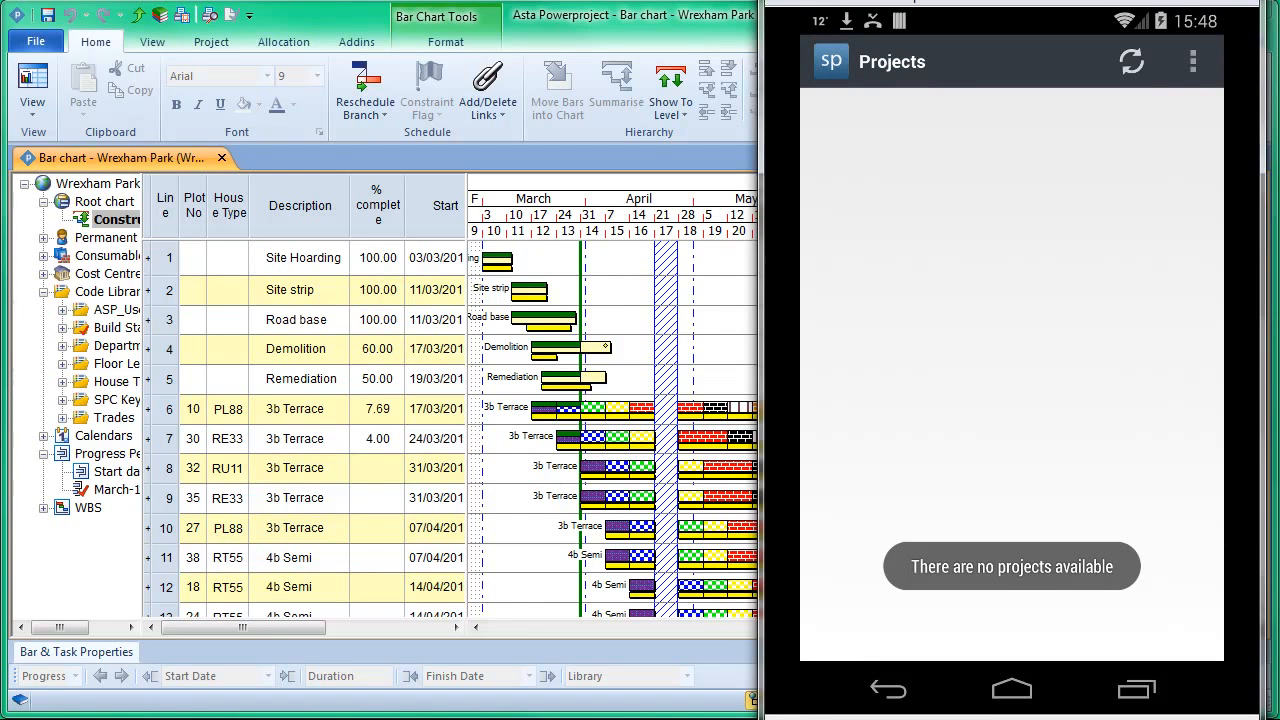
# Step: Switch back to Asta Powerproject and close the Wrexham Park project without saving the changes
pyautogui.doubleClick(702, 26)
pyautogui.click(35, 41)
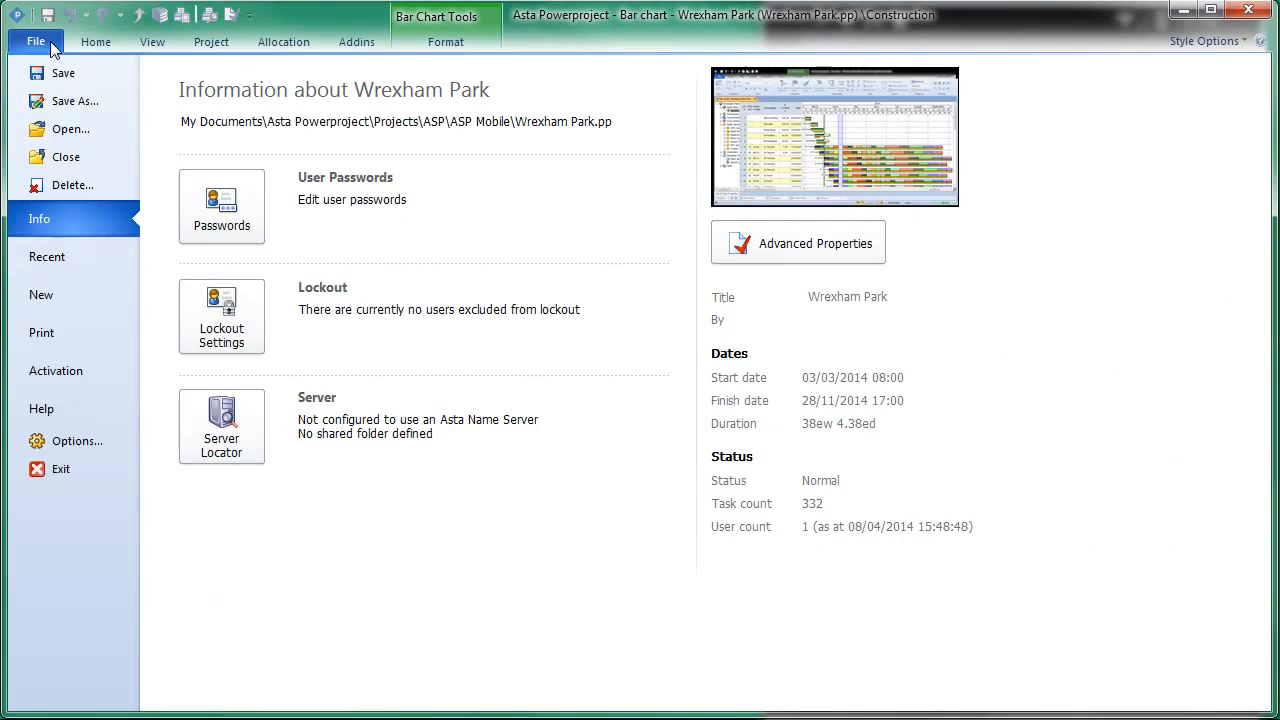
pyautogui.click(95, 160)
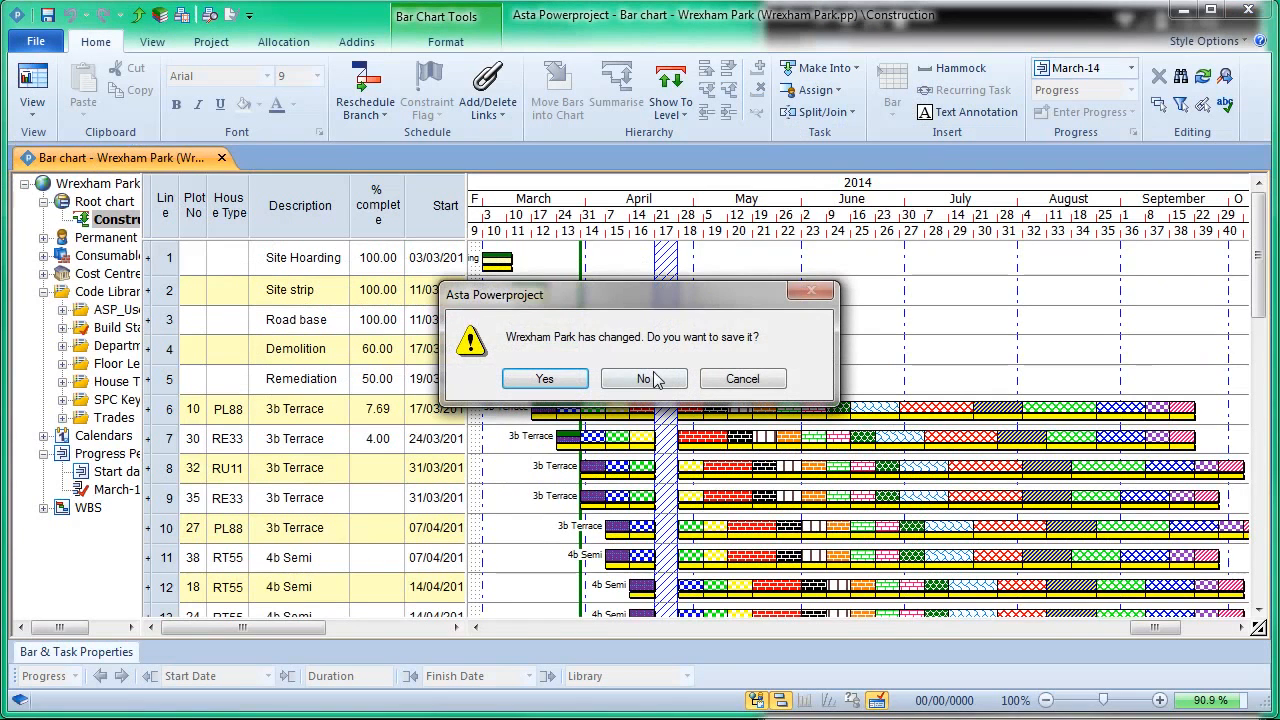
pyautogui.click(650, 376)
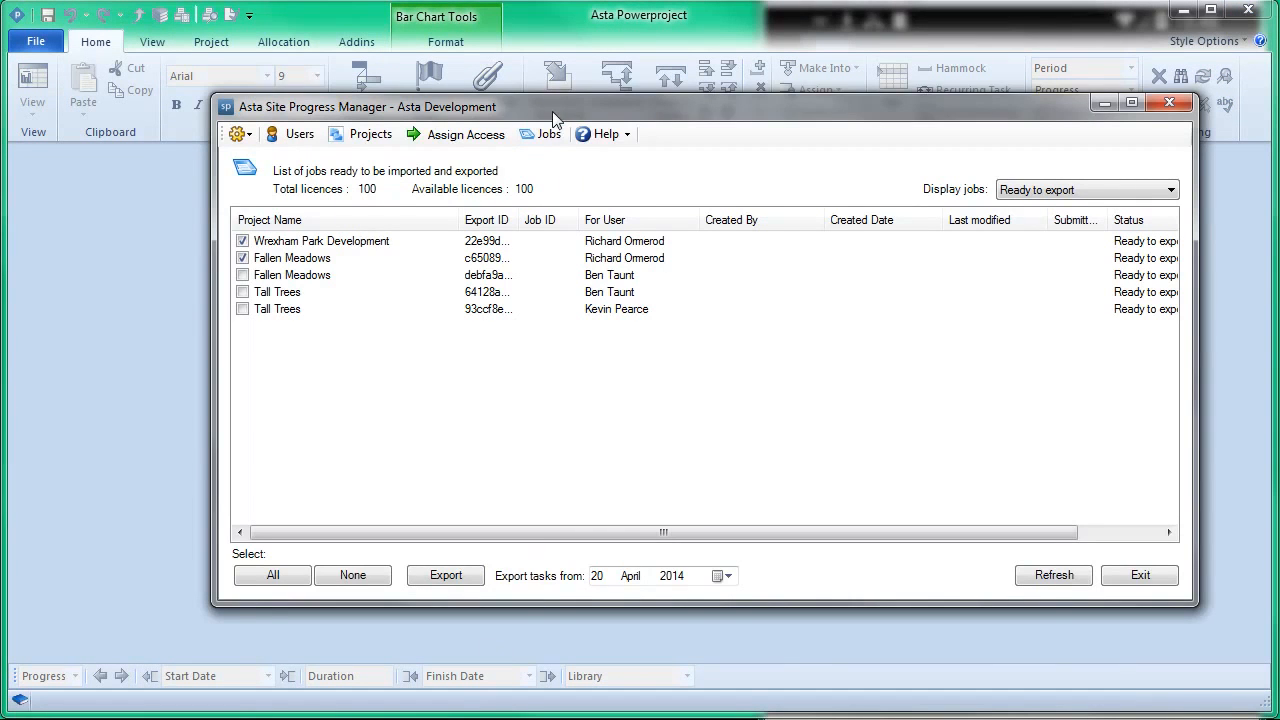
# Step: Switch to Asta Site Progress Manager and display the jobs that are ready to import
pyautogui.moveTo(550, 101); pyautogui.dragTo(505, 112)
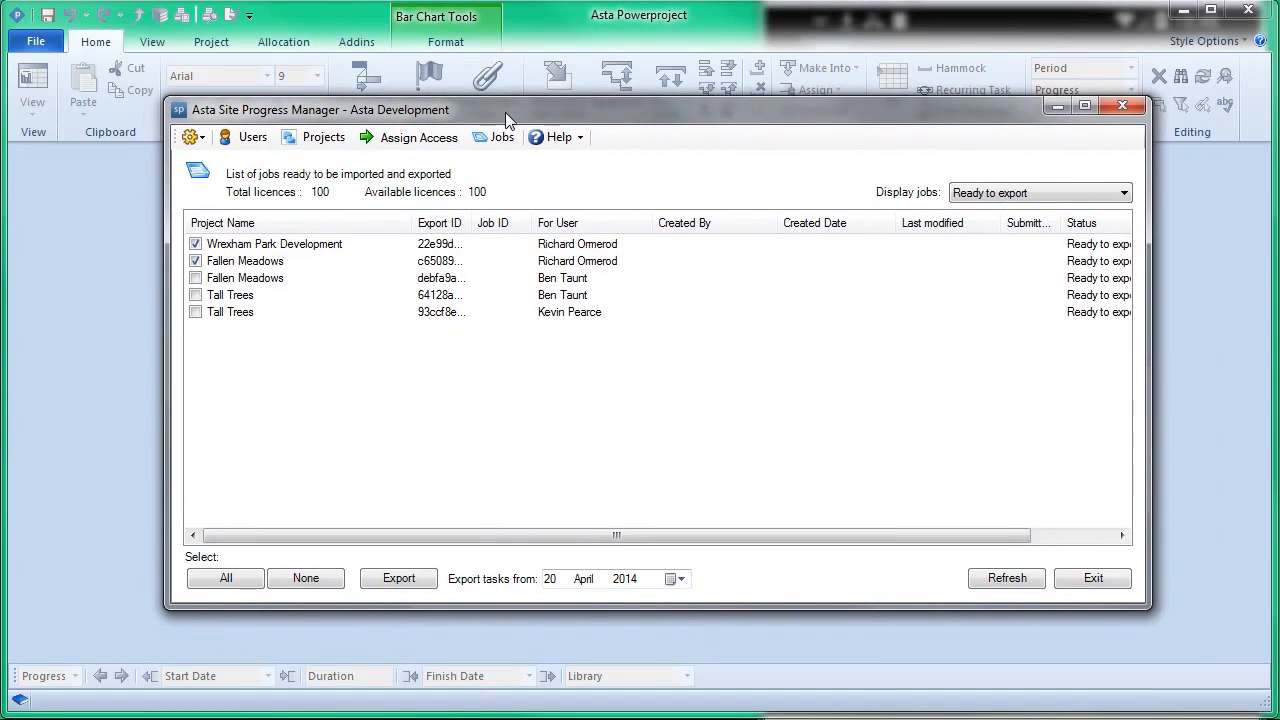
pyautogui.click(1073, 196)
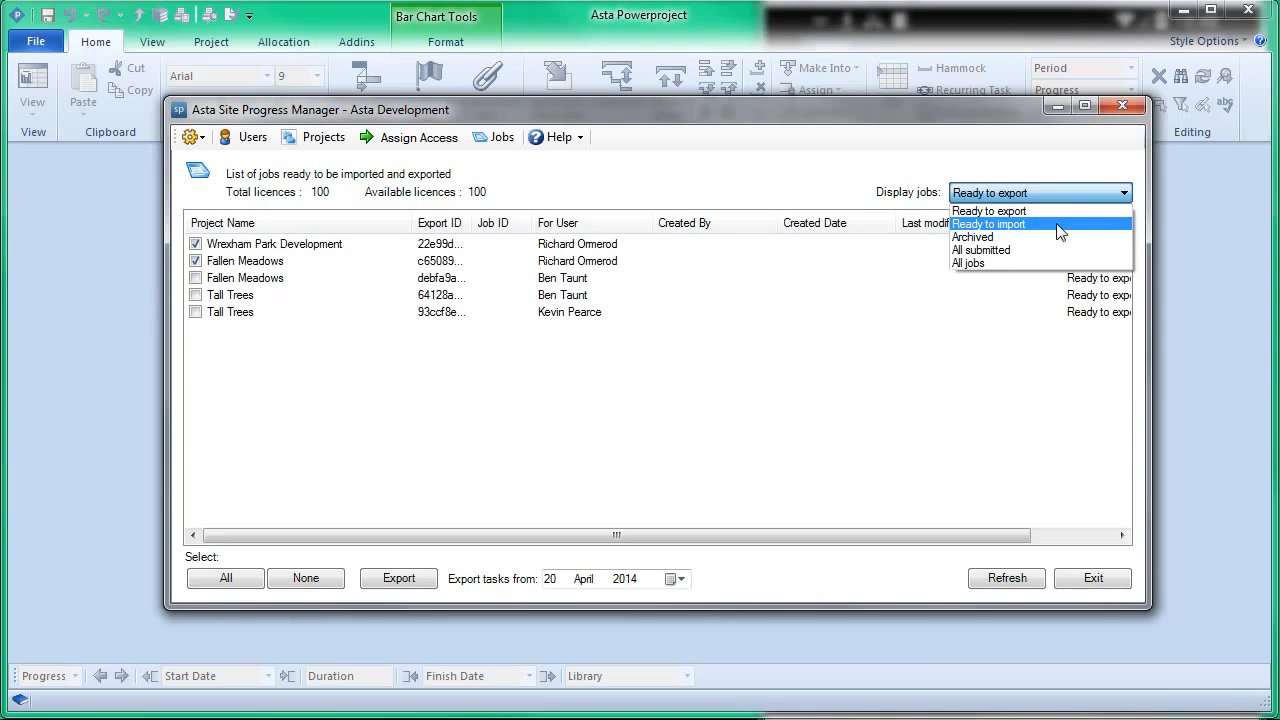
pyautogui.click(1058, 226)
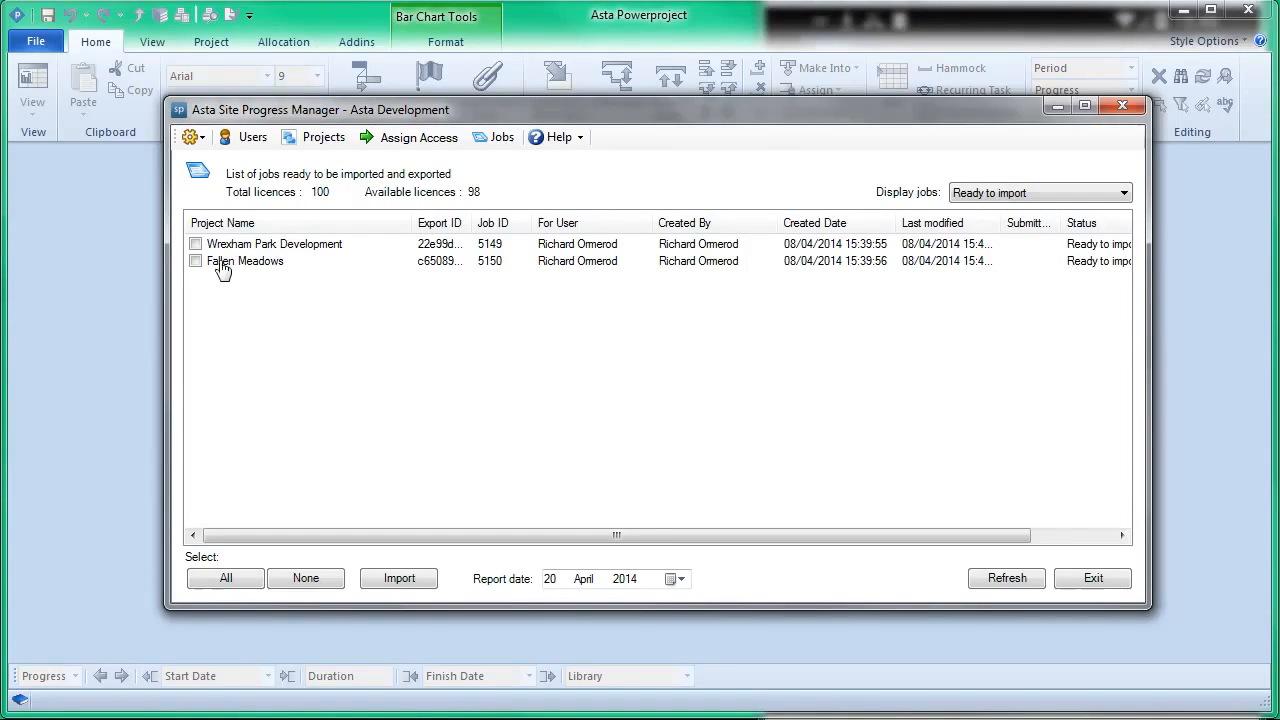
# Step: Import the Wrexham Park Development and Fallen Meadows jobs with report date 20 April 2014, without viewing the log
pyautogui.click(196, 244)
pyautogui.click(680, 580)
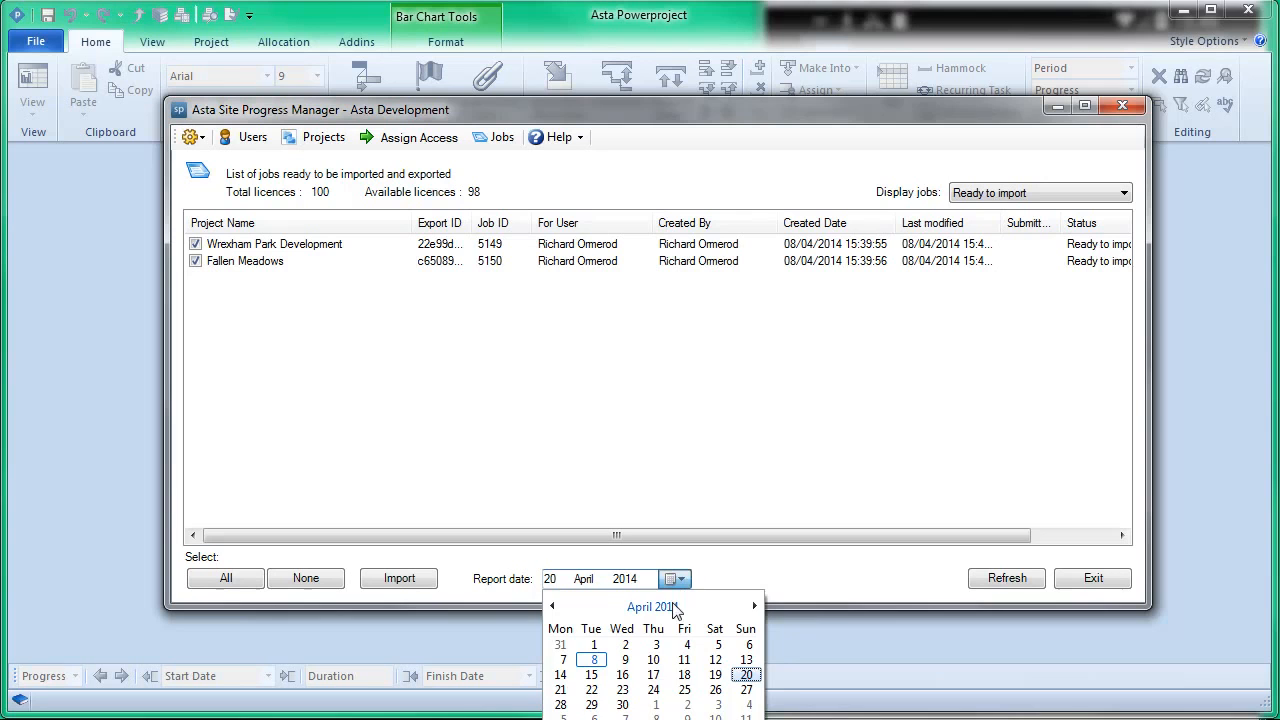
pyautogui.click(746, 674)
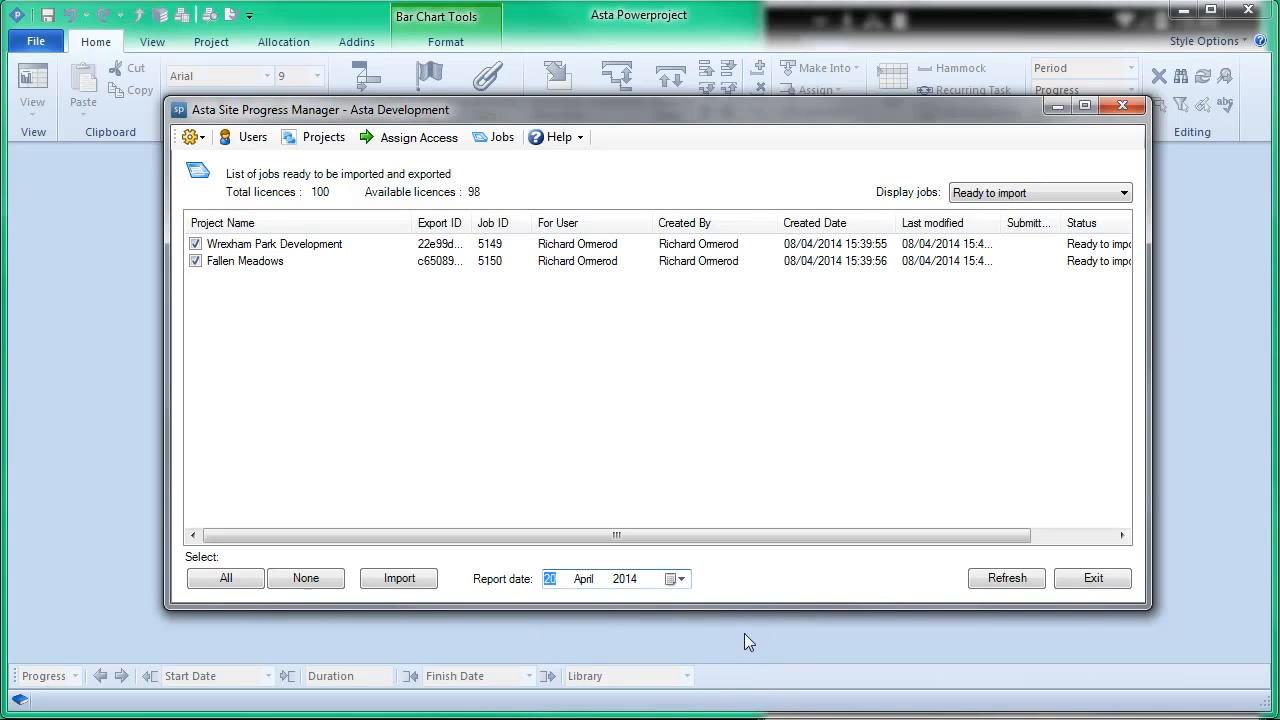
pyautogui.click(398, 580)
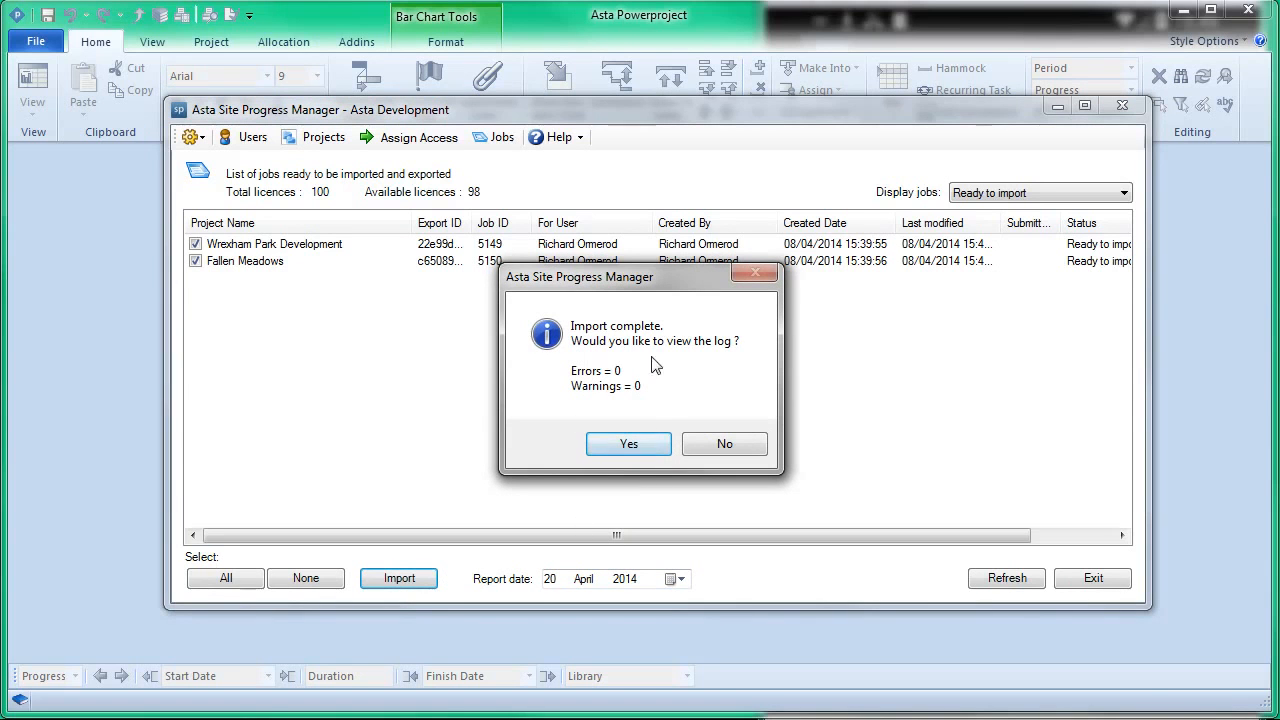
pyautogui.click(727, 445)
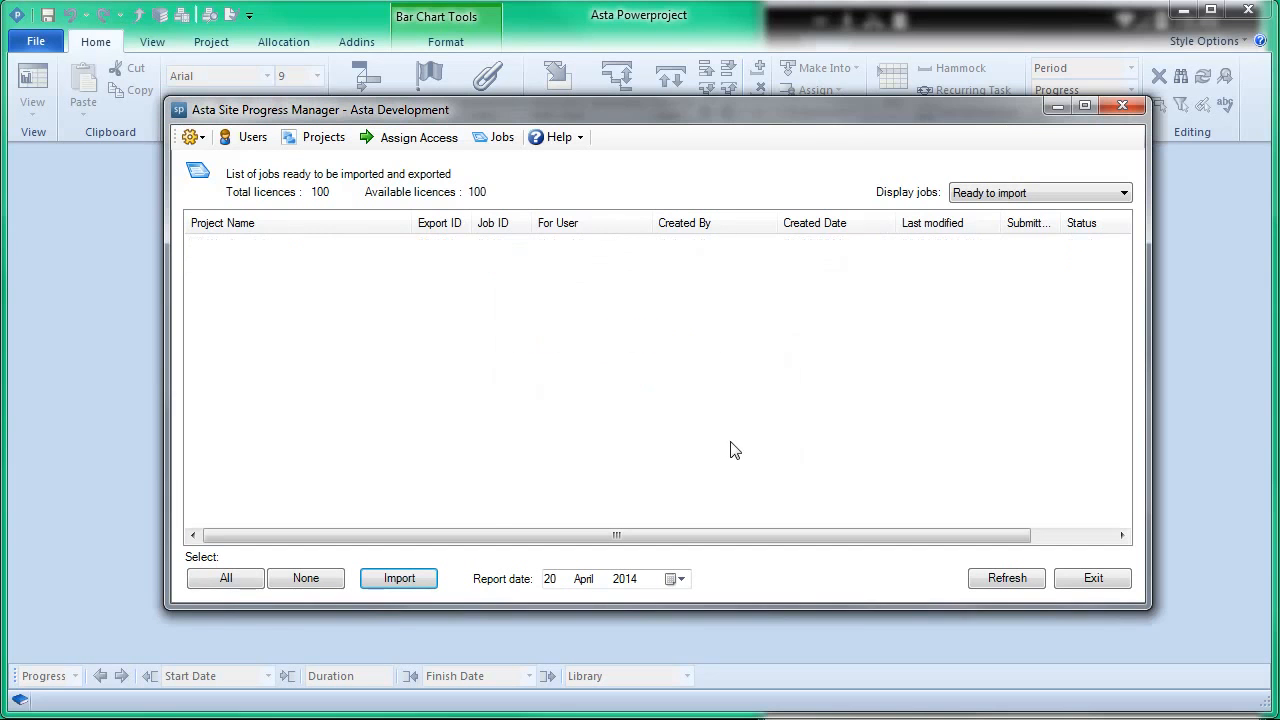
# Step: Return to Asta Powerproject, open the recent project Fallen Meadows OB Mixed.pp and look over the imported progress
pyautogui.click(129, 215)
pyautogui.click(45, 46)
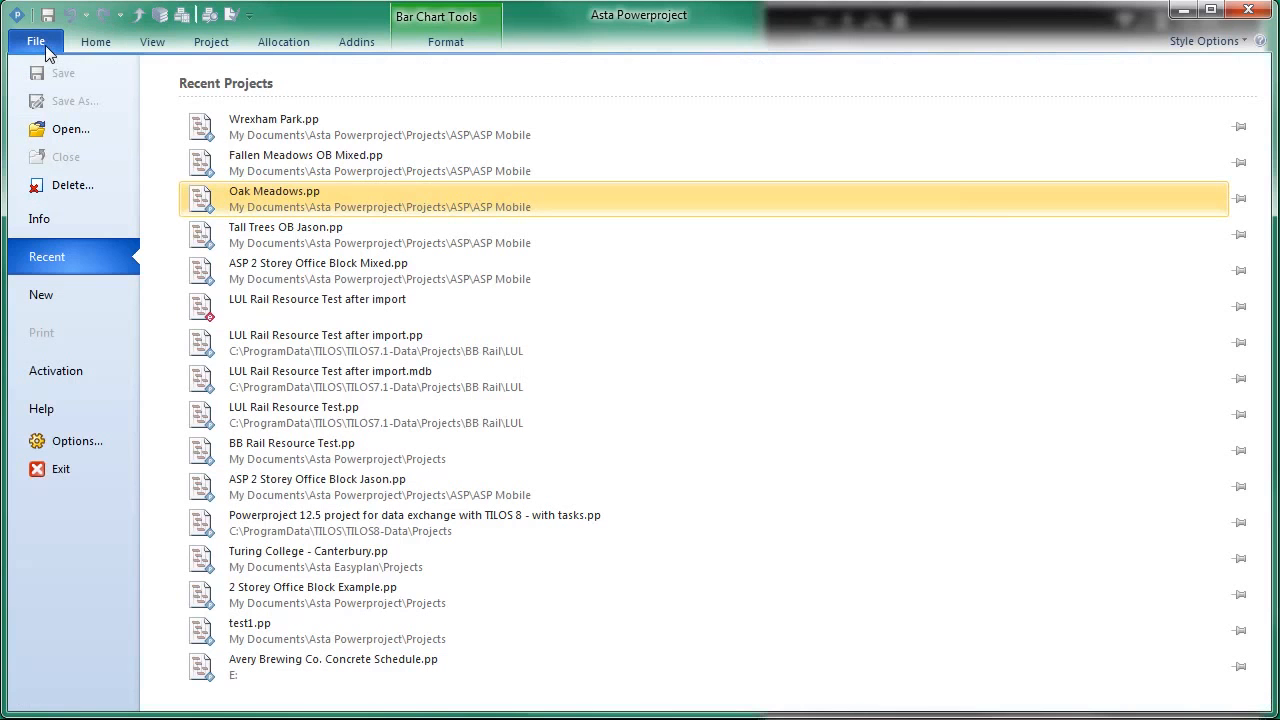
pyautogui.click(340, 163)
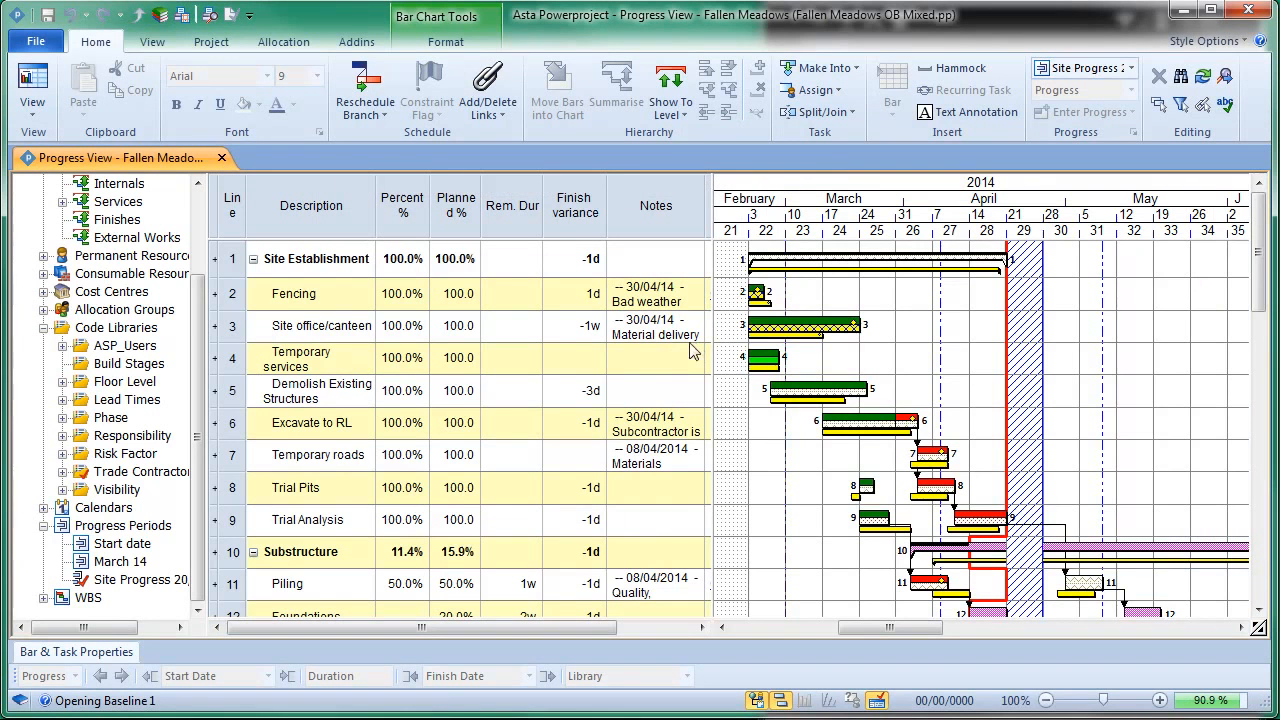
pyautogui.scroll(-2, 942, 357)
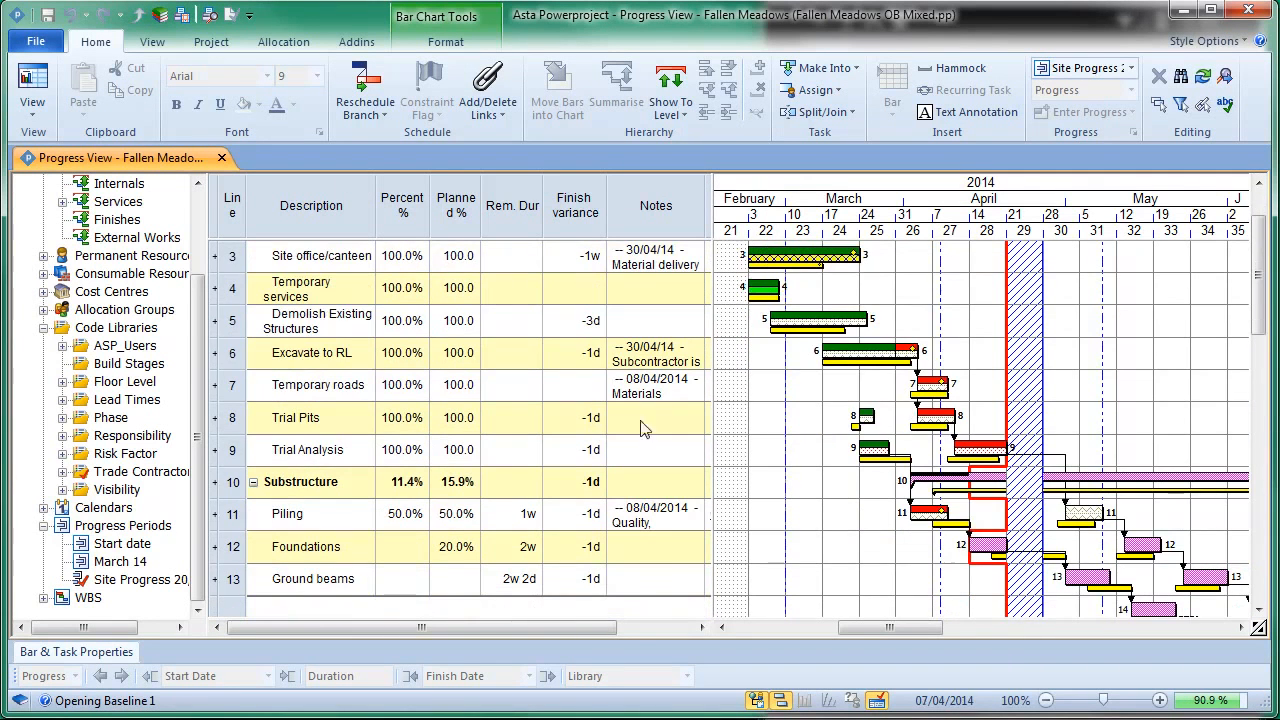
# Step: Rename the Site Progress 20/04/2014 progress period as Wk 6 and set its fill colour to blue
pyautogui.rightClick(157, 582)
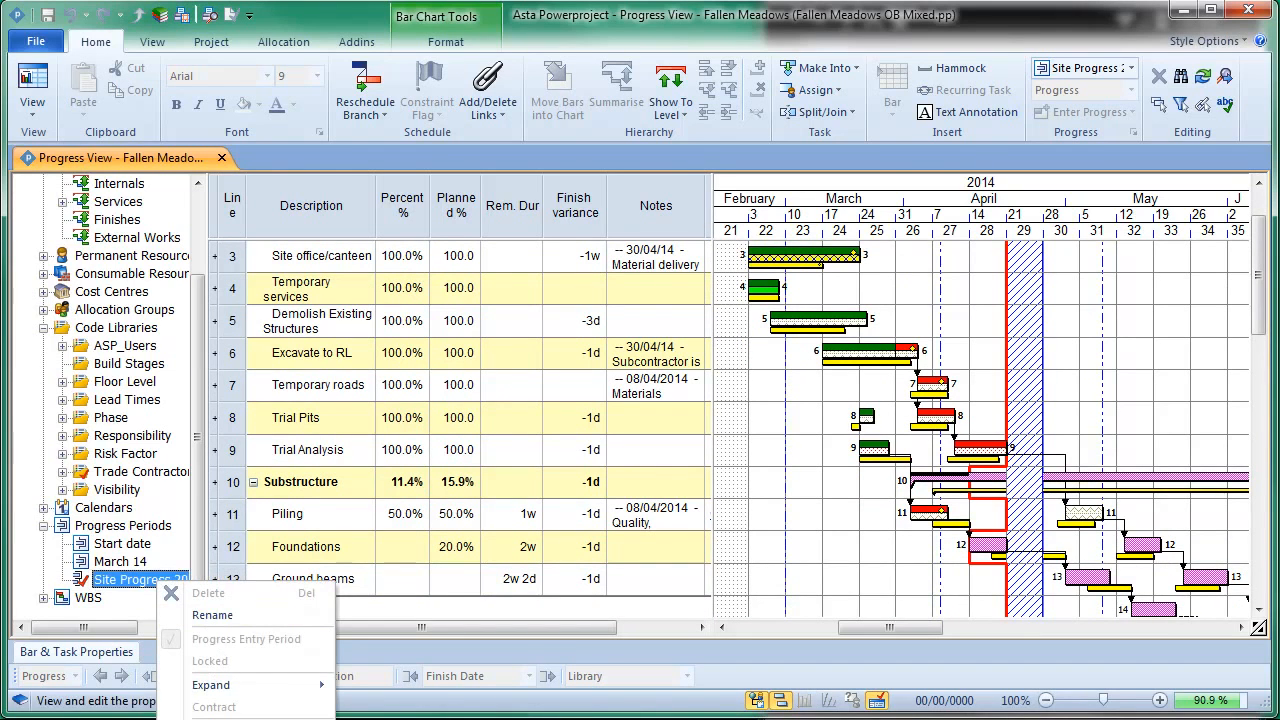
pyautogui.click(230, 719)
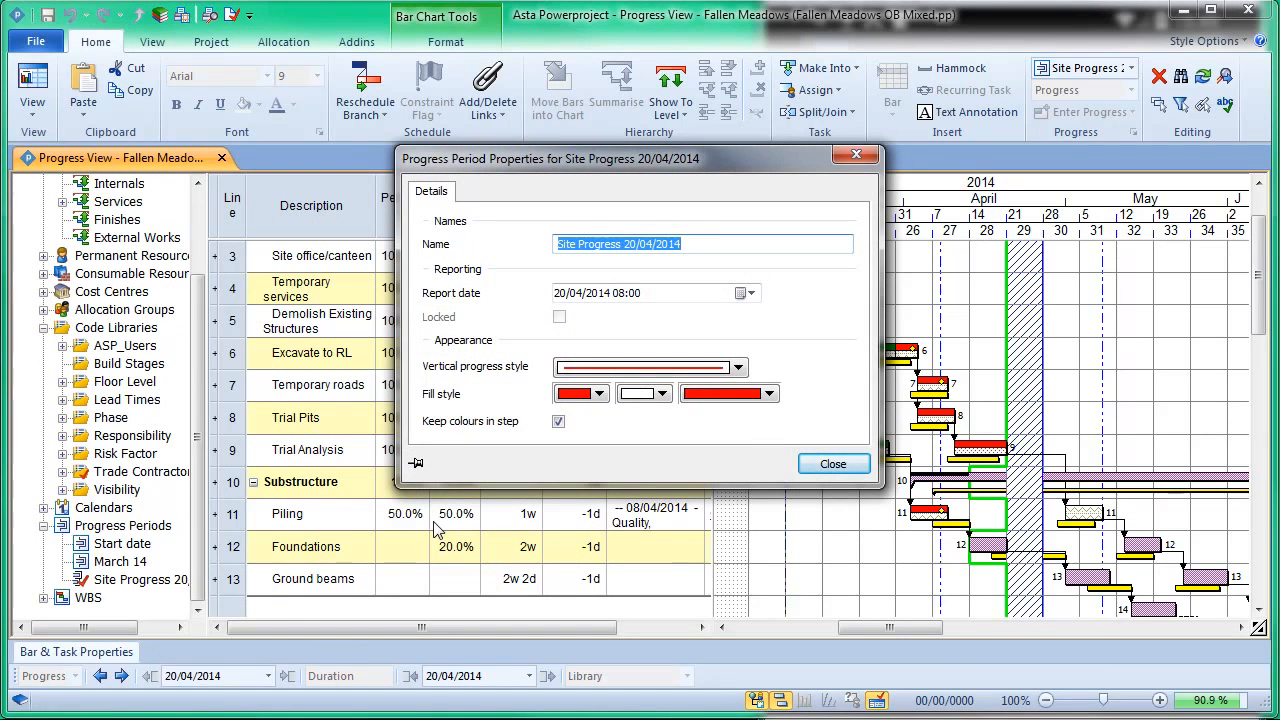
pyautogui.write('Wk ')
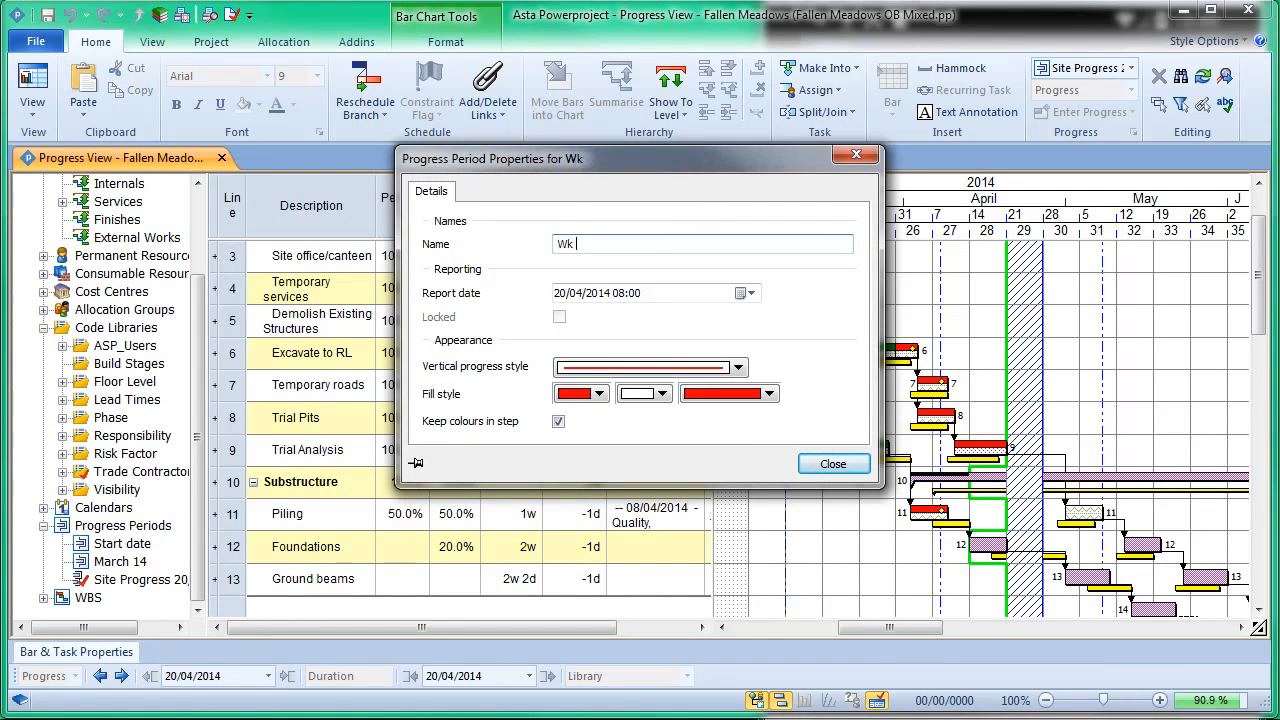
pyautogui.write('6')
pyautogui.click(600, 395)
pyautogui.click(629, 415)
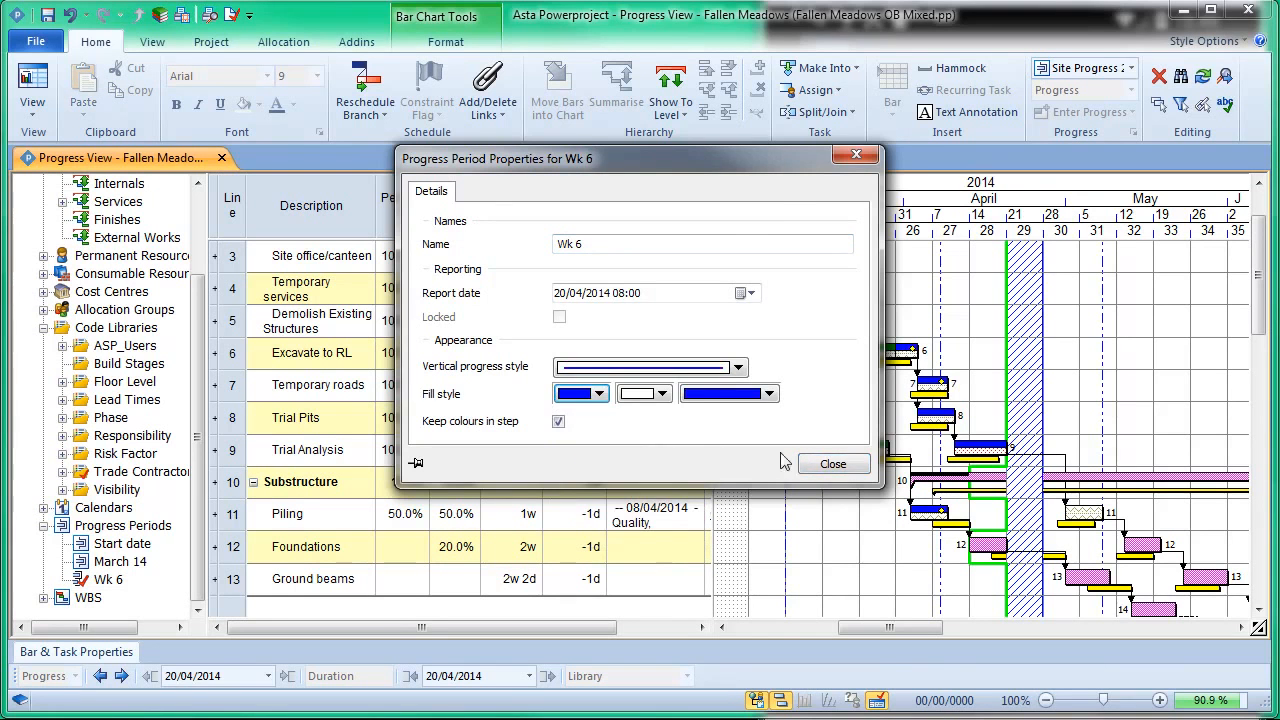
pyautogui.click(833, 463)
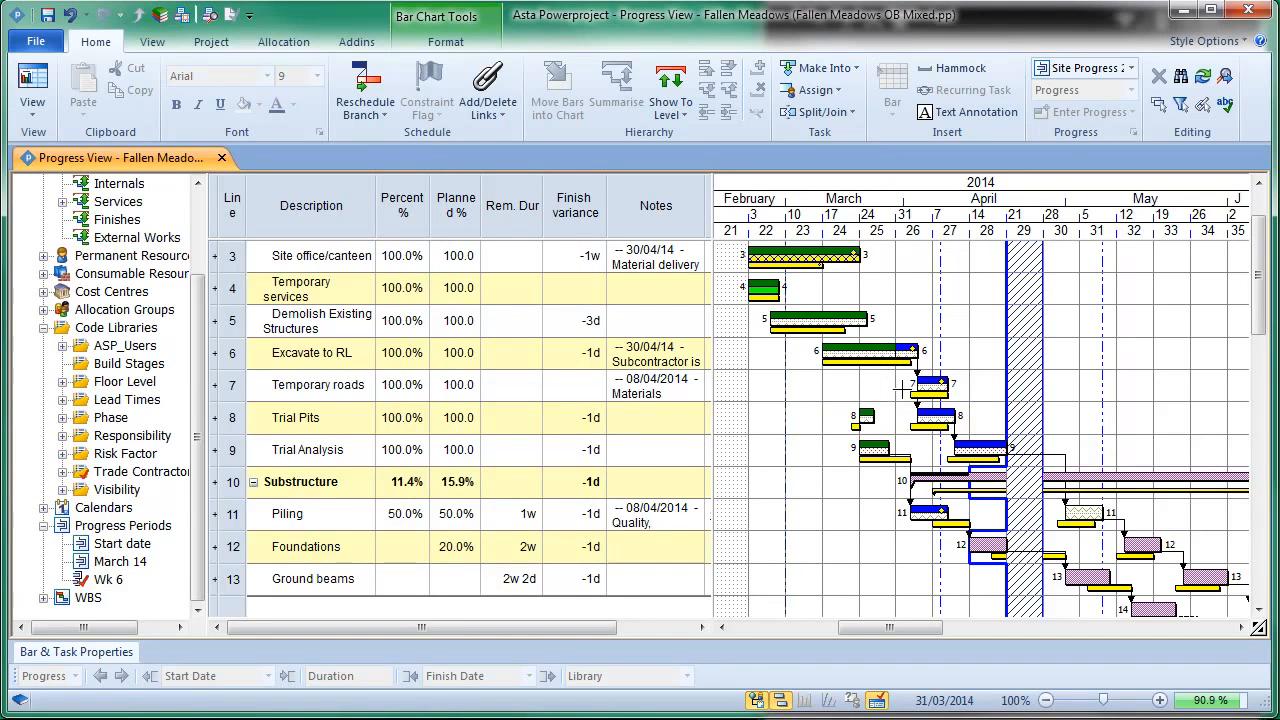
# Step: Look at the imported note on Temporary roads and widen the table to show the picture links column
pyautogui.doubleClick(687, 397)
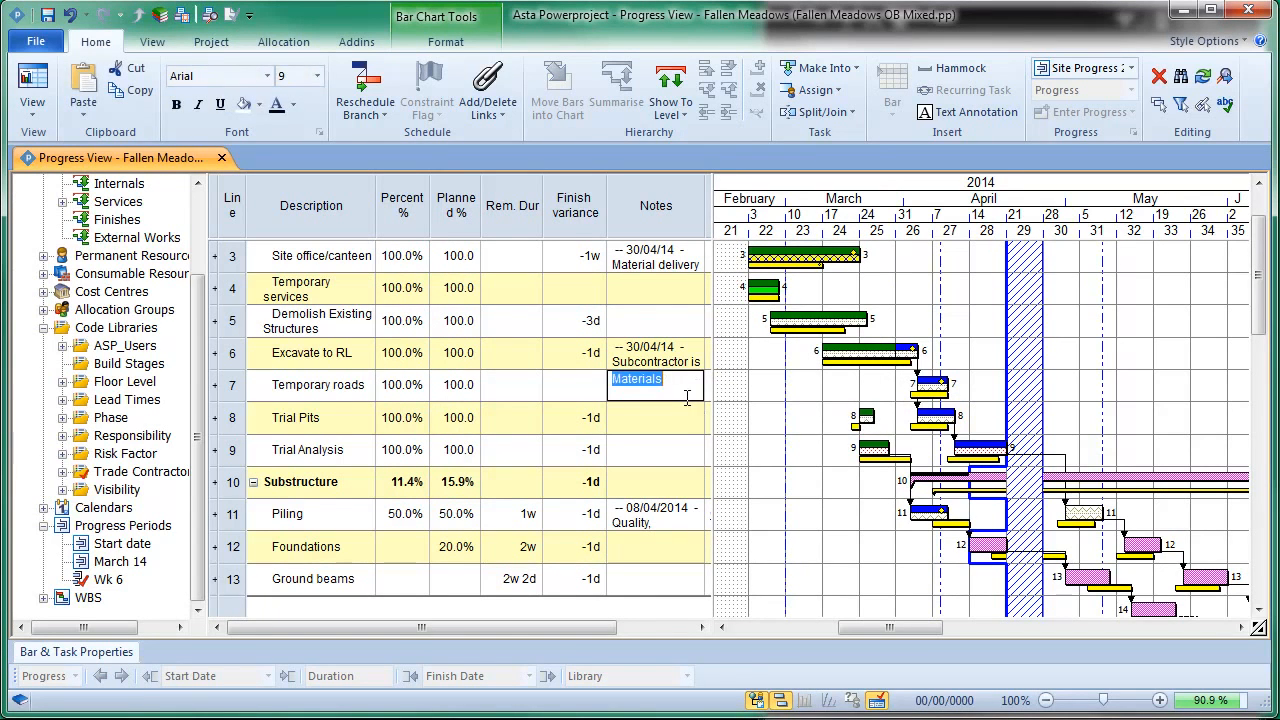
pyautogui.click(734, 395)
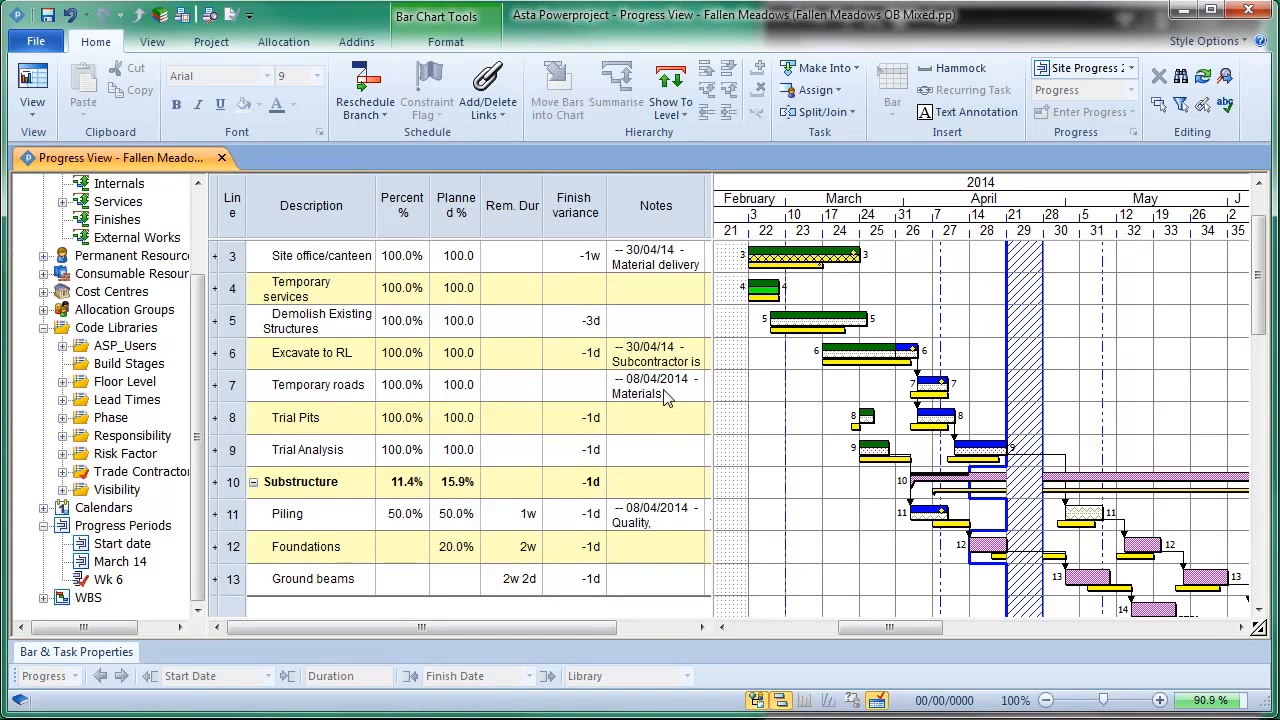
pyautogui.moveTo(713, 368); pyautogui.dragTo(807, 378)
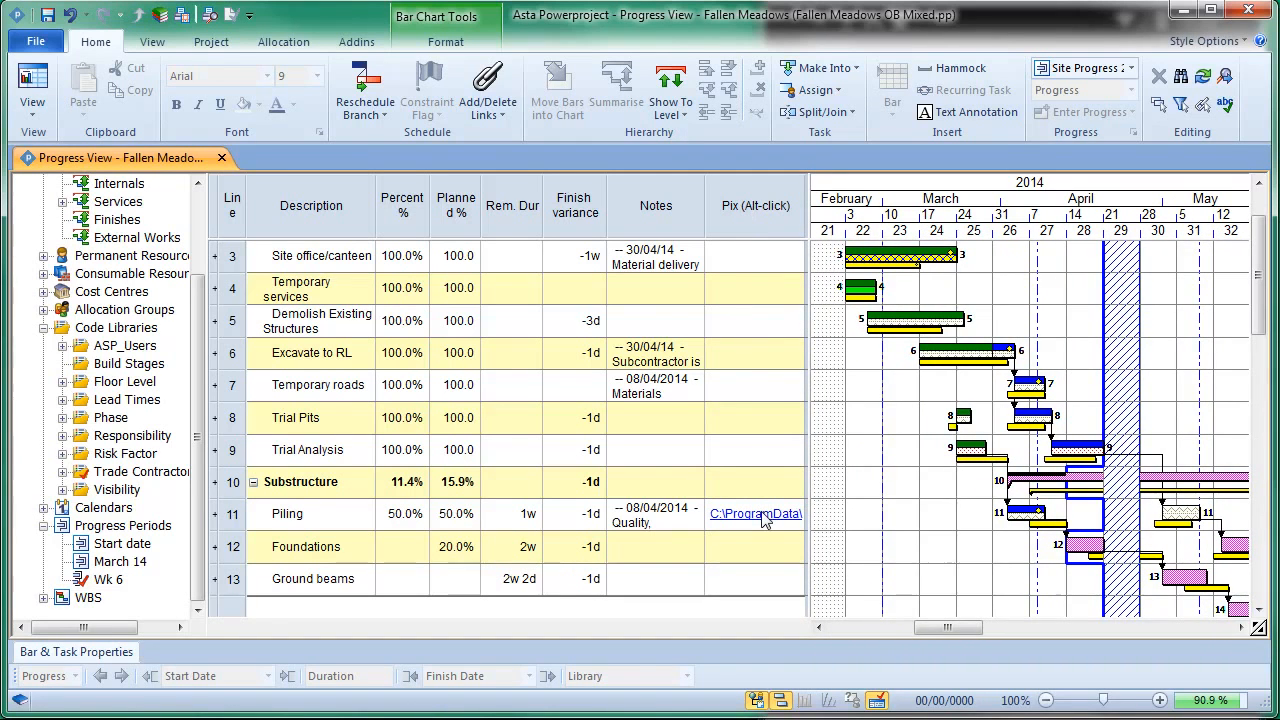
# Step: Expand the Piling line, view its linked site photo, and collapse the line again after closing the photo
pyautogui.click(216, 515)
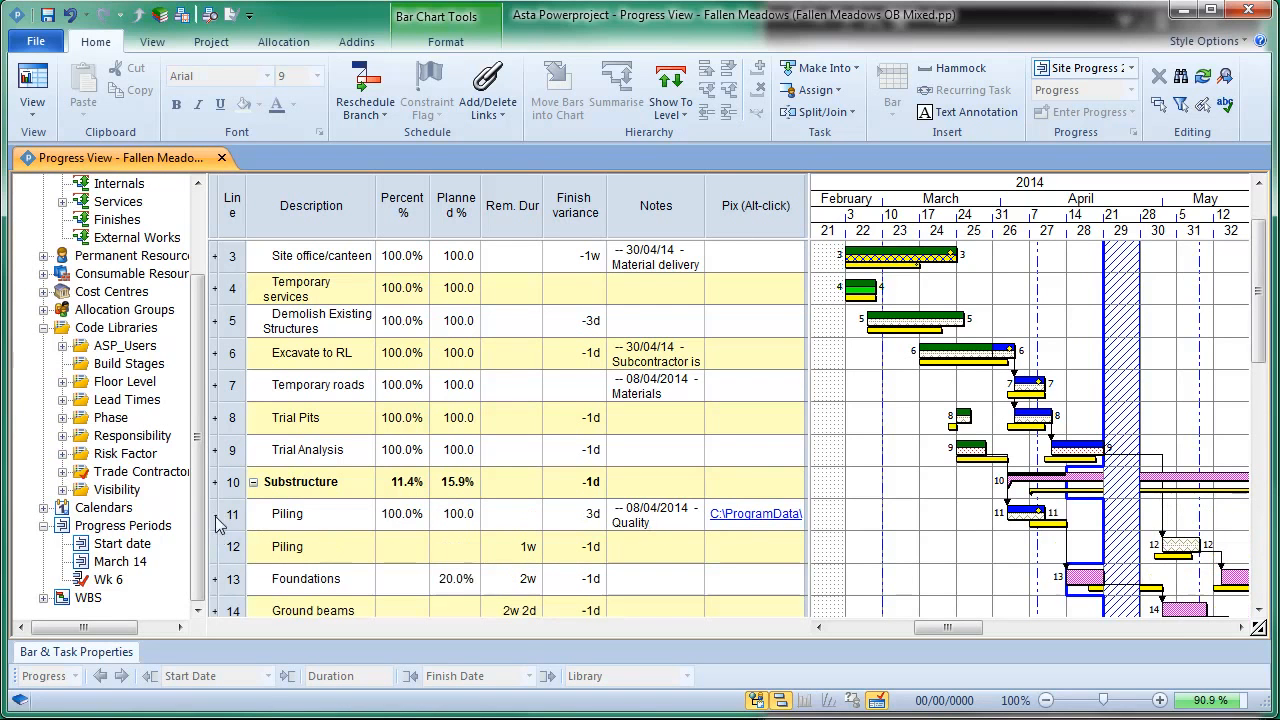
pyautogui.keyDown('alt'); pyautogui.click(761, 518); pyautogui.keyUp('alt')
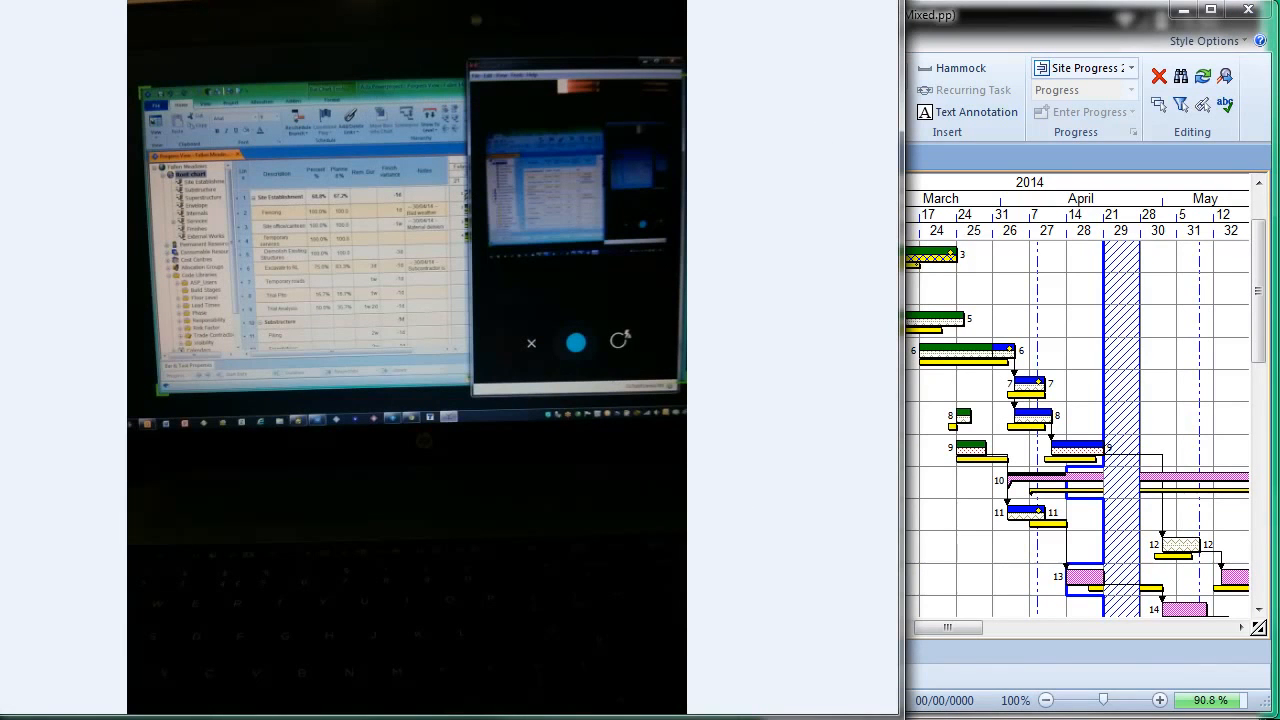
pyautogui.hotkey('alt', 'F4')
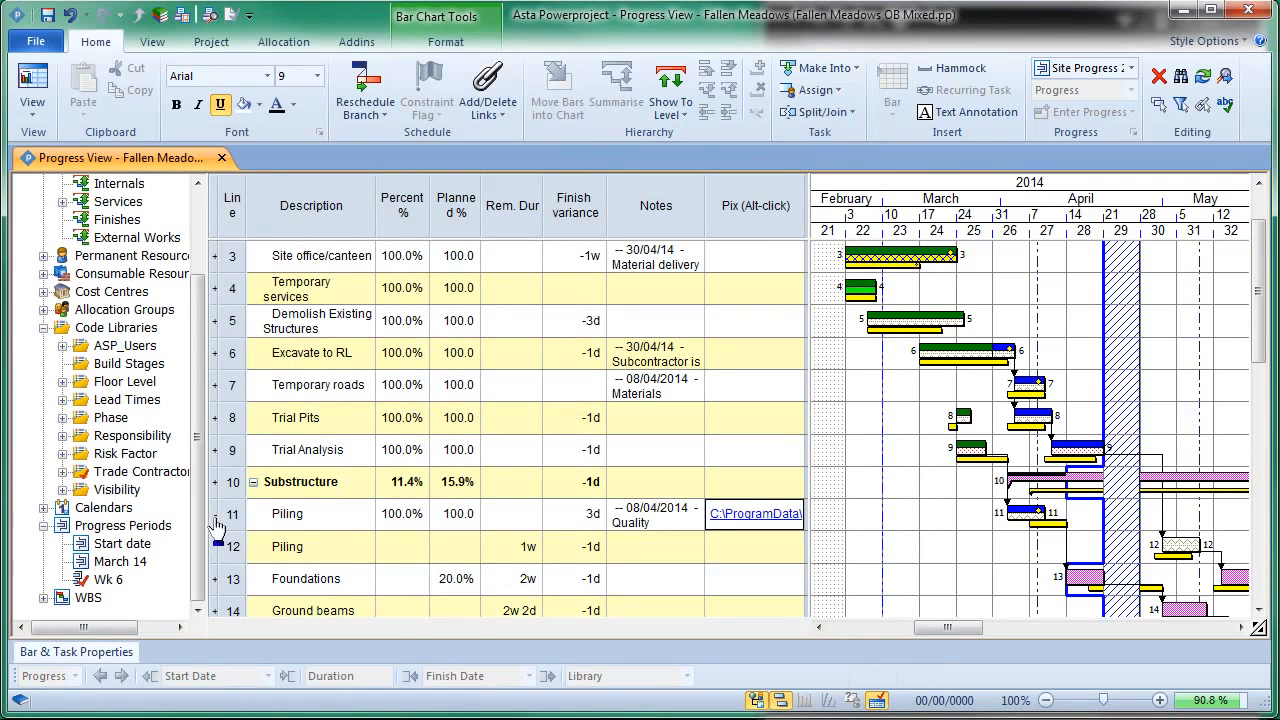
pyautogui.click(215, 517)
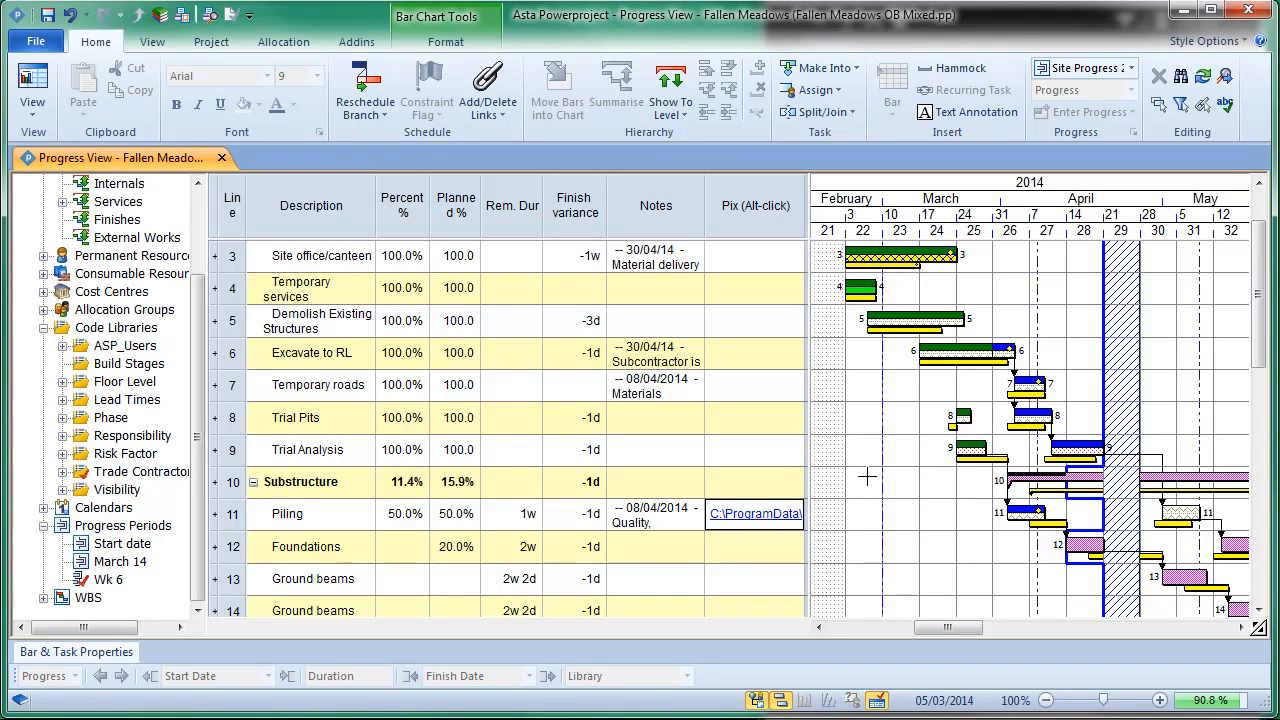
# Step: Save the Fallen Meadows project and reschedule it with the imported progress
pyautogui.click(47, 18)
pyautogui.press('F9')
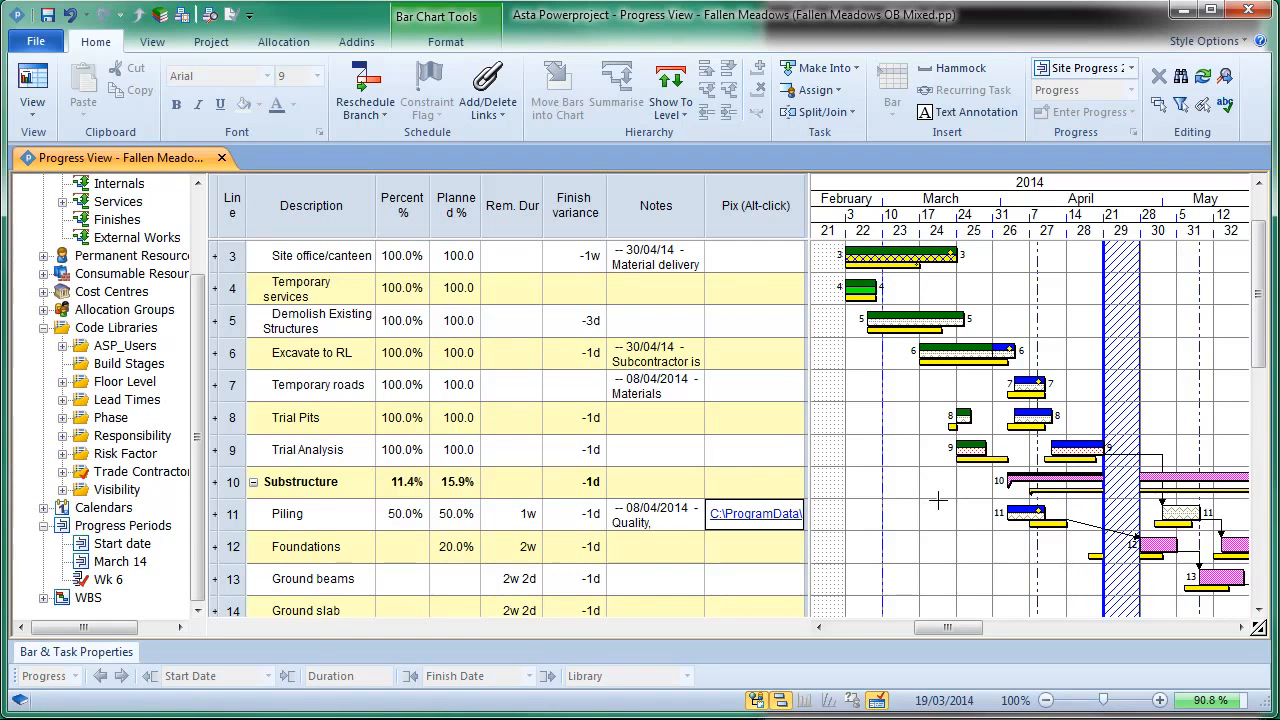
# Step: Close the Fallen Meadows project and open the recent project Wrexham Park.pp
pyautogui.click(36, 42)
pyautogui.click(70, 156)
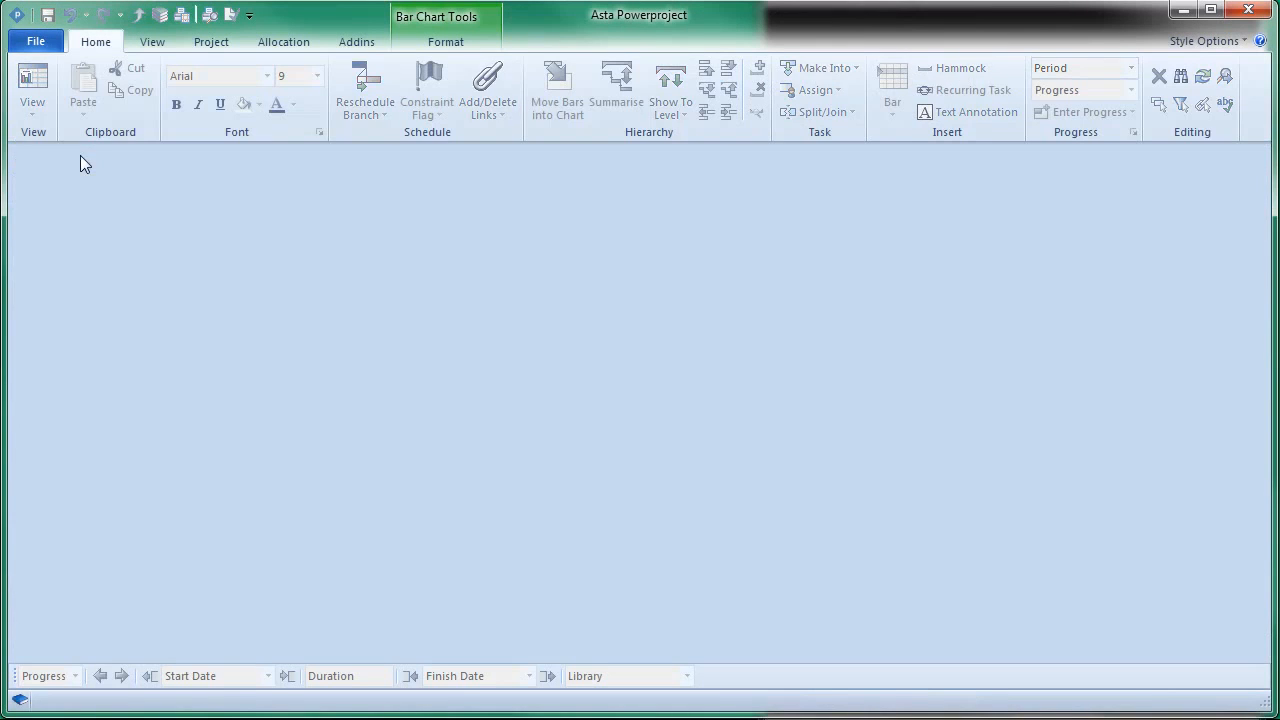
pyautogui.click(36, 44)
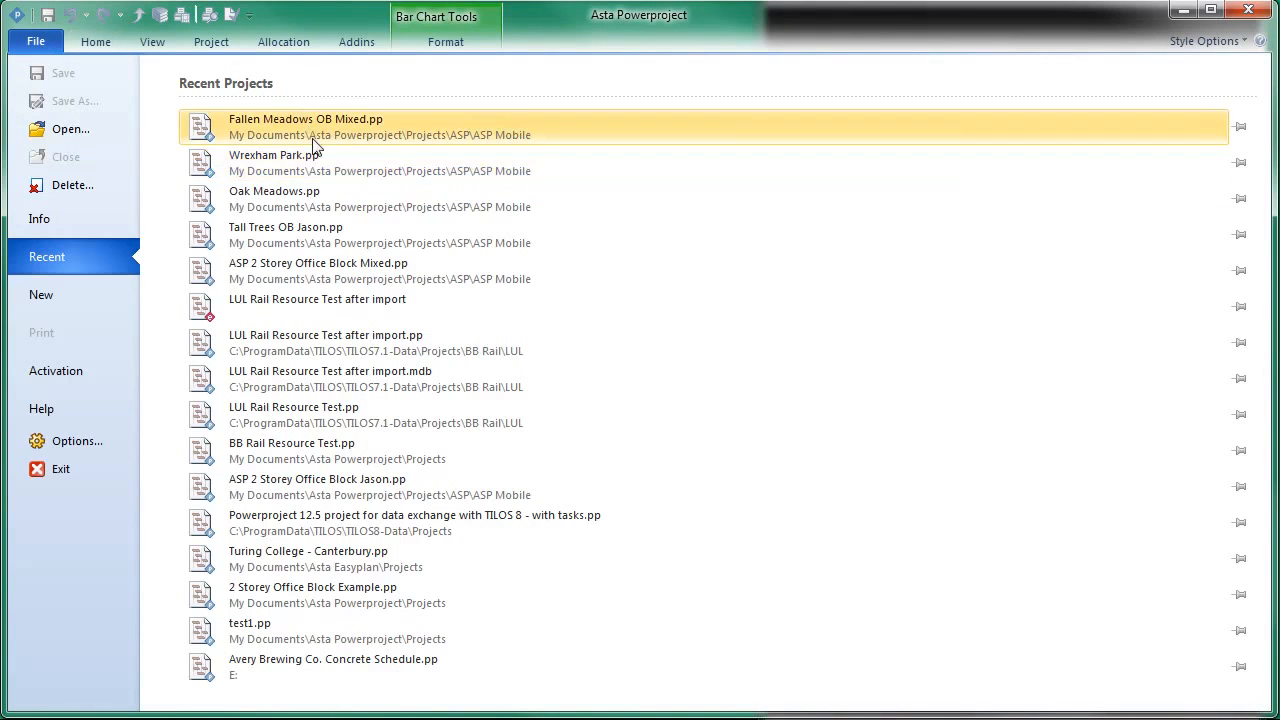
pyautogui.click(337, 164)
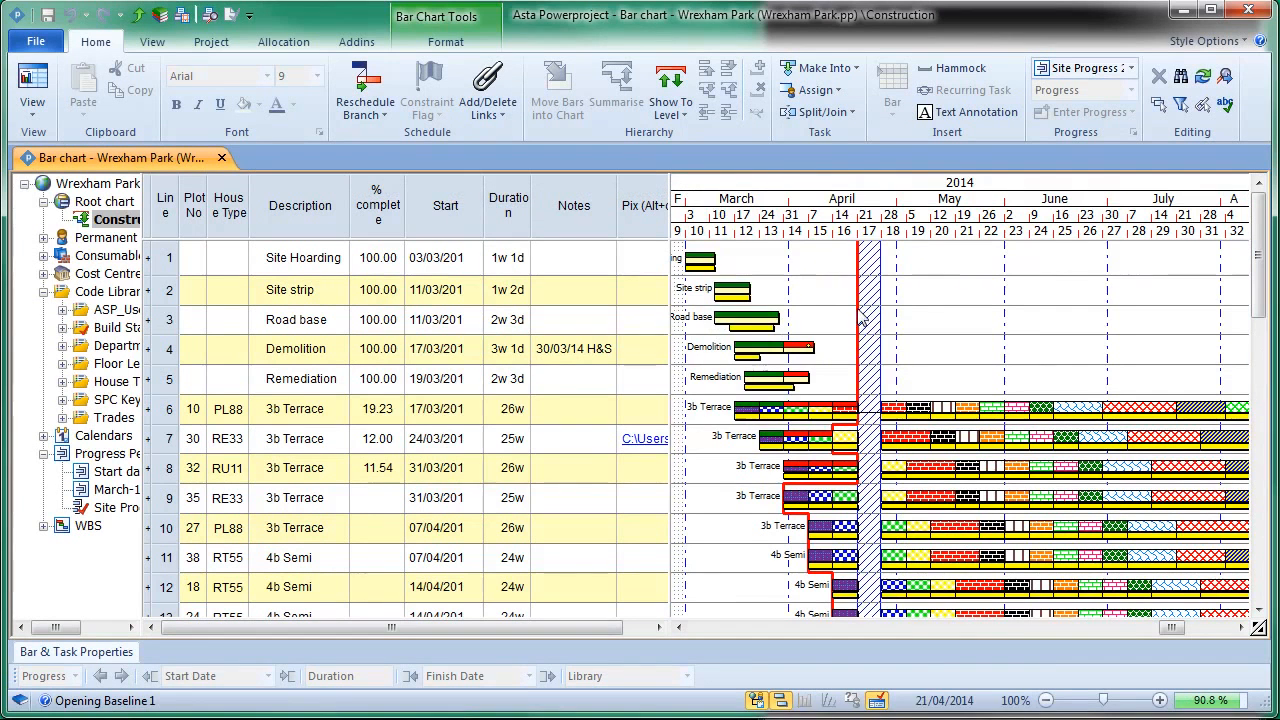
# Step: Set the fill colour of the Site Progress 20/04/2014 progress period to blue, keeping its colours in step
pyautogui.doubleClick(856, 315)
pyautogui.click(598, 393)
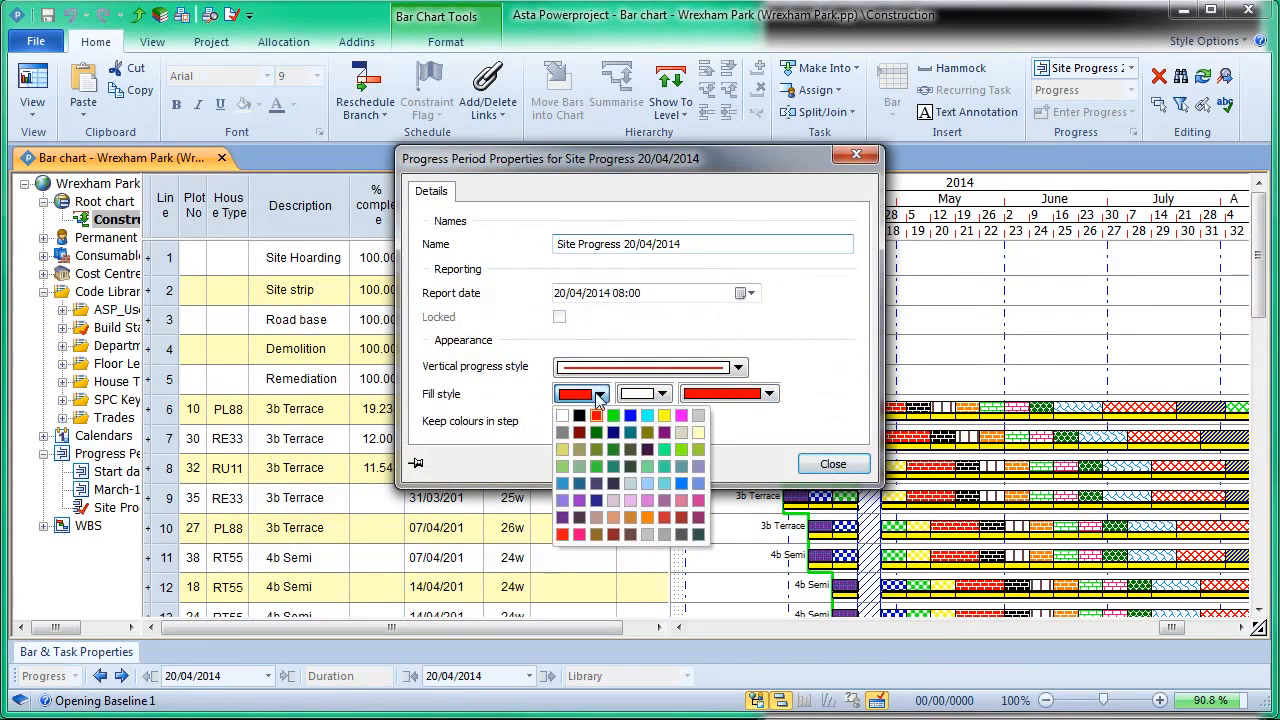
pyautogui.click(631, 418)
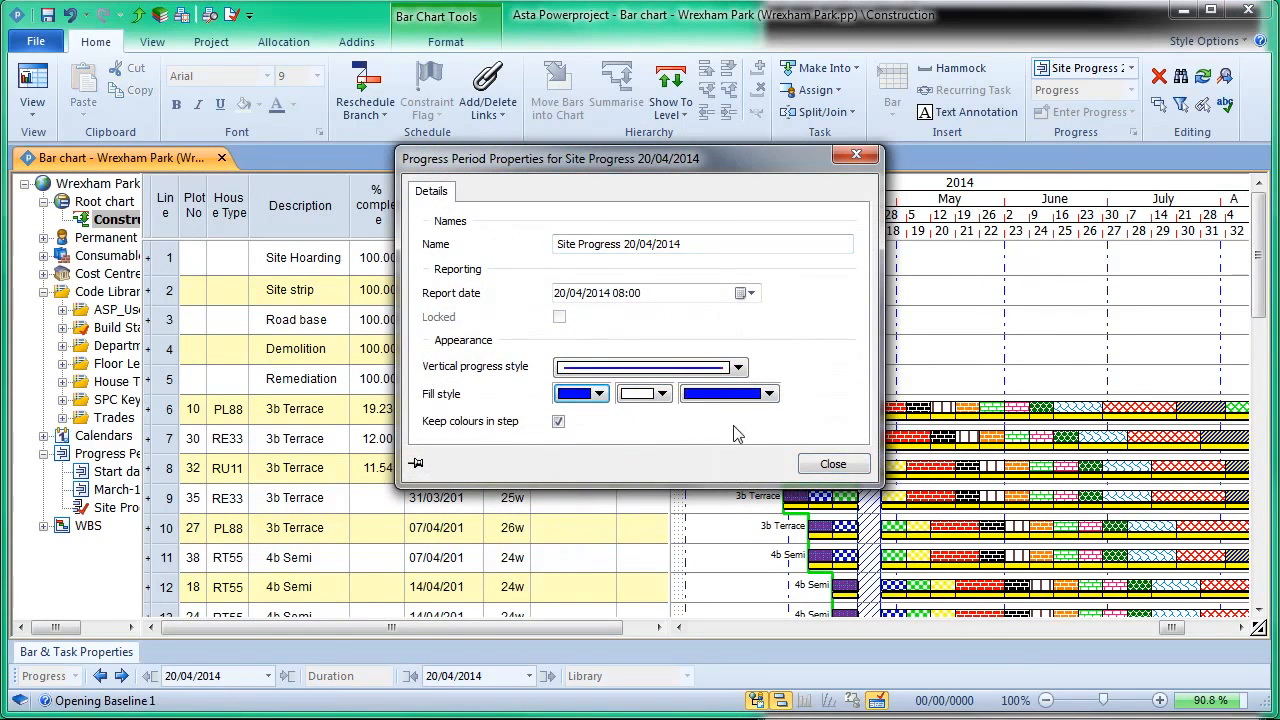
pyautogui.click(830, 463)
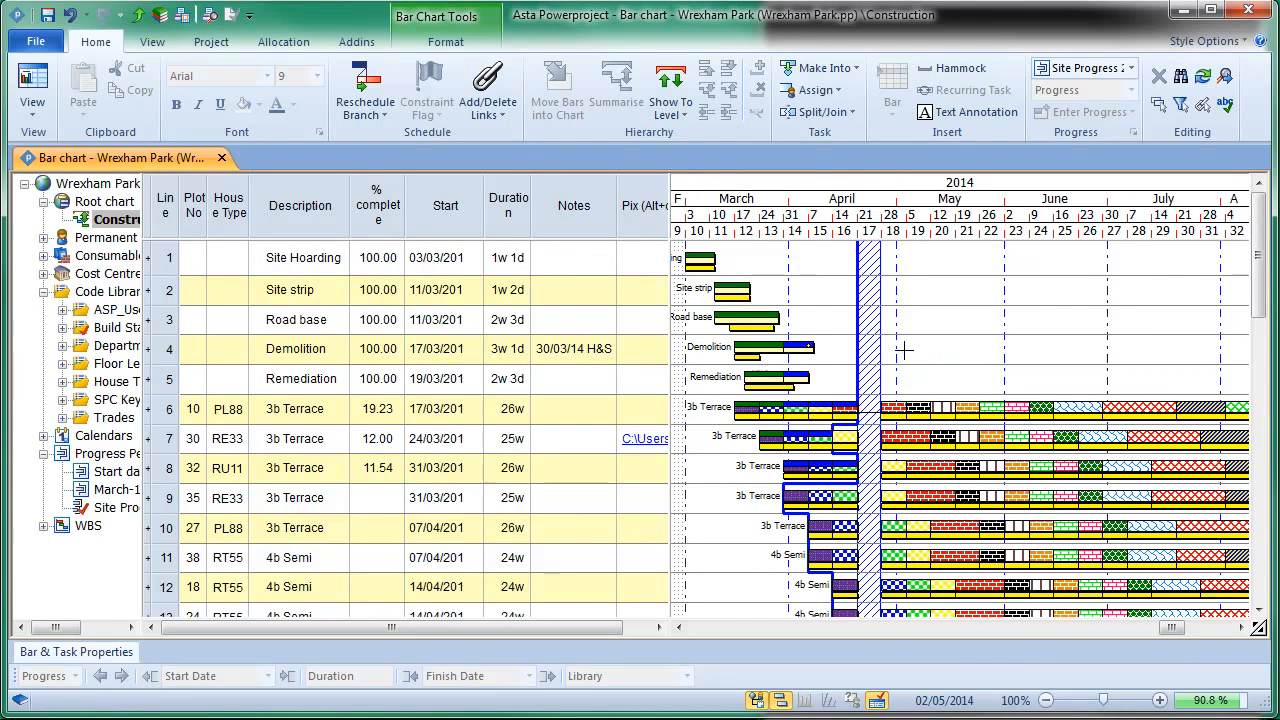
# Step: Set the opening tasks of the plot 35 3b Terrace bar on line 9, starting with Oversite, to 100% complete
pyautogui.scroll(-2, 903, 349)
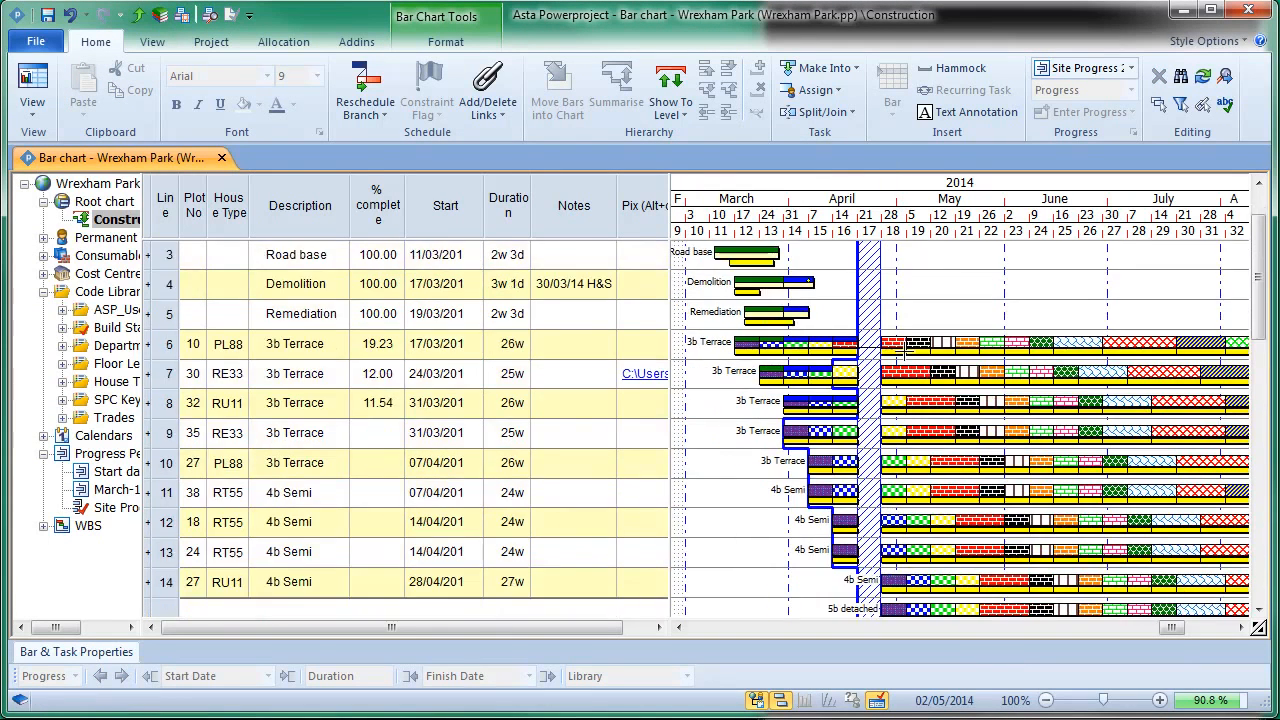
pyautogui.click(798, 430)
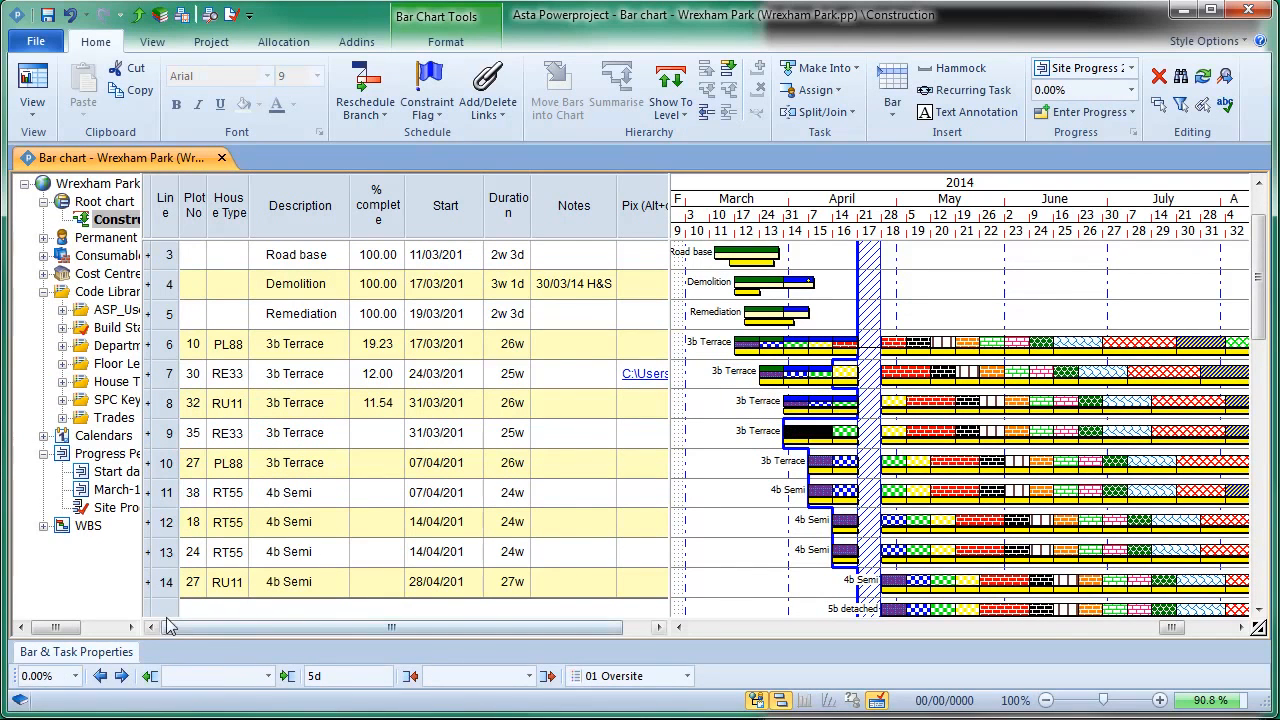
pyautogui.click(76, 677)
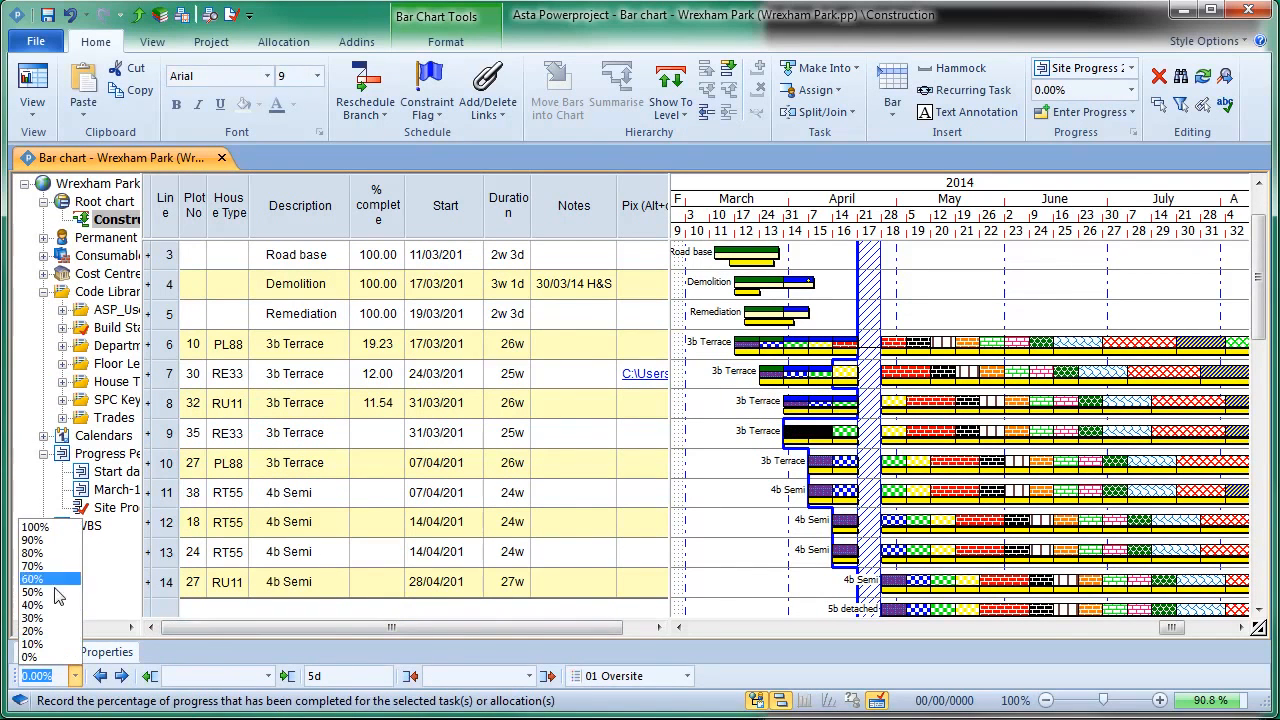
pyautogui.click(36, 527)
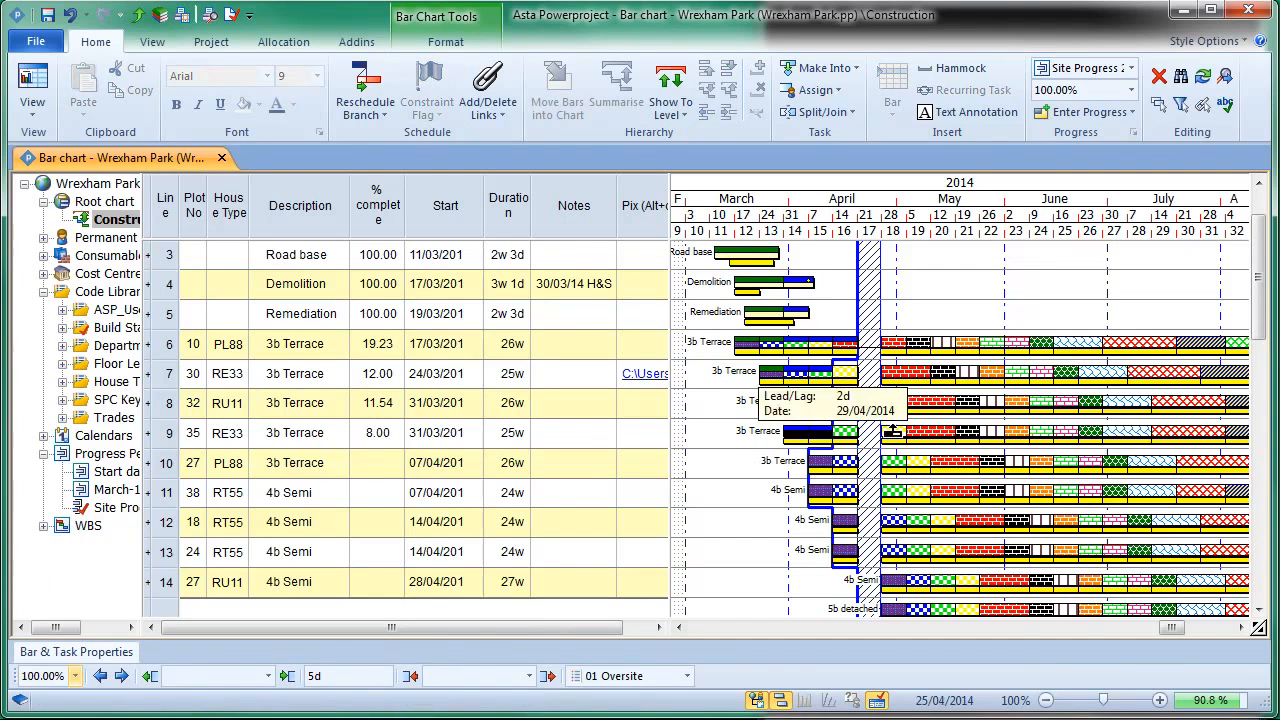
# Step: Set the Block Beam task of the plot 32 3b Terrace bar on line 8 to 0% complete
pyautogui.click(846, 403)
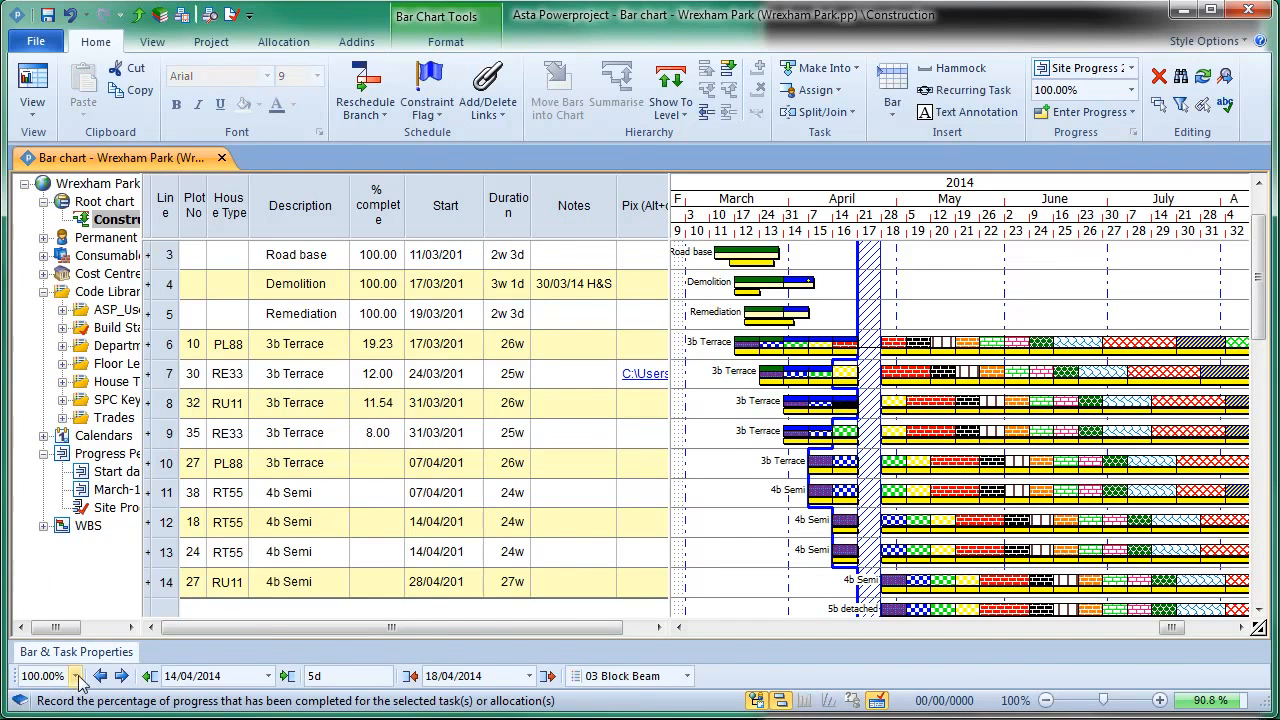
pyautogui.click(74, 676)
pyautogui.click(62, 658)
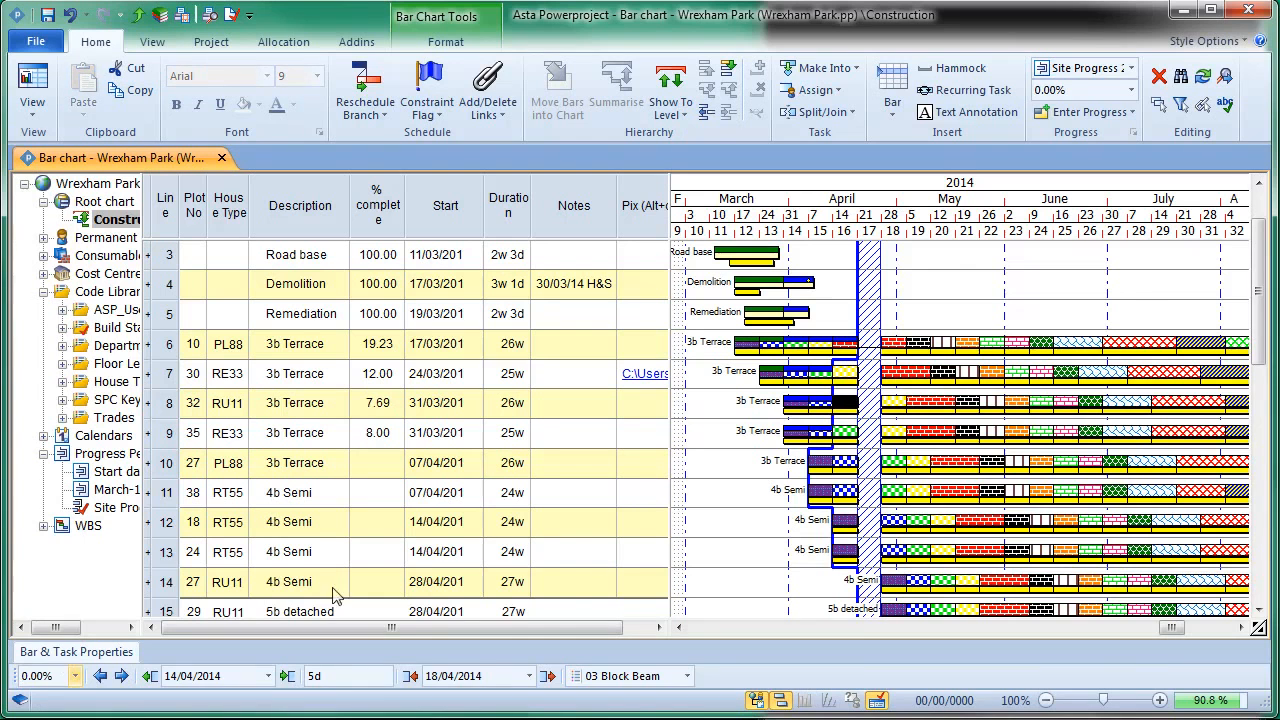
pyautogui.click(740, 510)
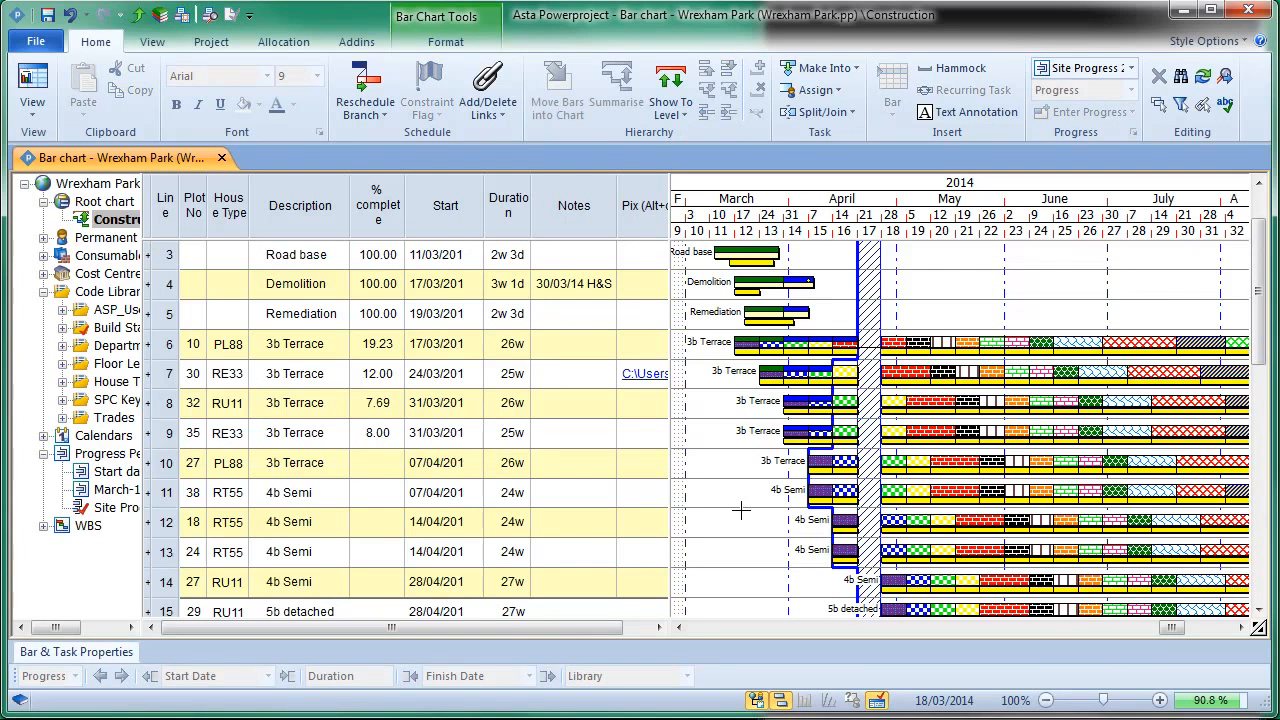
# Step: Return to the start of the Wrexham Park bar chart and close the project
pyautogui.scroll(2, 740, 510)
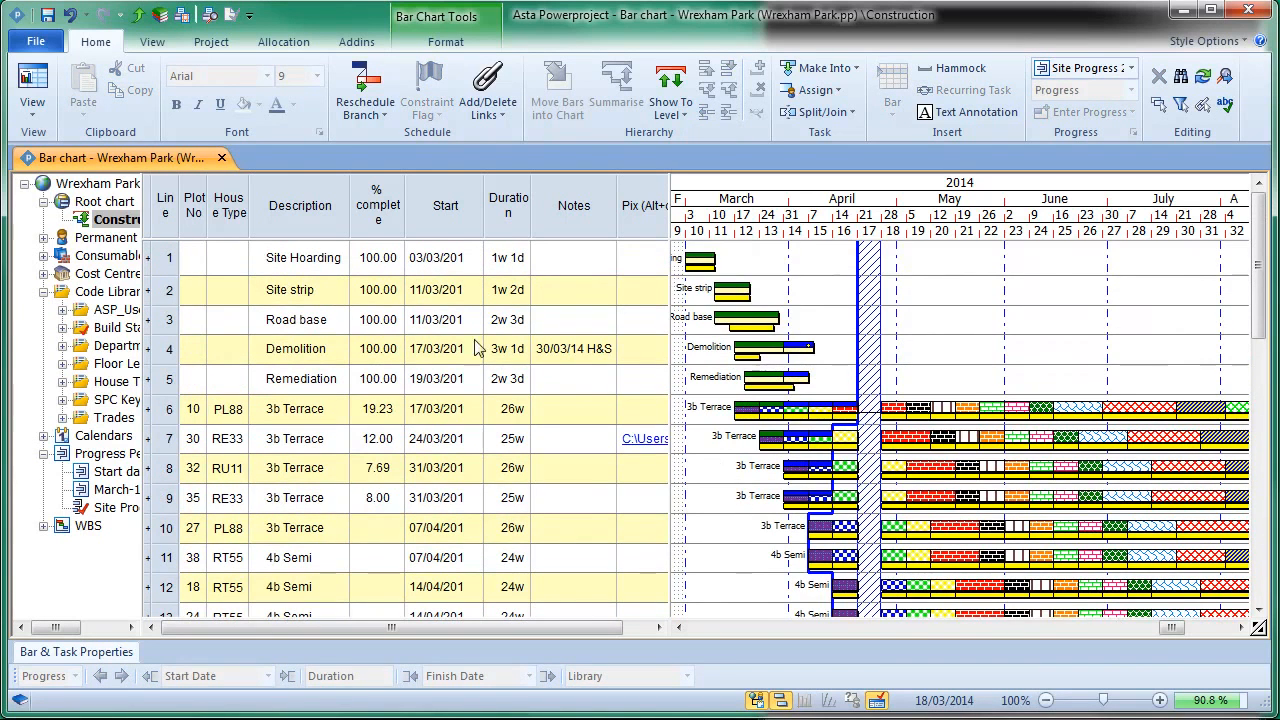
pyautogui.click(40, 46)
pyautogui.click(68, 157)
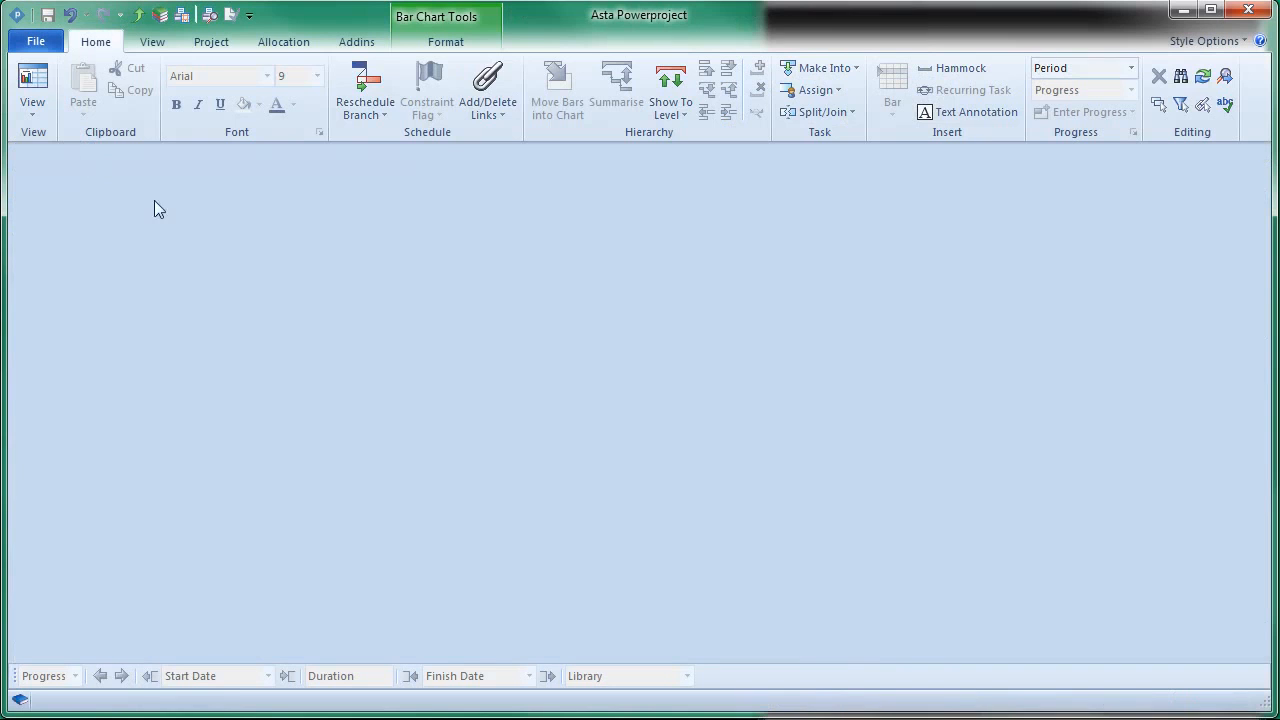
# Step: In Asta Site Progress Manager, display the jobs ready to export and select Wrexham Park Development and the first Fallen Meadows job
pyautogui.click(430, 719)
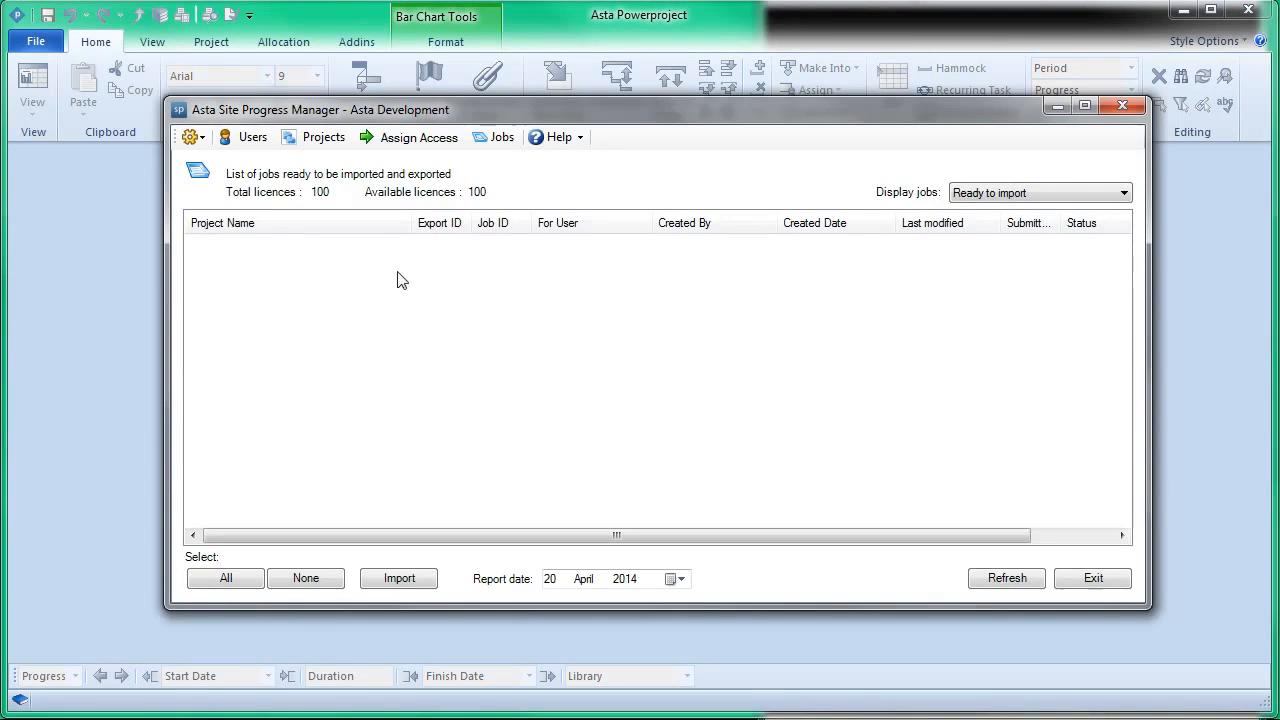
pyautogui.click(997, 198)
pyautogui.click(995, 211)
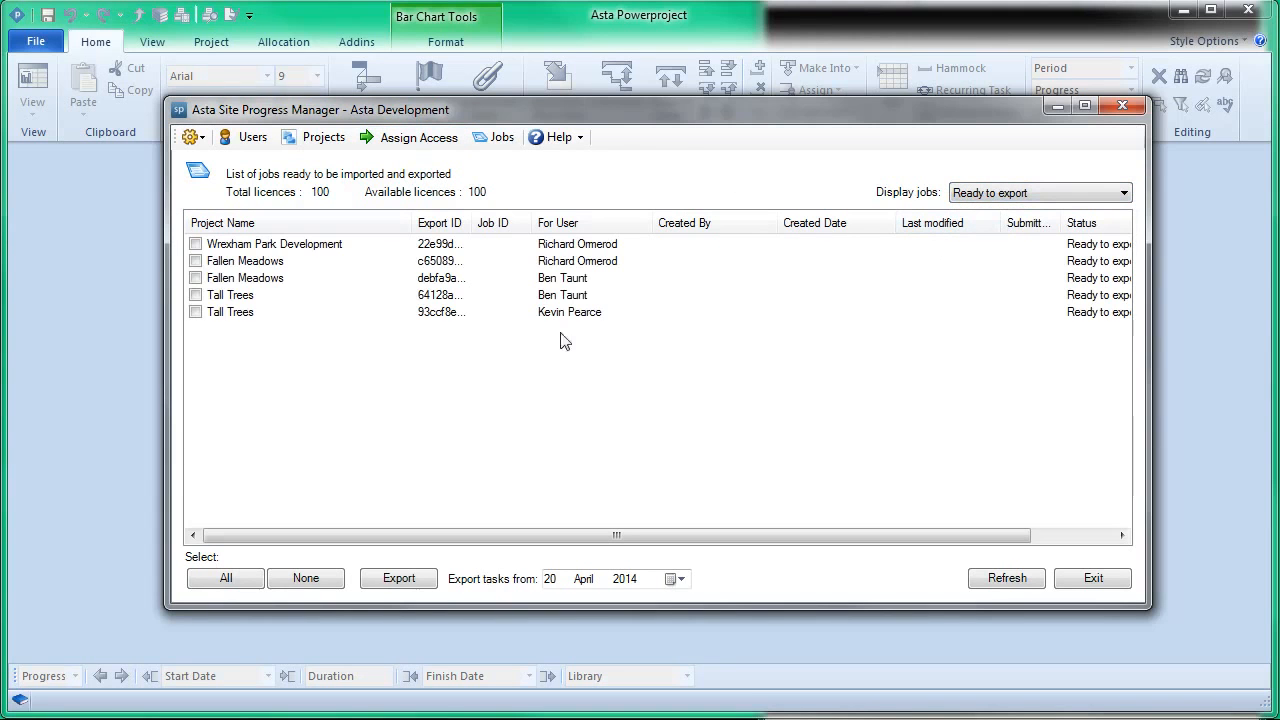
pyautogui.click(196, 244)
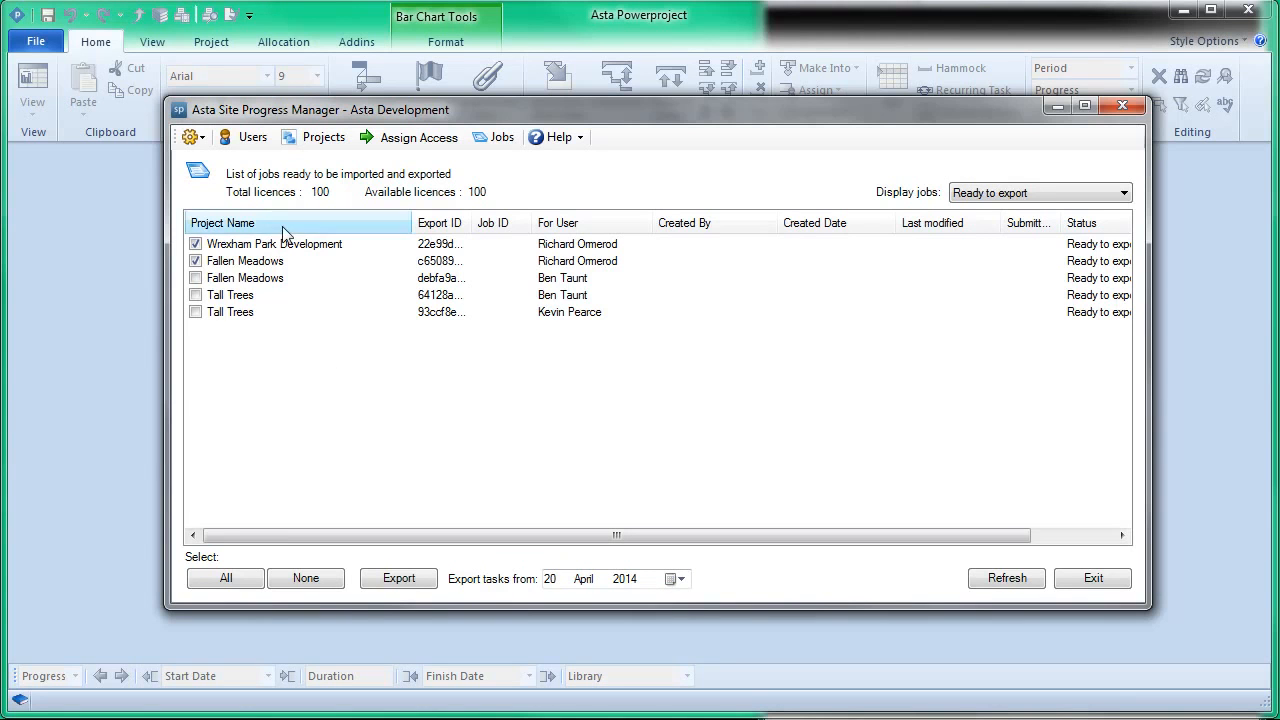
# Step: Review the users, the administered projects and the chart access assignments, and return to the jobs list
pyautogui.click(247, 139)
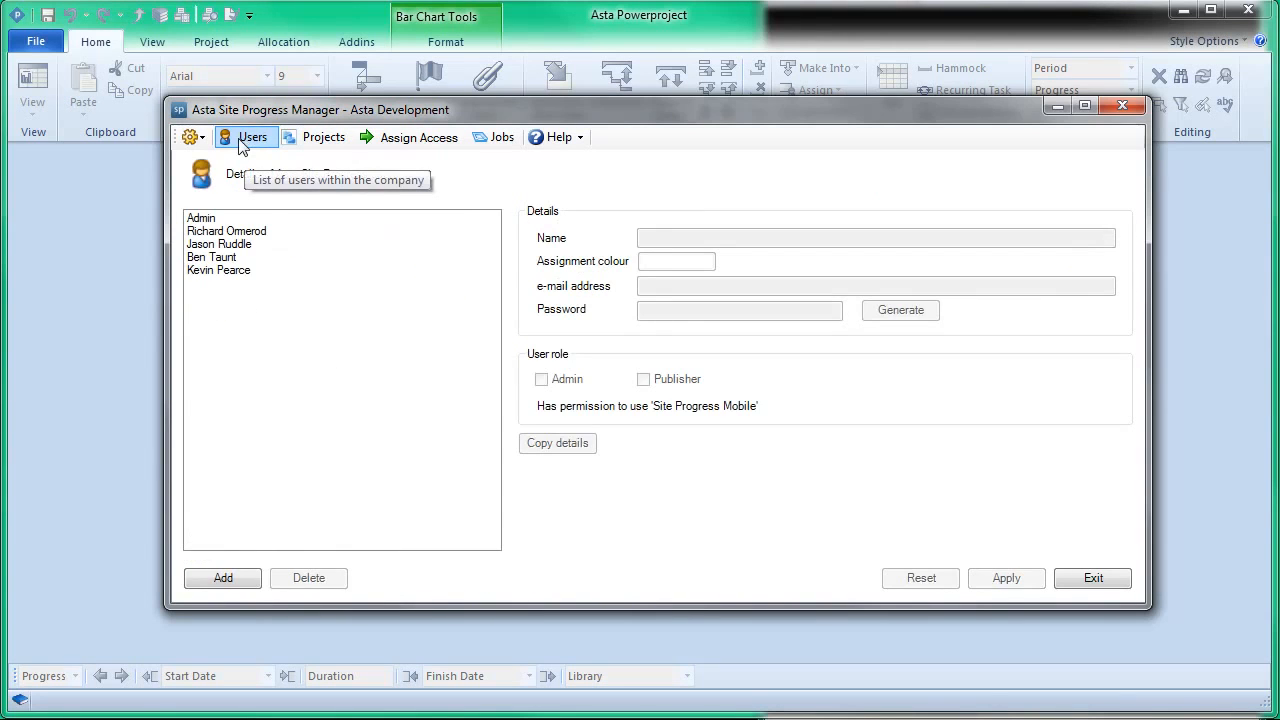
pyautogui.click(322, 138)
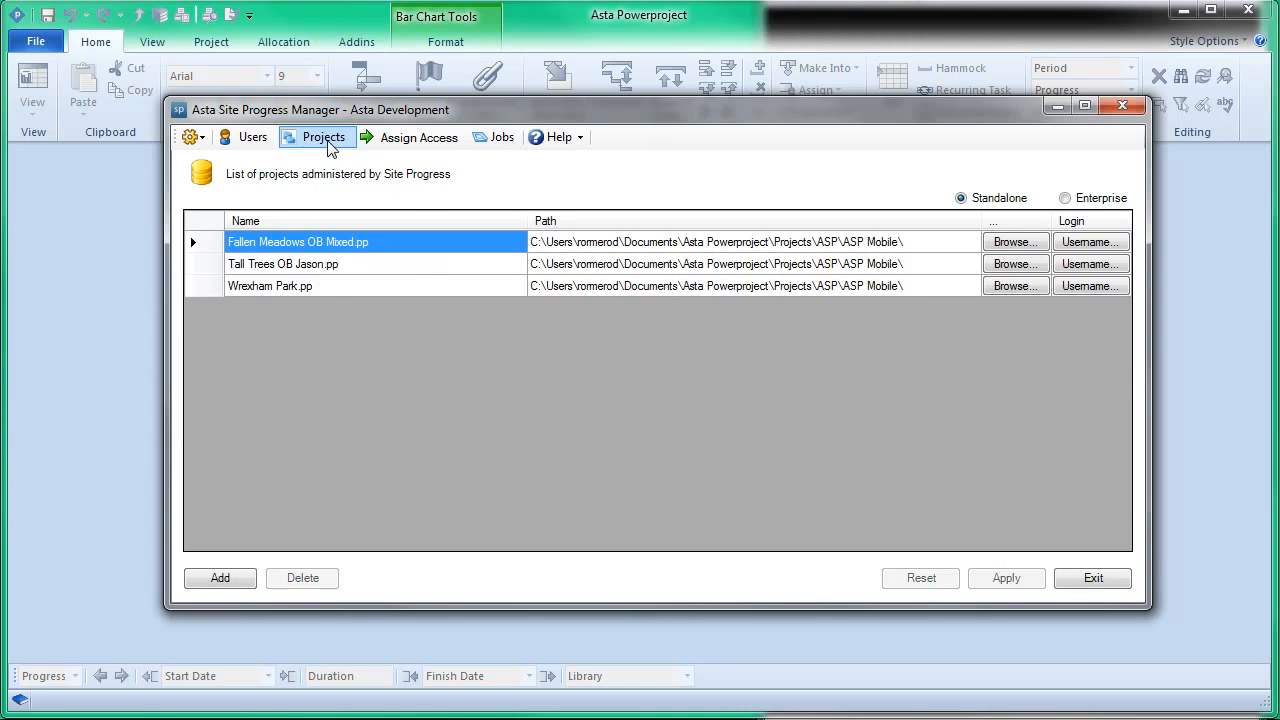
pyautogui.click(405, 145)
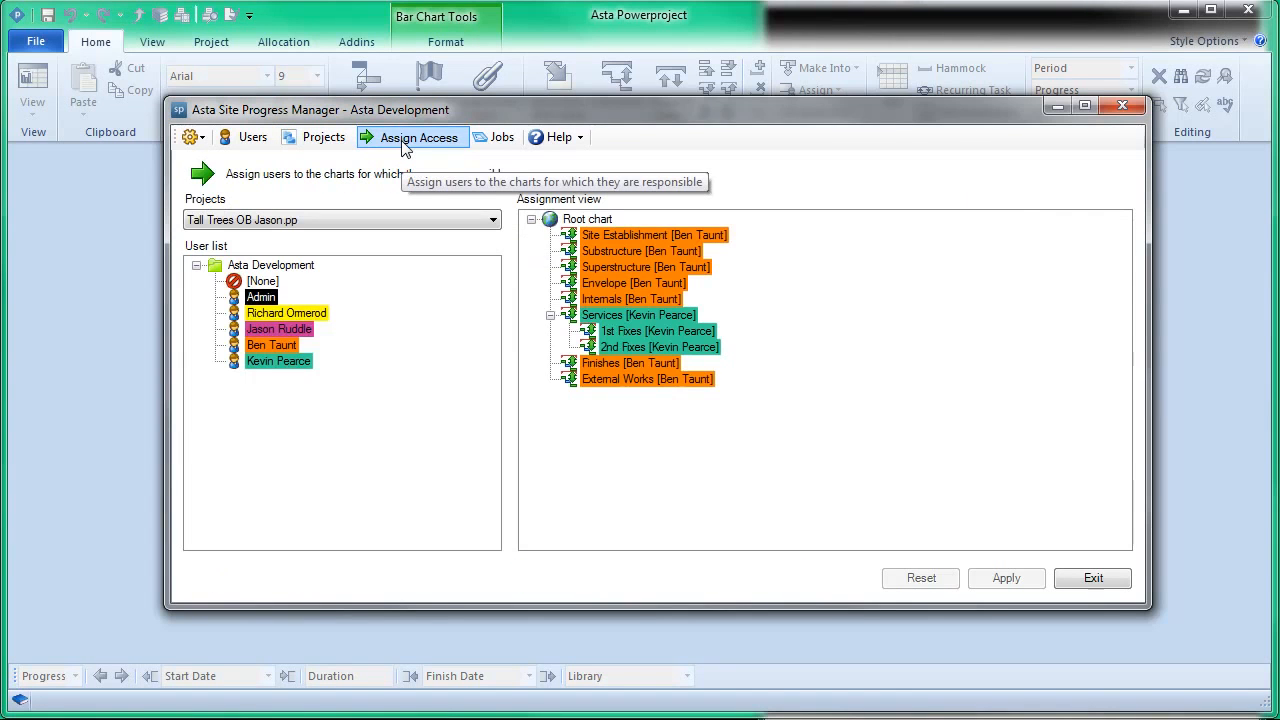
pyautogui.click(490, 140)
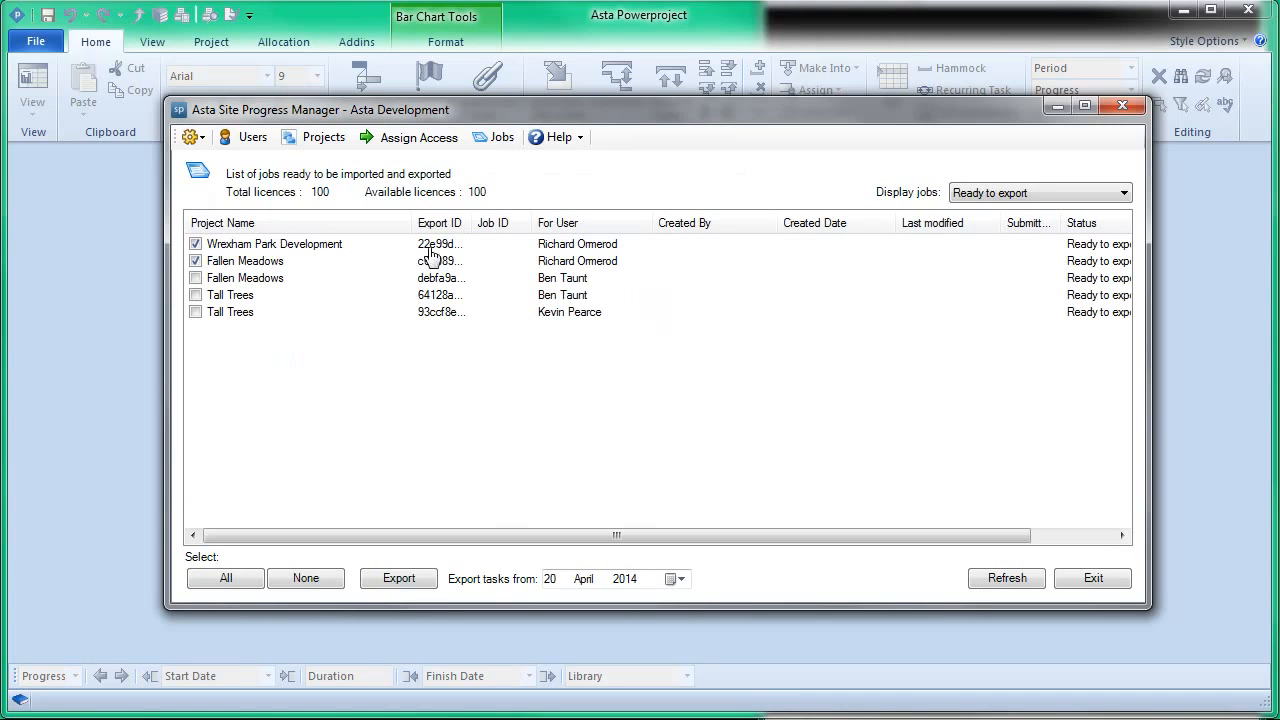
# Step: Open the Site Progress Manager application settings and examine the Export Settings for the mobile application
pyautogui.click(200, 138)
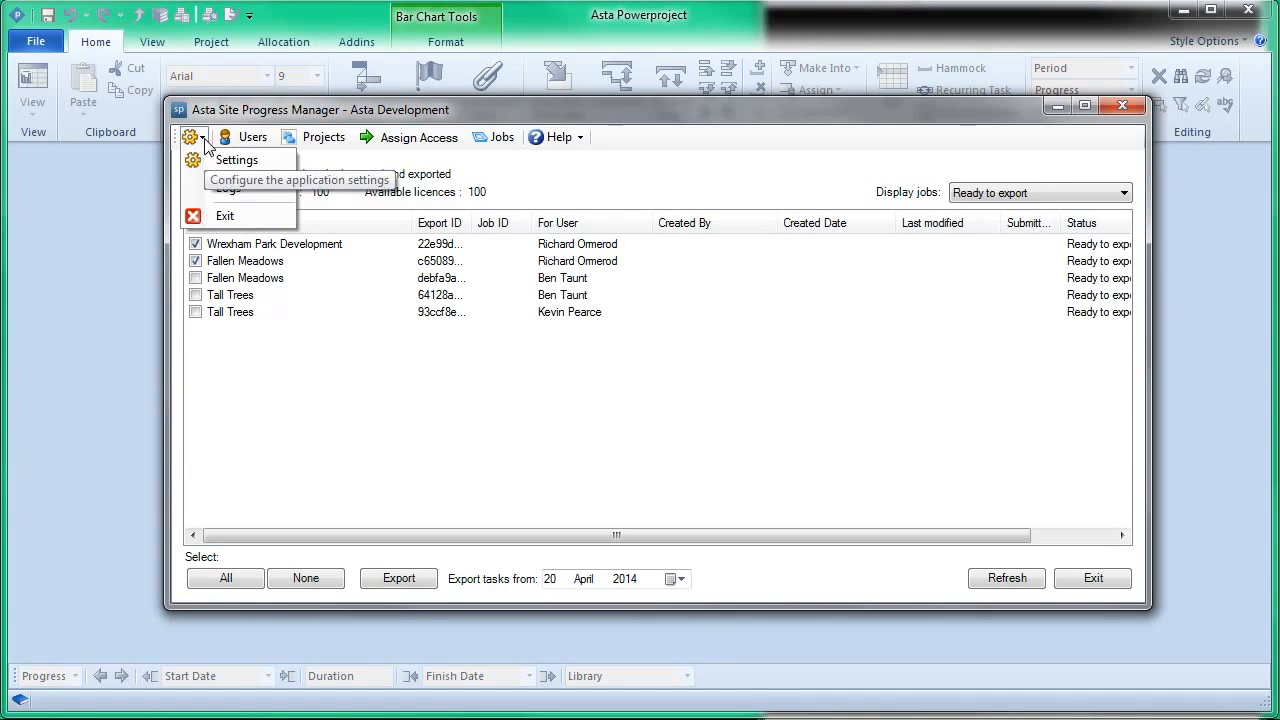
pyautogui.click(273, 167)
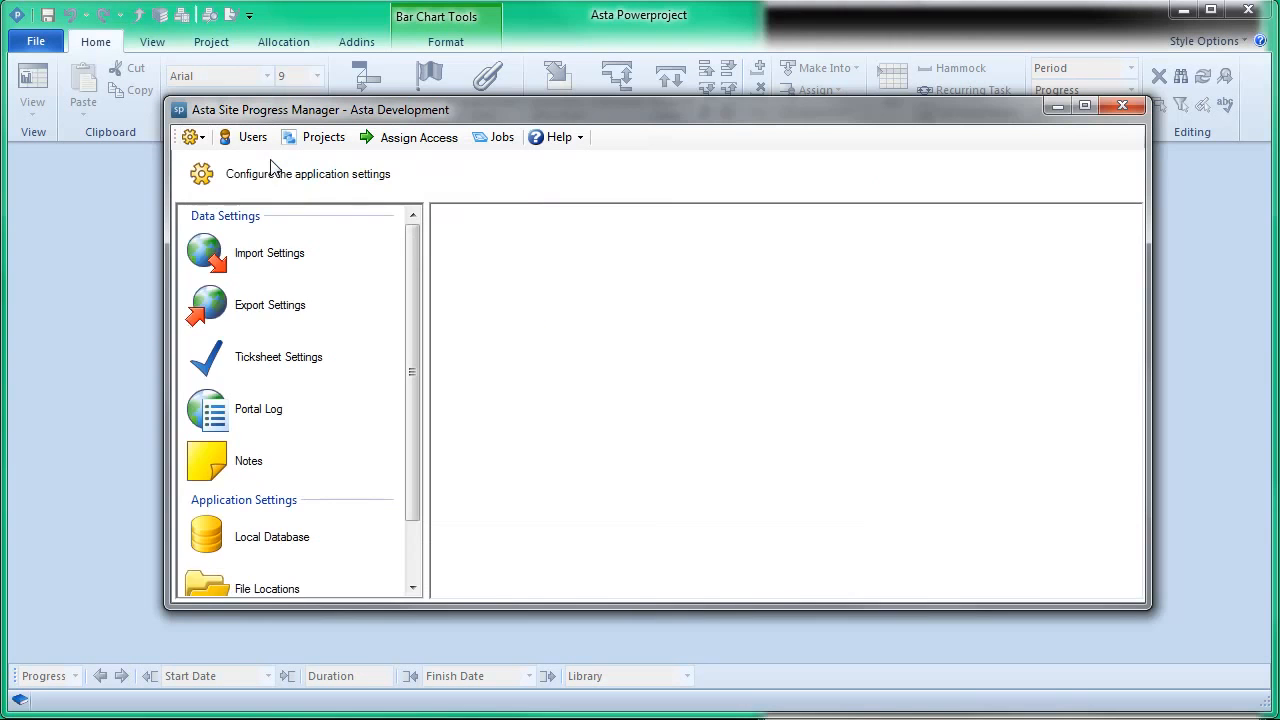
pyautogui.moveTo(403, 118); pyautogui.dragTo(513, 122)
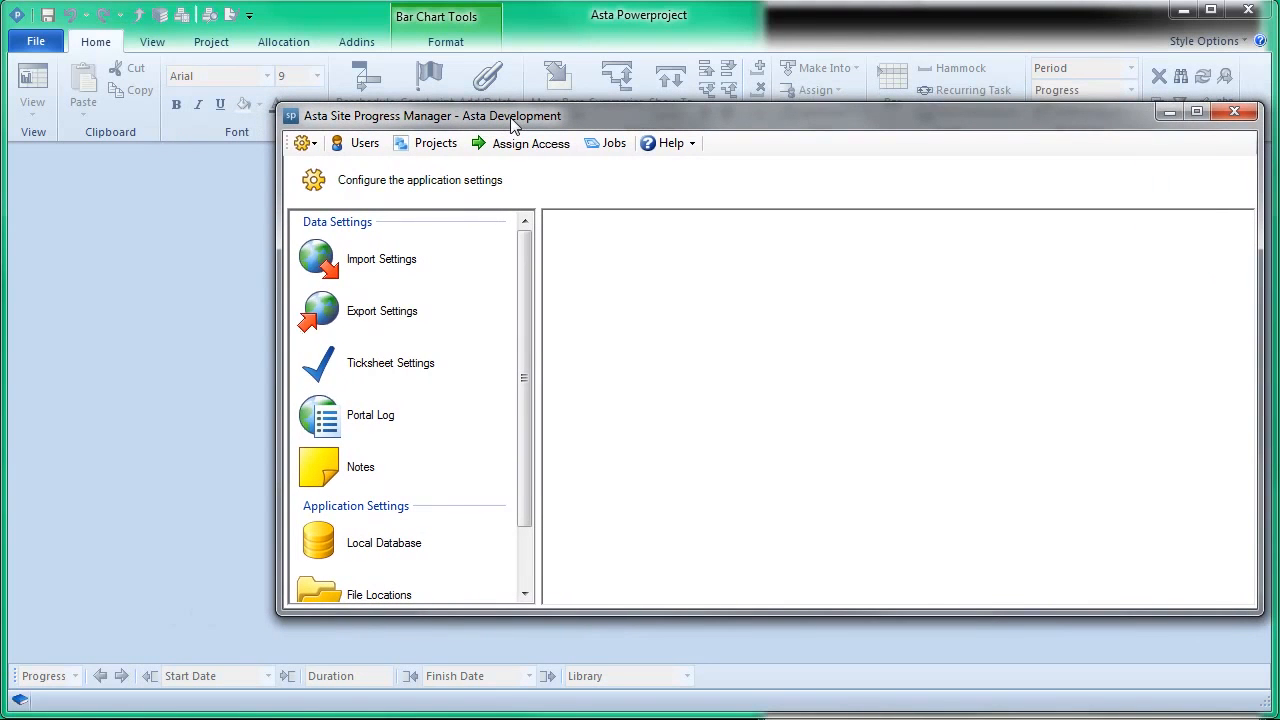
pyautogui.click(383, 312)
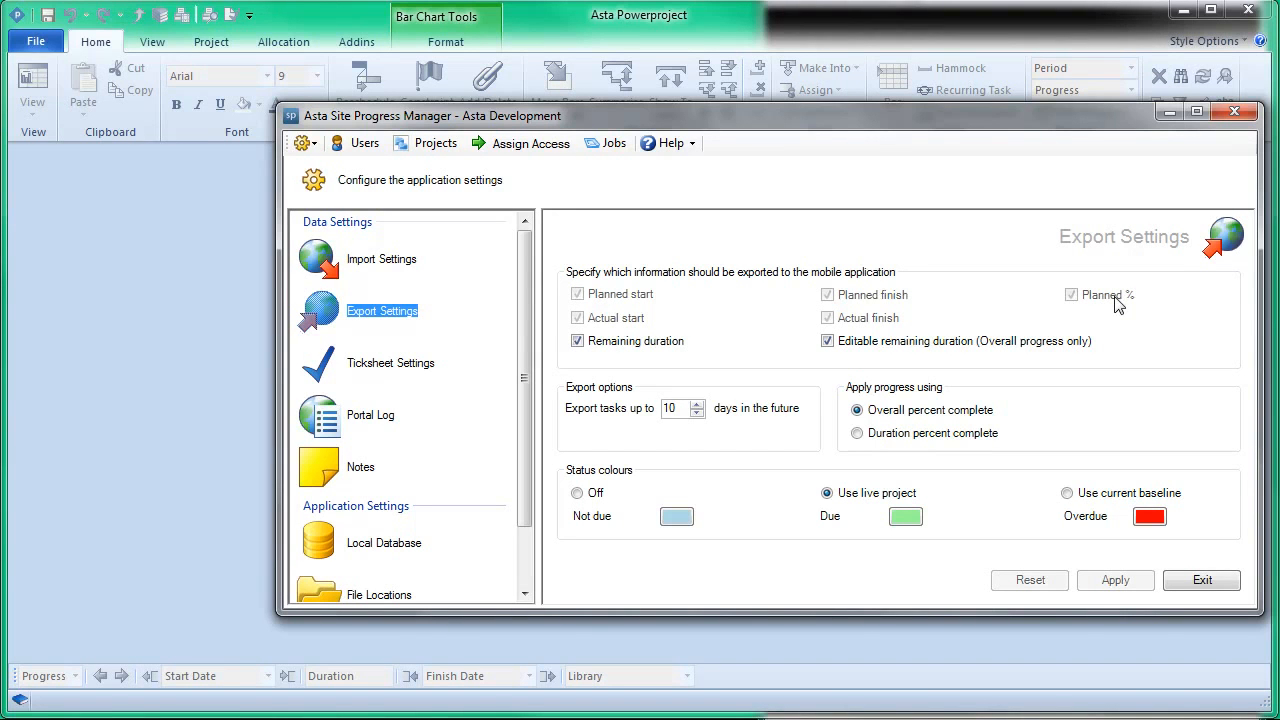
# Step: Examine the remaining duration options and the number of future days for exported tasks in the Export Settings
pyautogui.click(631, 345)
pyautogui.click(631, 345)
pyautogui.click(870, 345)
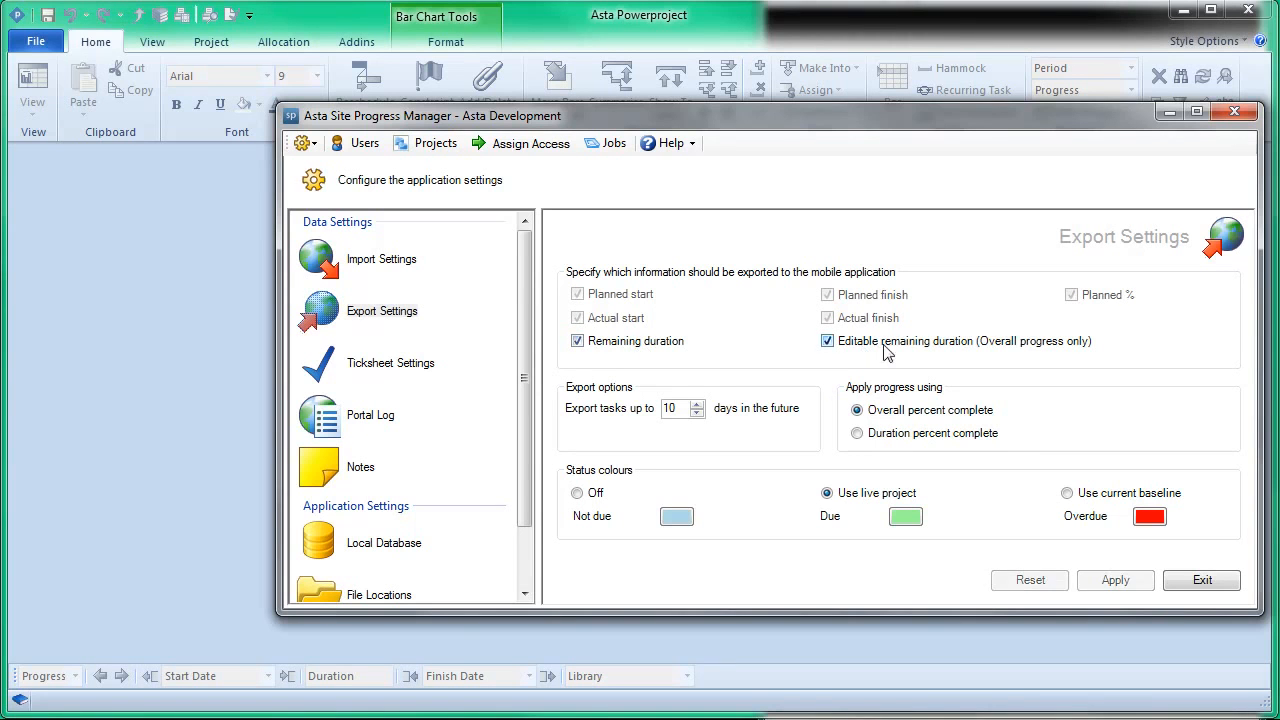
pyautogui.moveTo(684, 409); pyautogui.dragTo(659, 410)
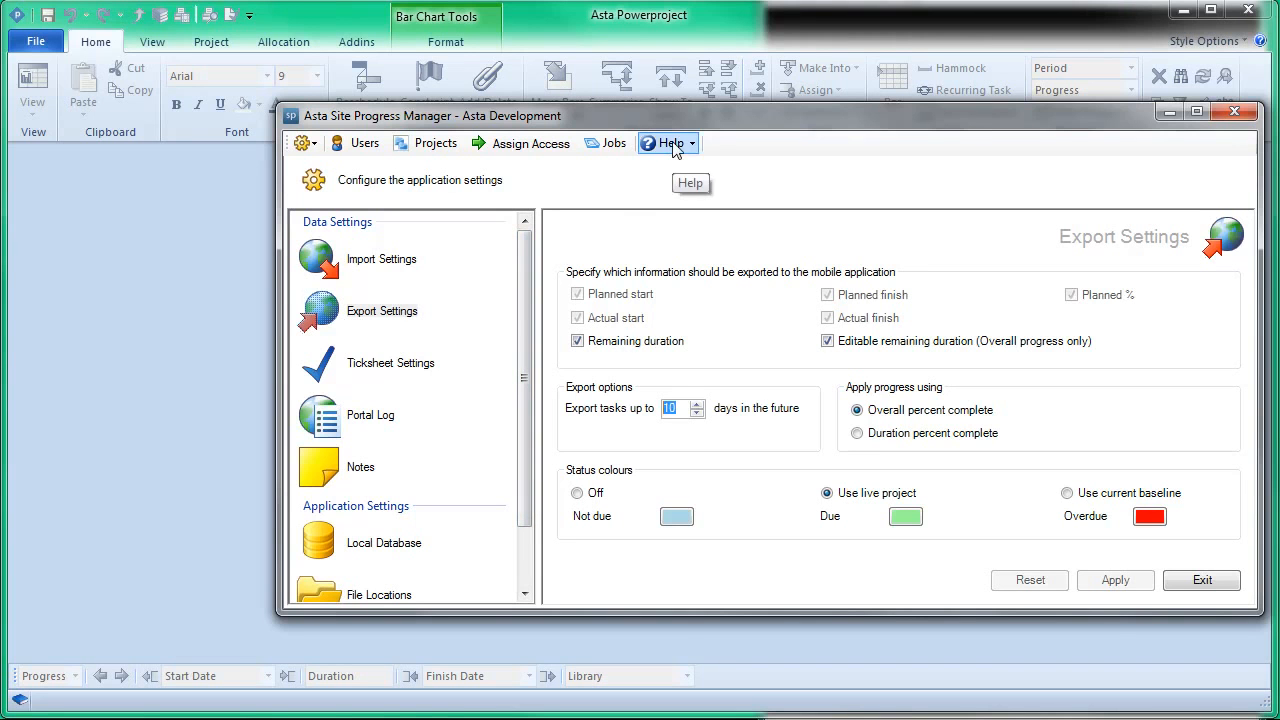
# Step: Try the single progress period option in the Import Settings, and restore creating a new progress period at each import
pyautogui.click(380, 259)
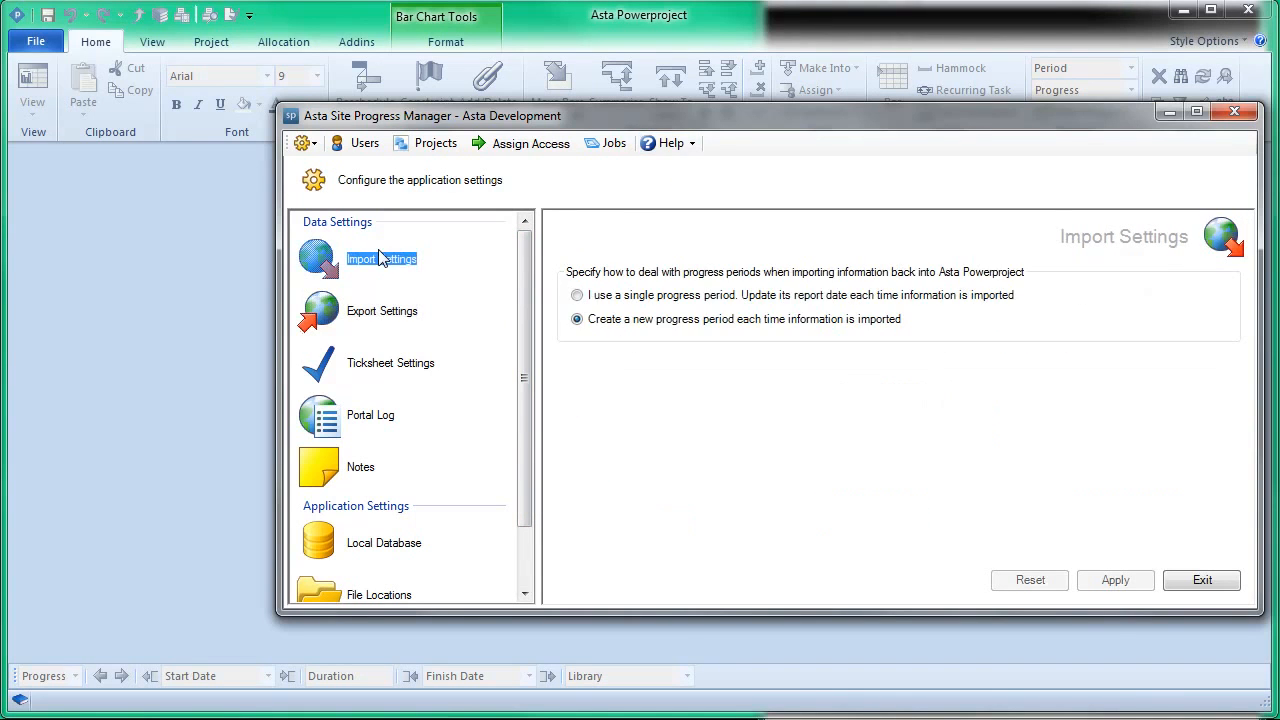
pyautogui.click(626, 299)
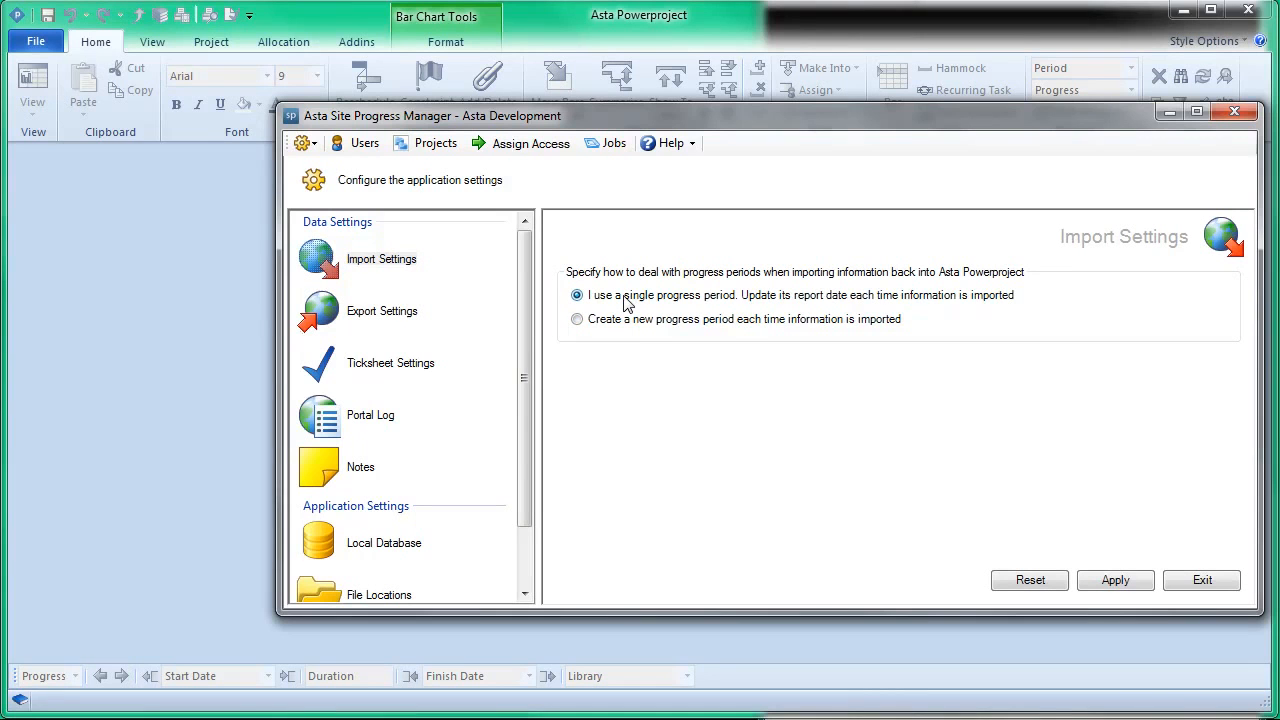
pyautogui.click(636, 322)
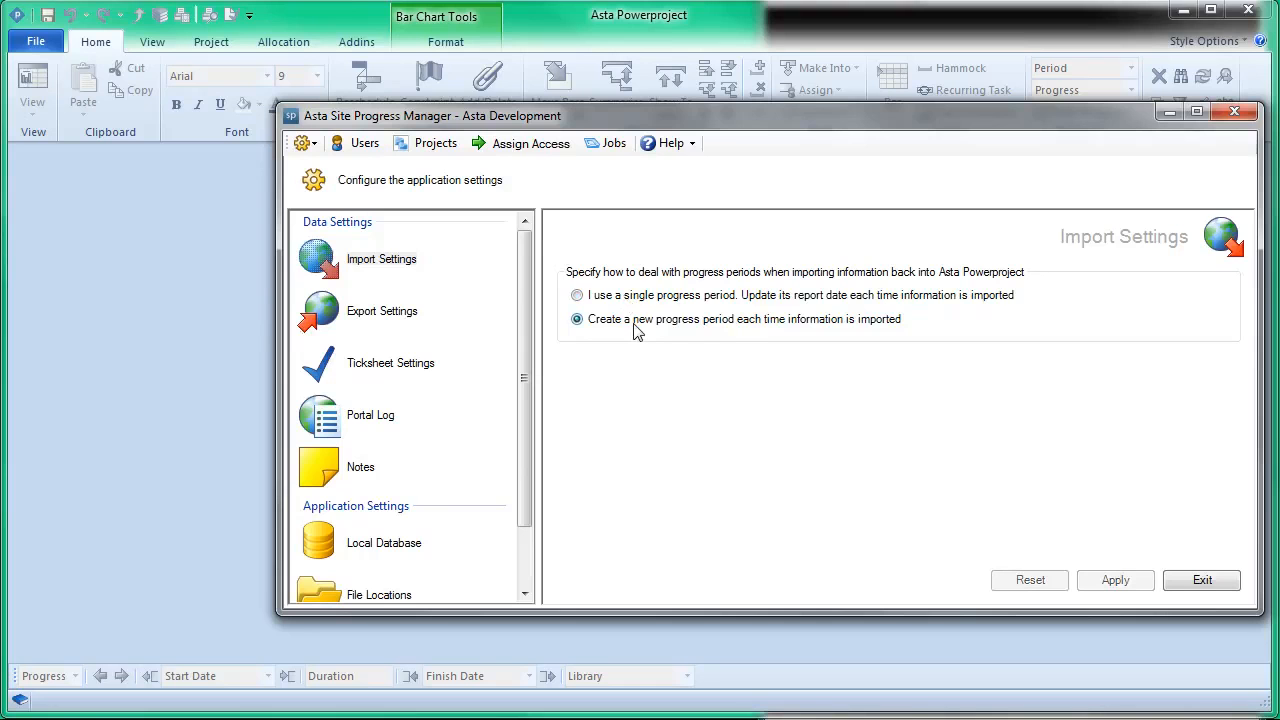
# Step: Check the build stage code library name in the Ticksheet Settings and switch to Asta Powerproject
pyautogui.click(407, 365)
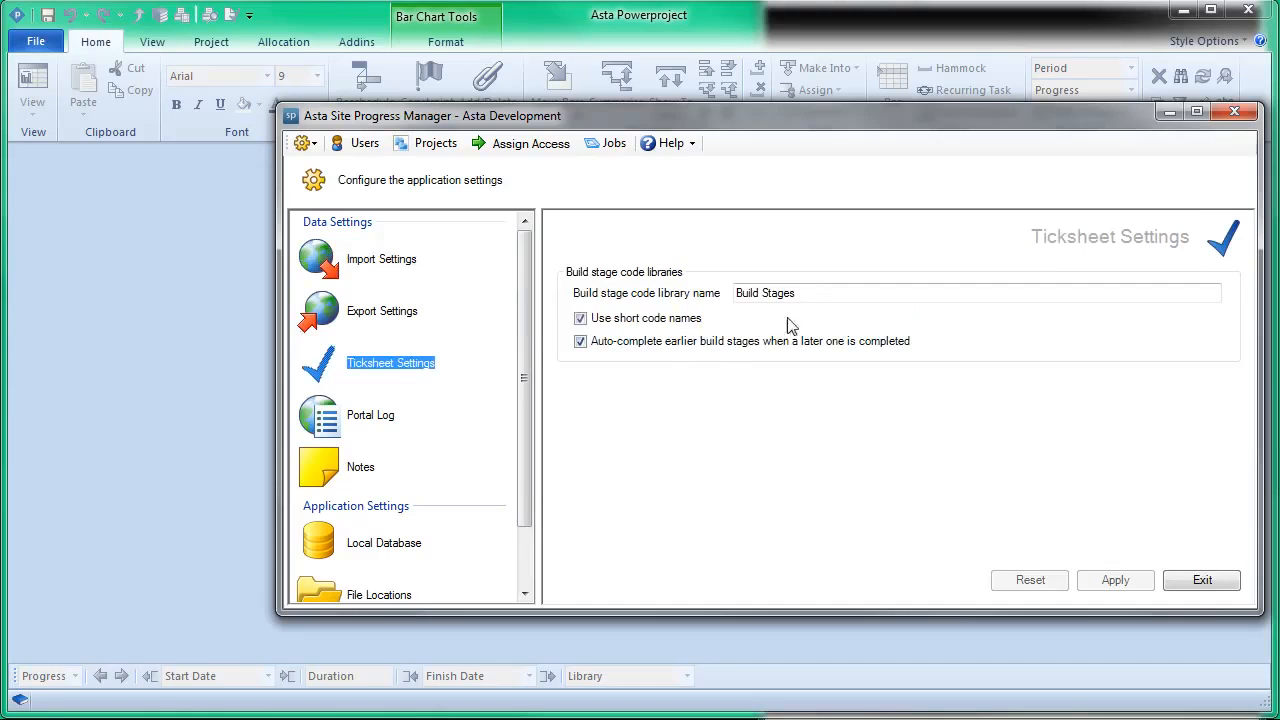
pyautogui.moveTo(814, 292); pyautogui.dragTo(712, 290)
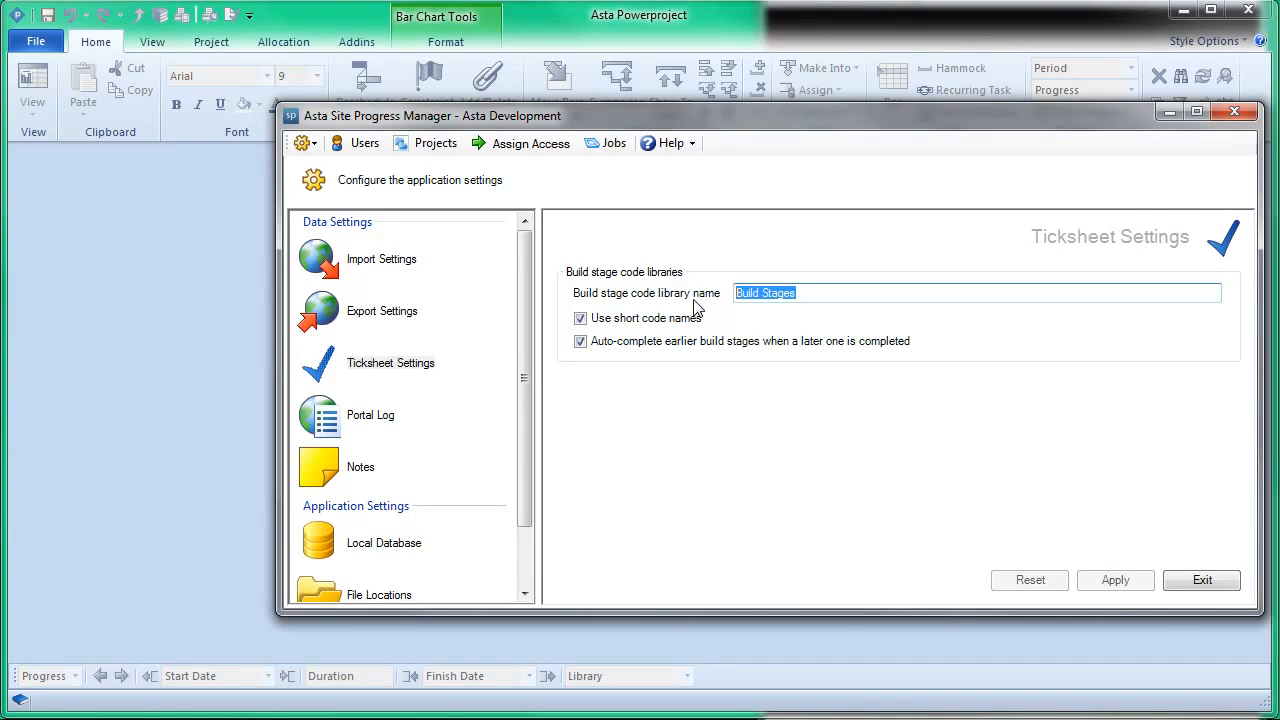
pyautogui.click(204, 218)
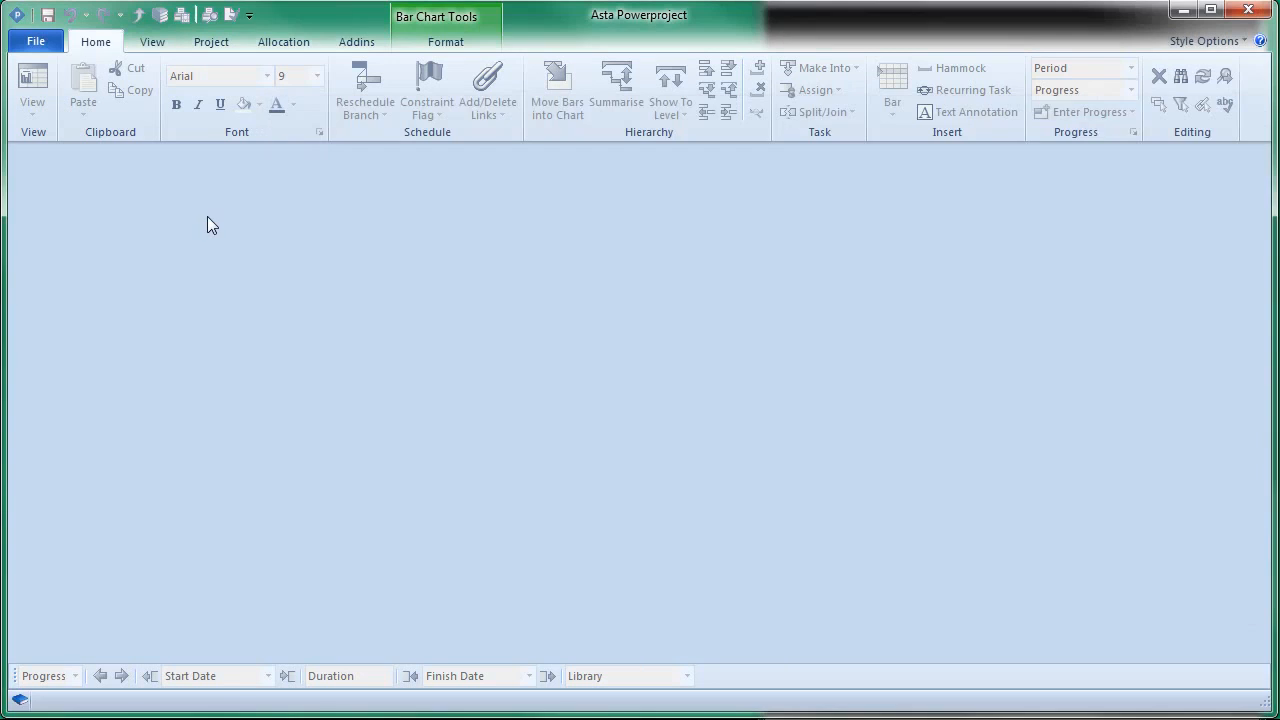
# Step: Open the Wrexham Park.pp project and show the entries of its Build Stages code library in a widened project view
pyautogui.click(45, 42)
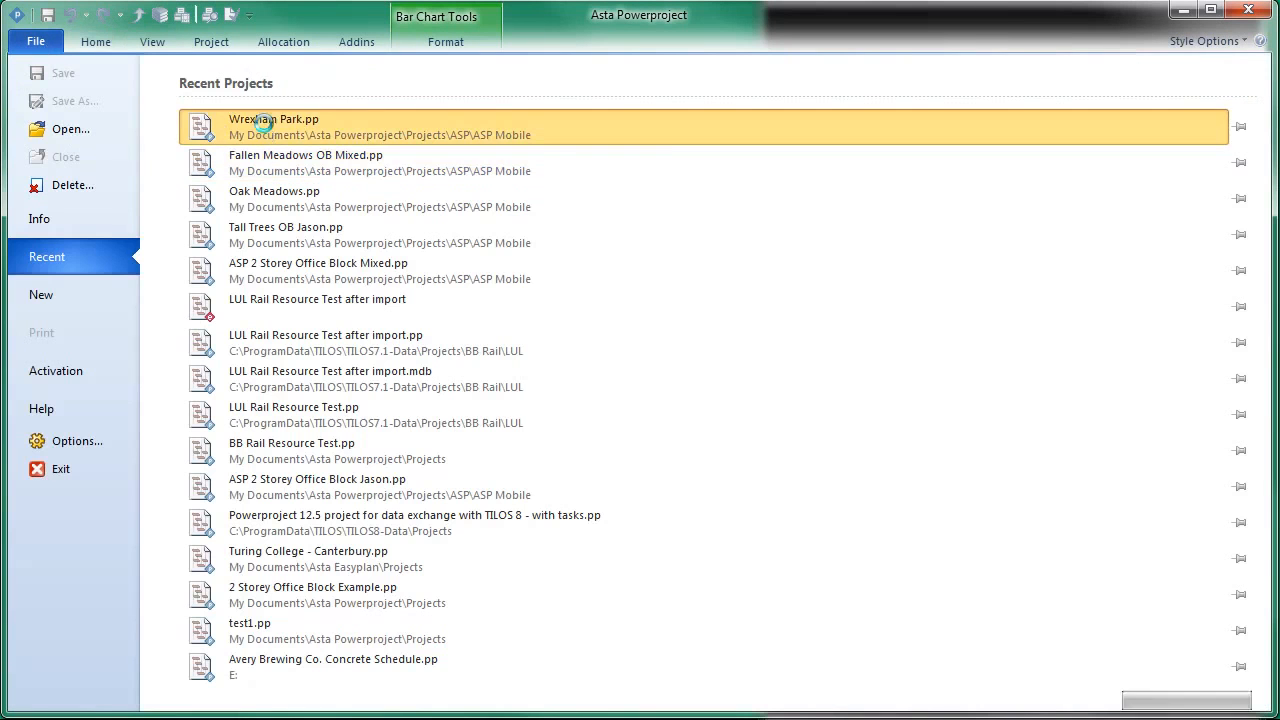
pyautogui.click(190, 127)
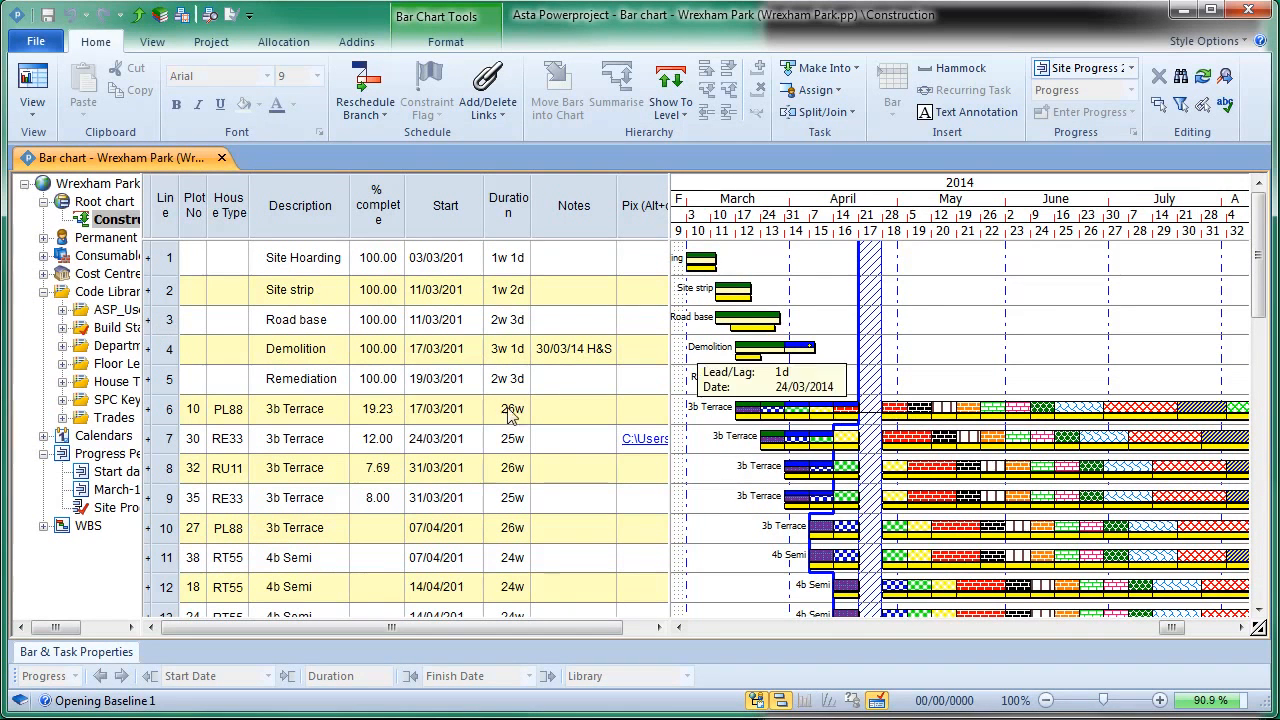
pyautogui.click(64, 328)
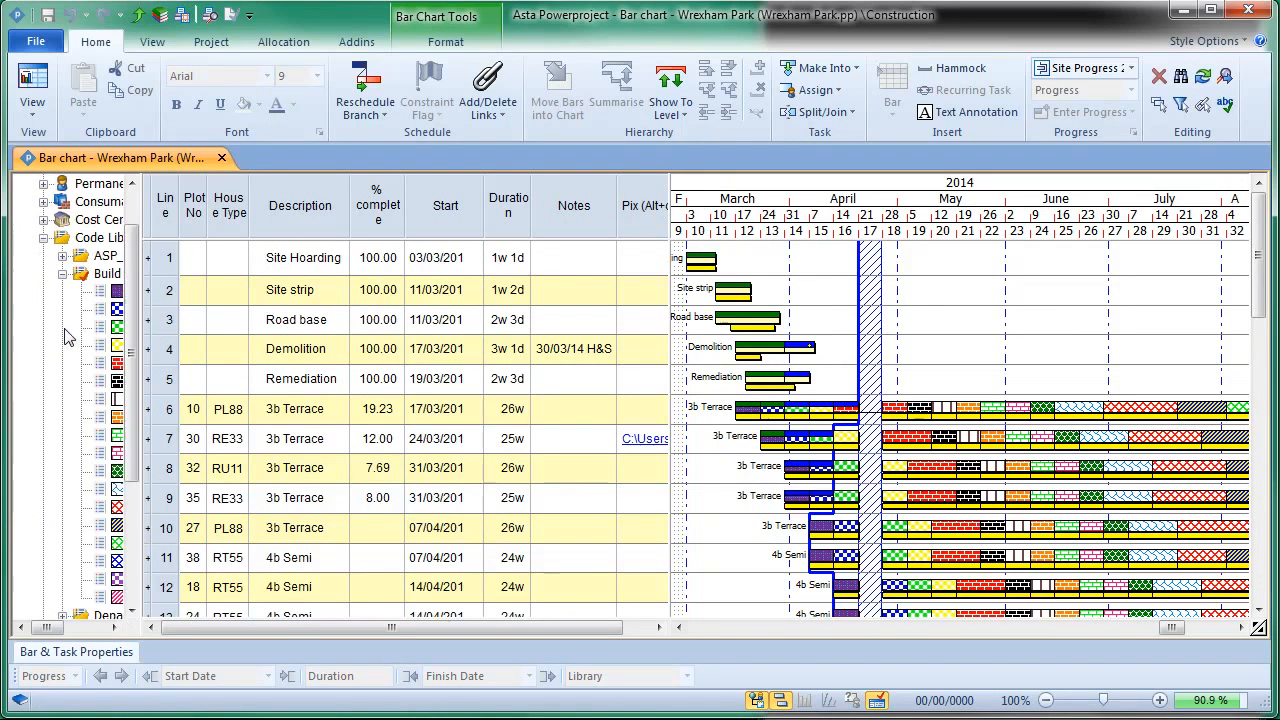
pyautogui.moveTo(140, 207); pyautogui.dragTo(258, 206)
# Step: Switch back to Asta Site Progress Manager and compare the ticksheet's code library name with the Build Stages library in the project
pyautogui.hotkey('alt', 'Tab')
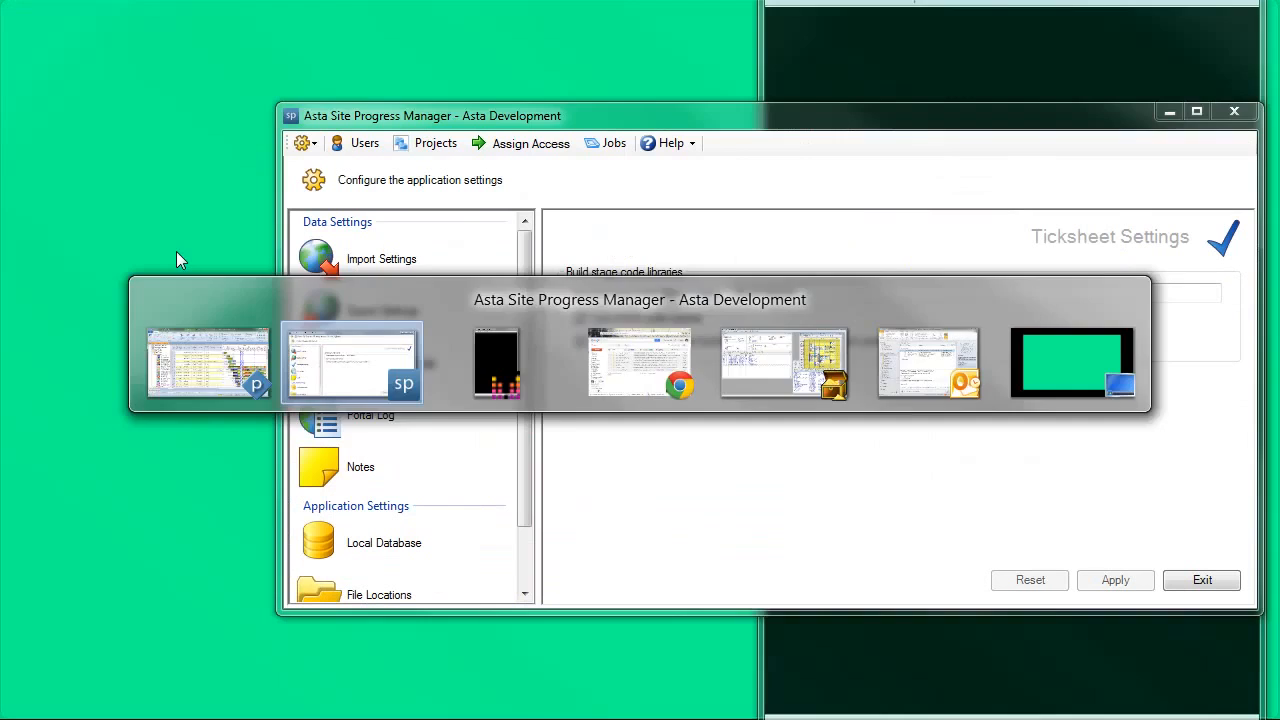
pyautogui.moveTo(672, 118); pyautogui.dragTo(668, 155)
pyautogui.click(809, 322)
pyautogui.moveTo(796, 322); pyautogui.dragTo(737, 322)
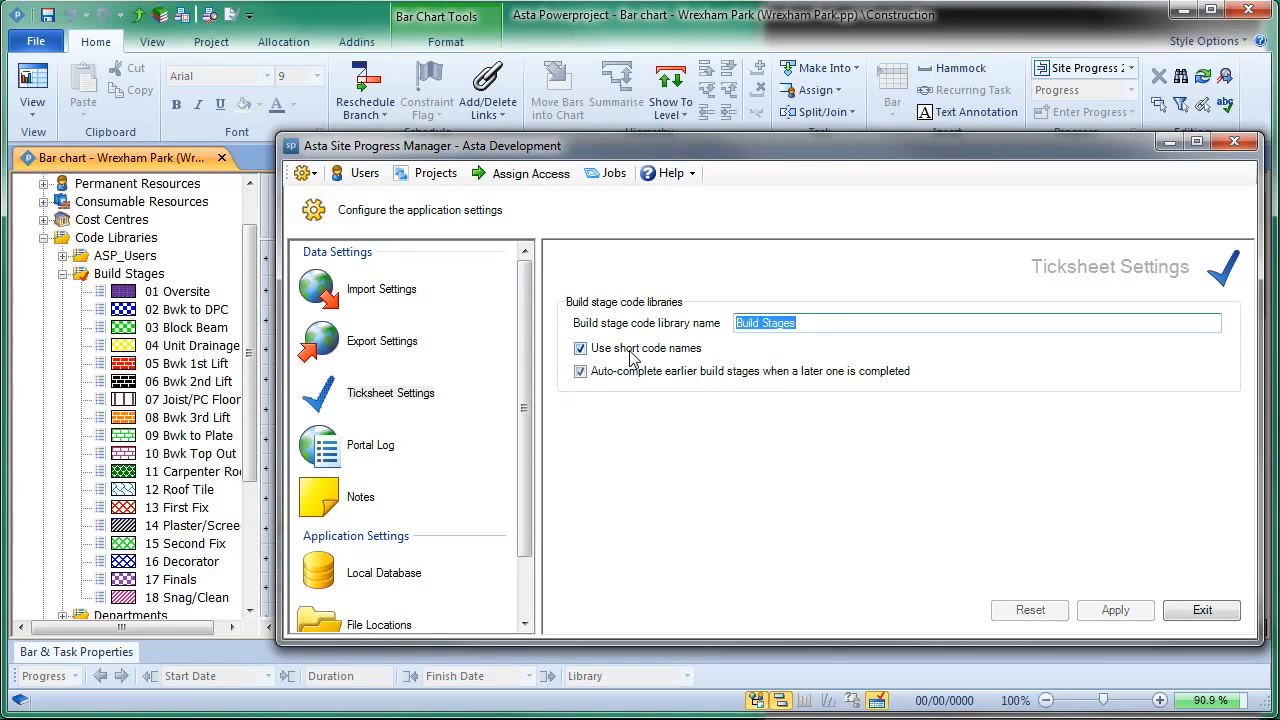
# Step: In Asta Powerproject, inspect the short name in the properties of the 01 Oversite build stage and close them
pyautogui.rightClick(185, 300)
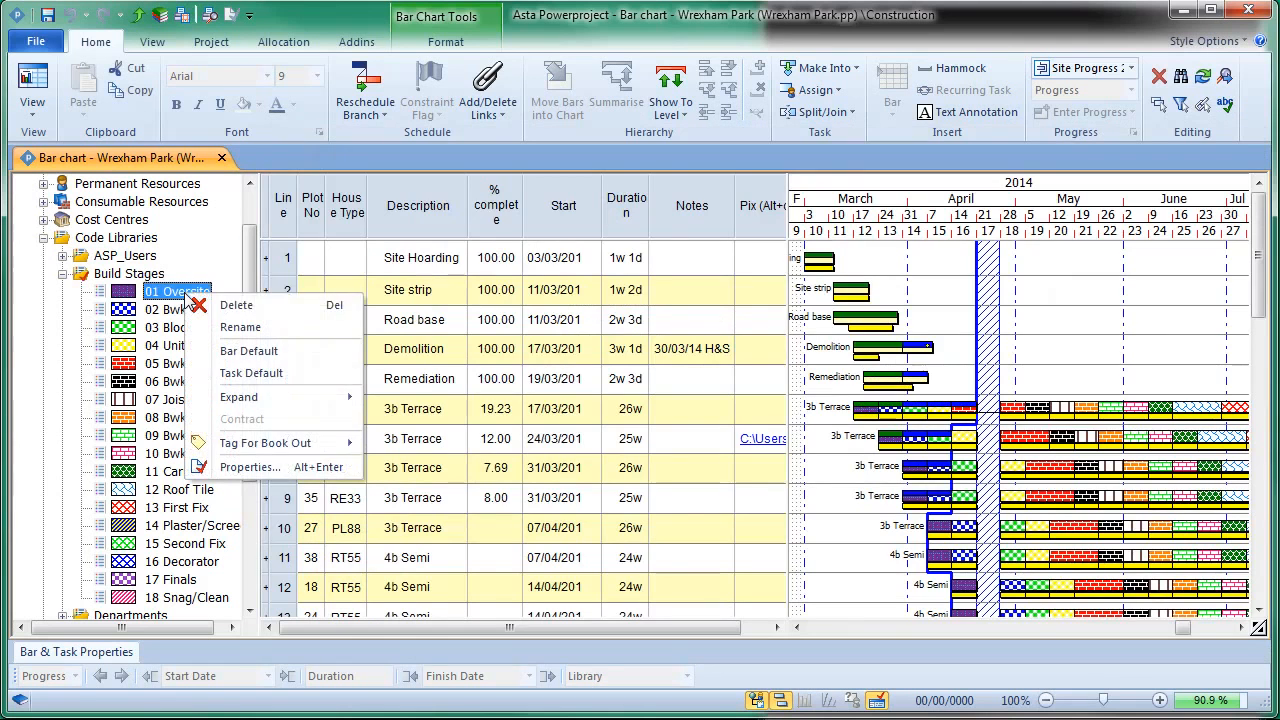
pyautogui.click(300, 468)
pyautogui.click(602, 338)
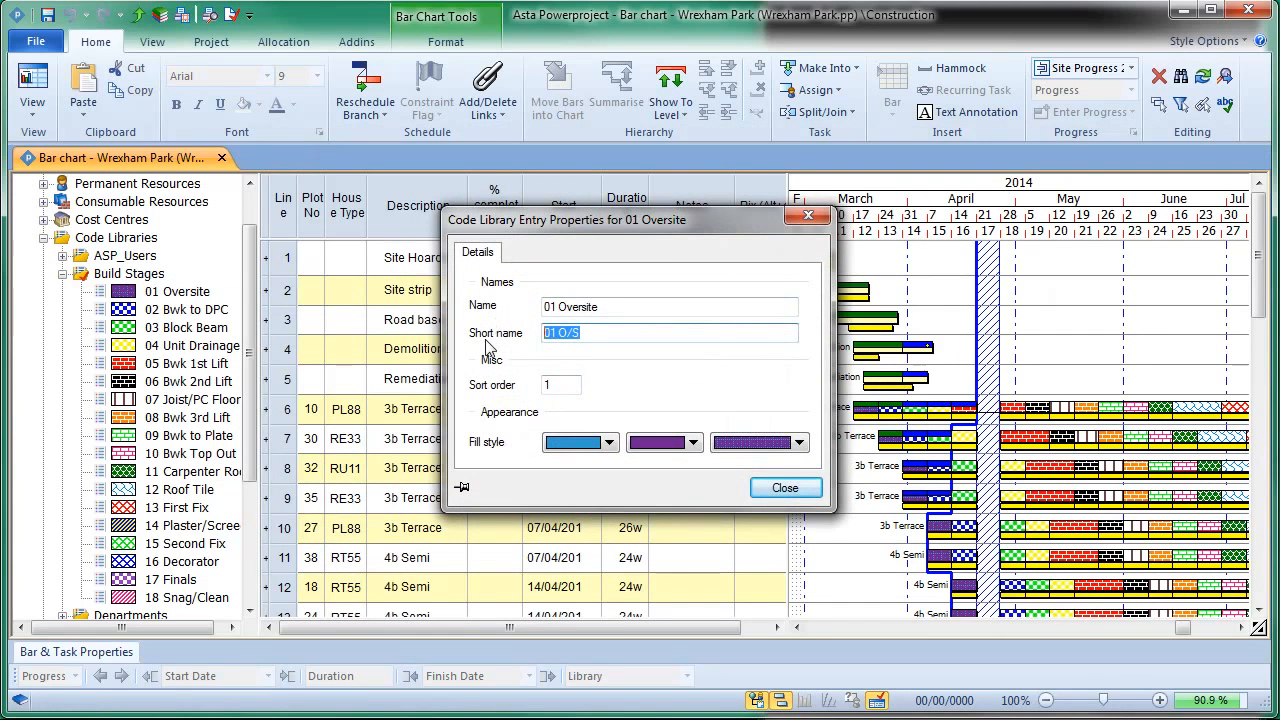
pyautogui.click(785, 488)
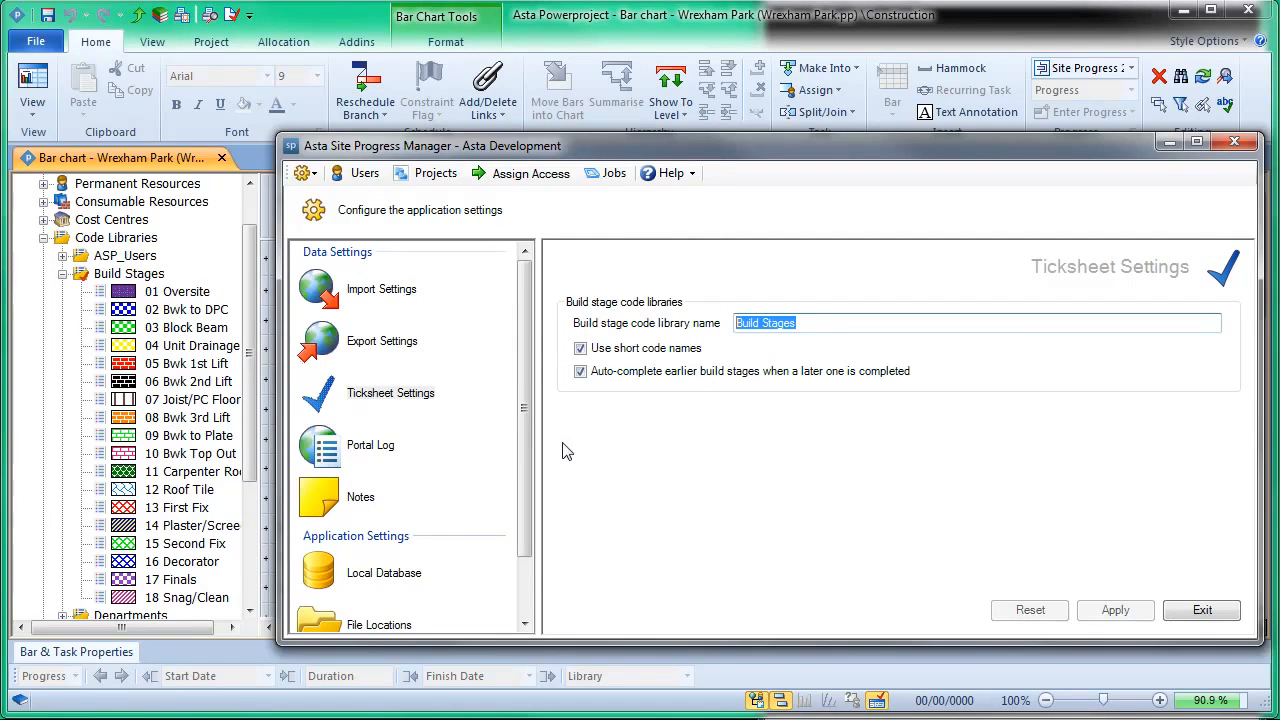
# Step: In Asta Site Progress Manager, review the Note Settings and the local XML file working directory under File Locations
pyautogui.click(352, 504)
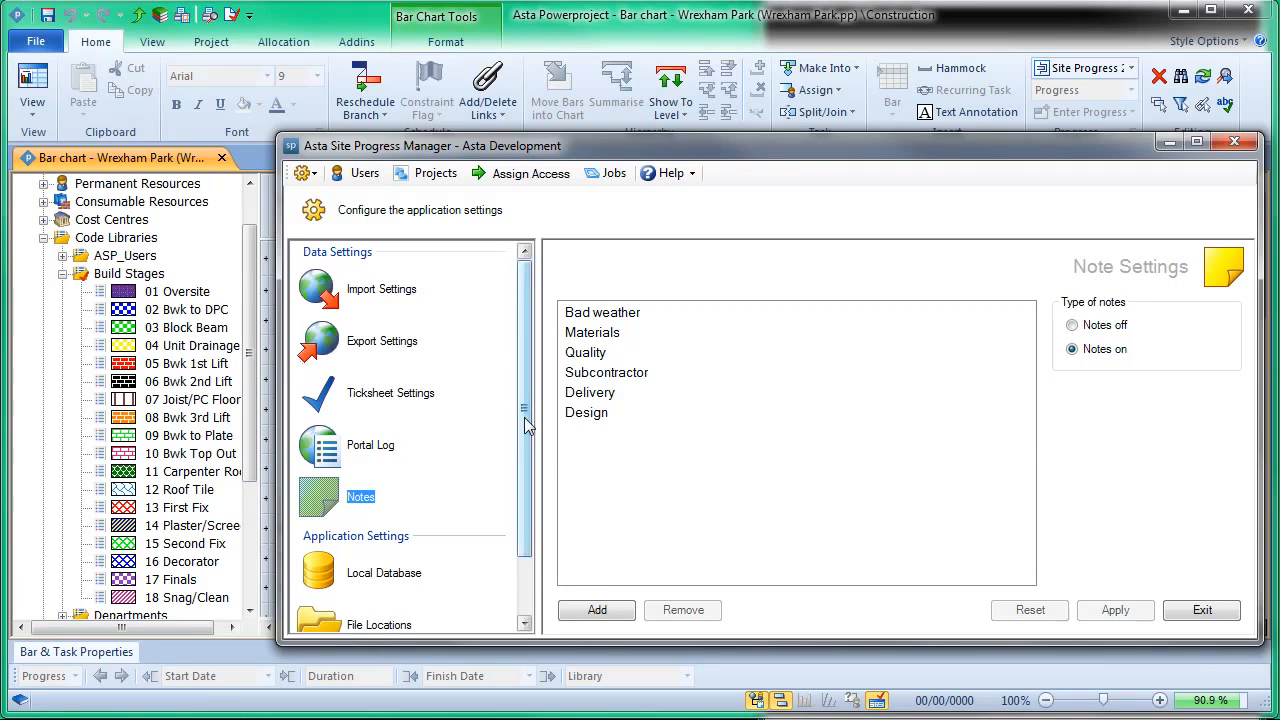
pyautogui.moveTo(525, 430); pyautogui.dragTo(524, 485)
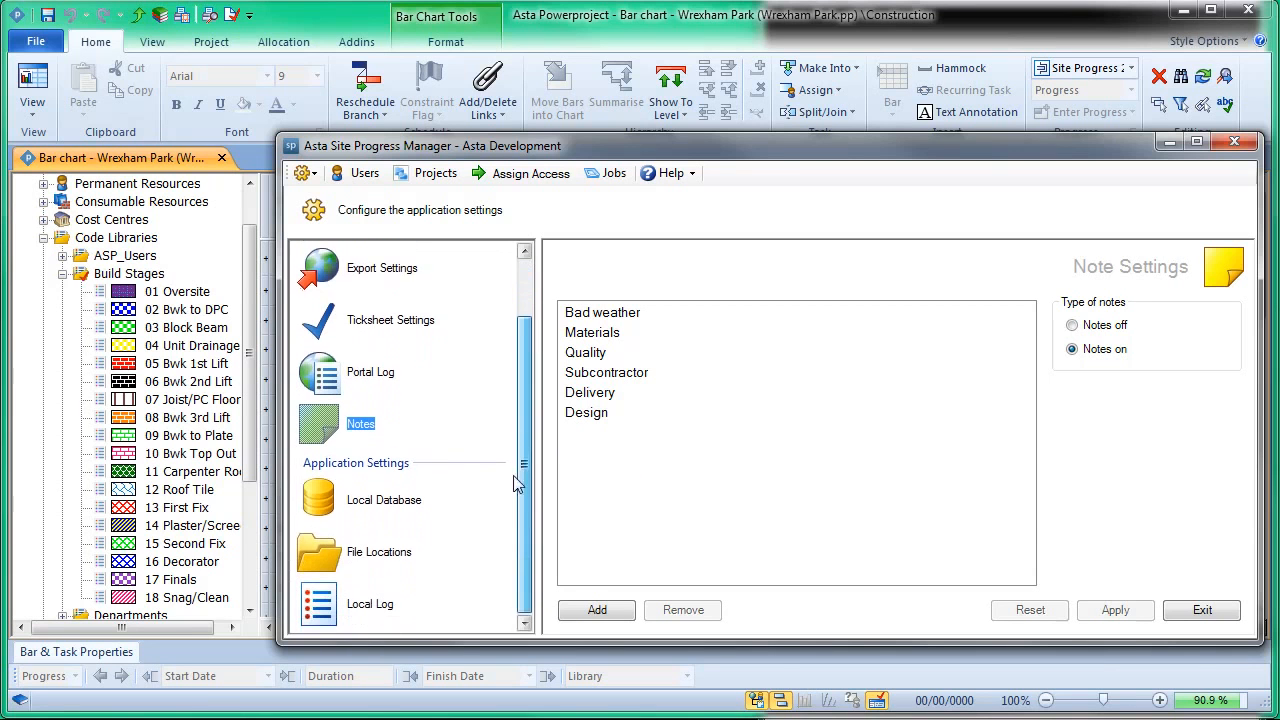
pyautogui.click(370, 556)
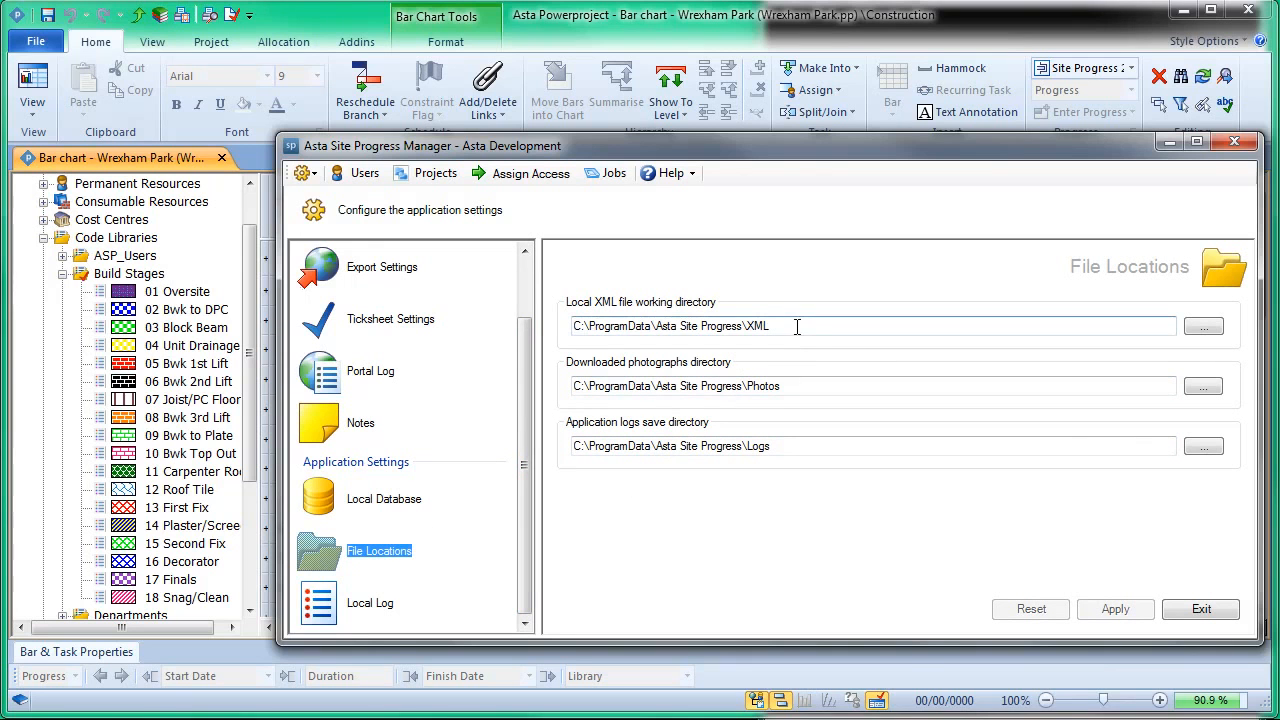
pyautogui.moveTo(798, 327); pyautogui.dragTo(575, 318)
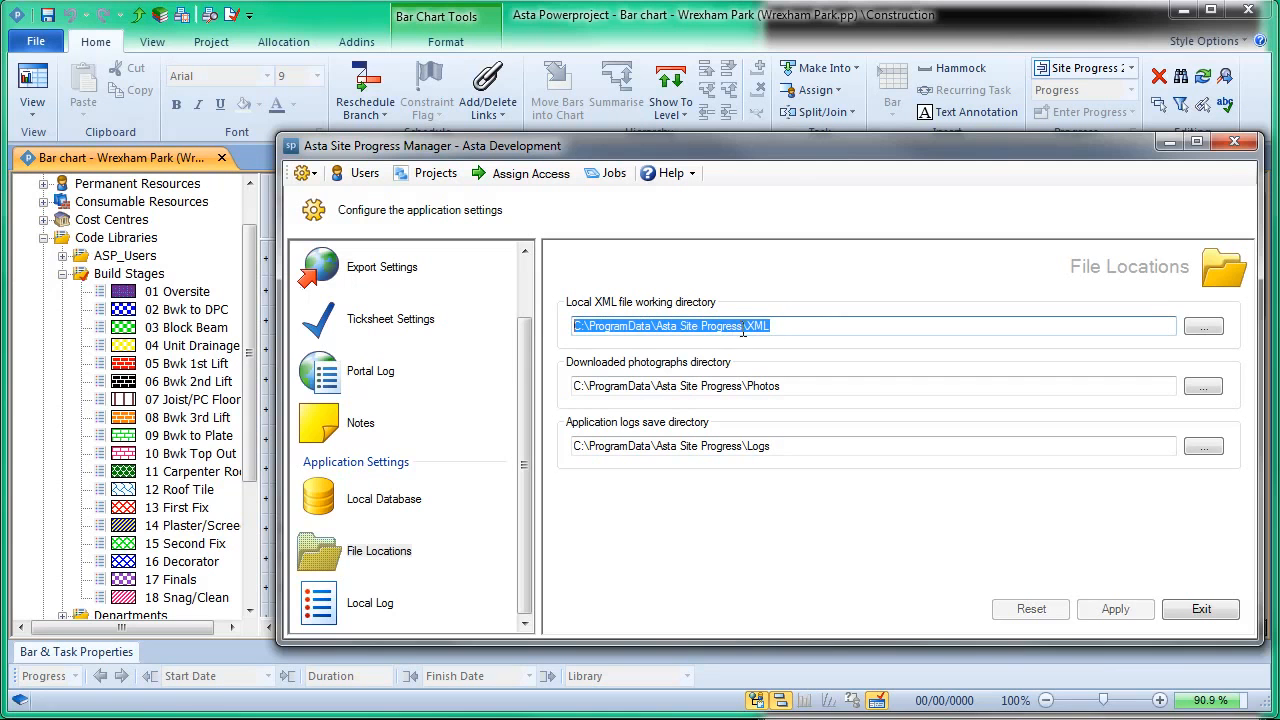
pyautogui.click(784, 328)
# Step: Examine the downloaded photographs directory and the application logs save directory in the File Locations settings
pyautogui.click(826, 385)
pyautogui.moveTo(826, 385); pyautogui.dragTo(568, 392)
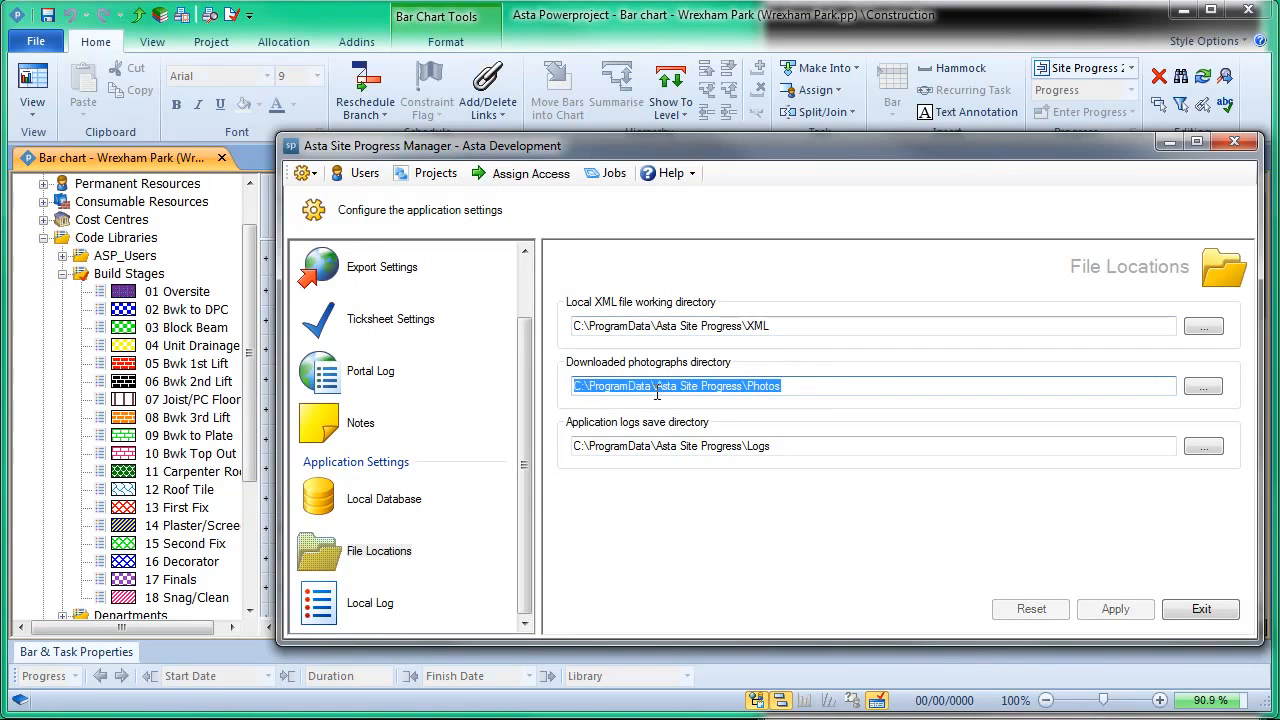
pyautogui.click(788, 389)
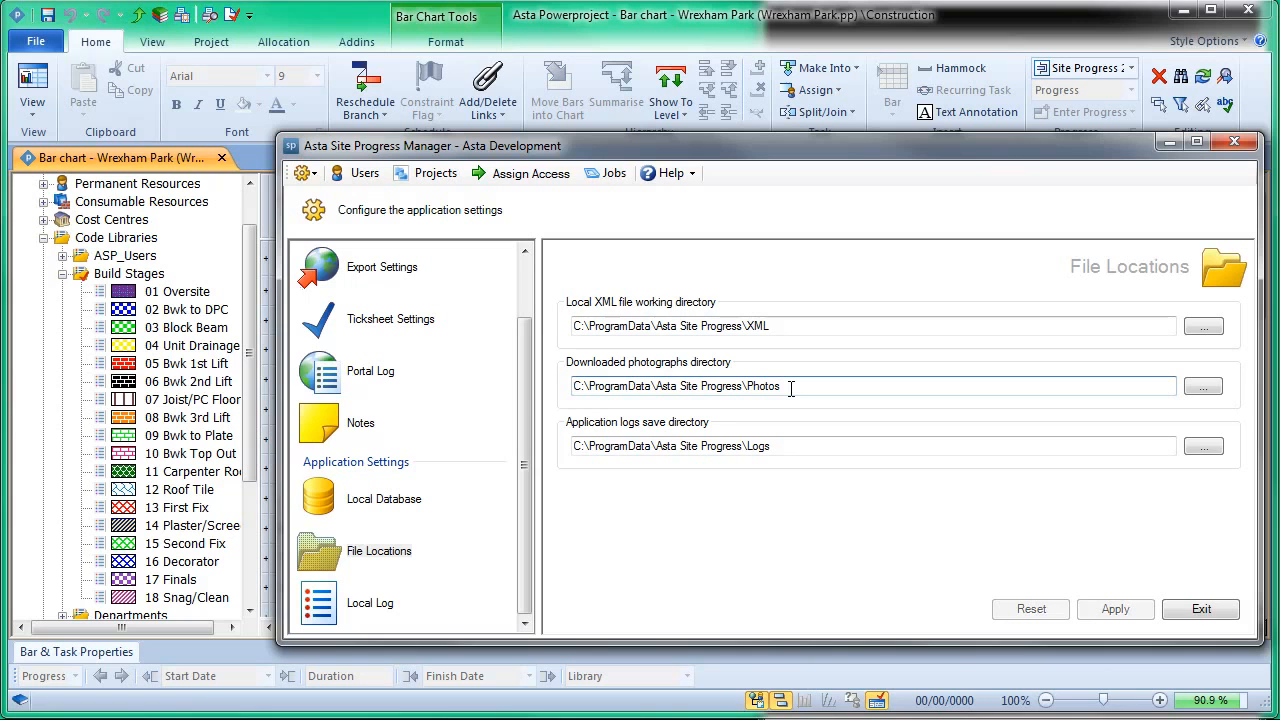
pyautogui.moveTo(790, 446); pyautogui.dragTo(541, 446)
pyautogui.moveTo(790, 387); pyautogui.dragTo(570, 388)
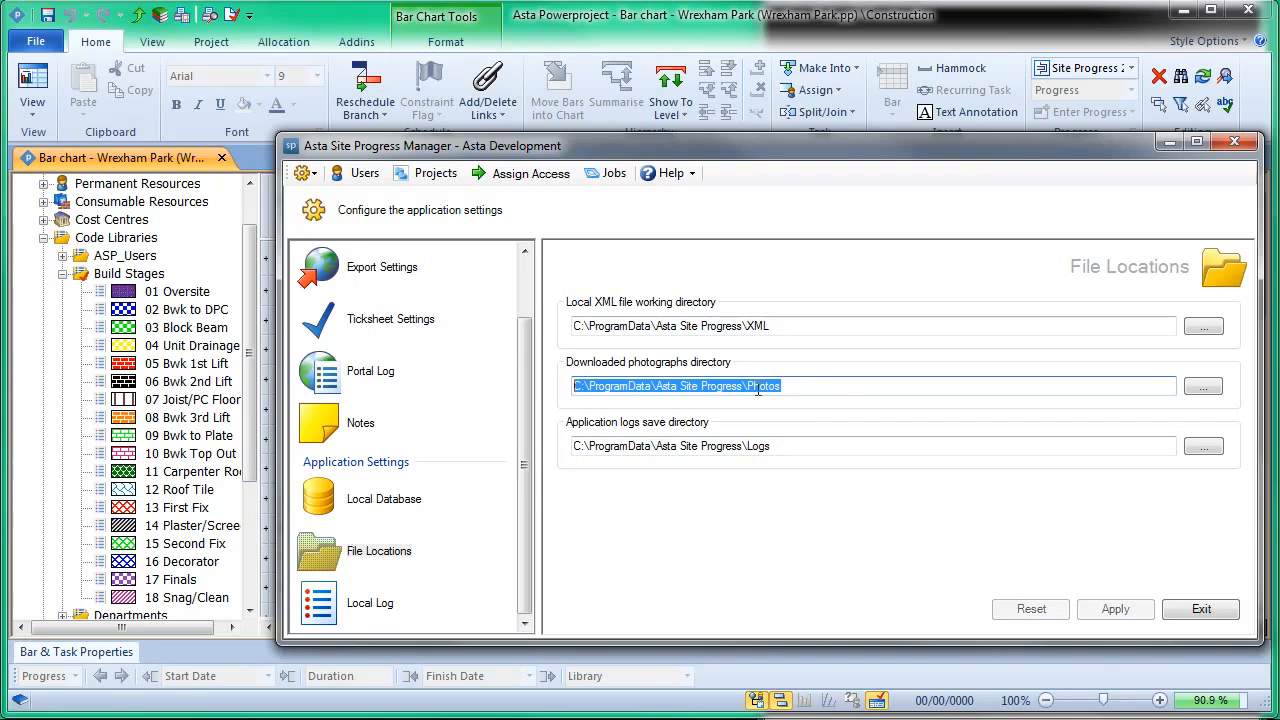
pyautogui.click(806, 388)
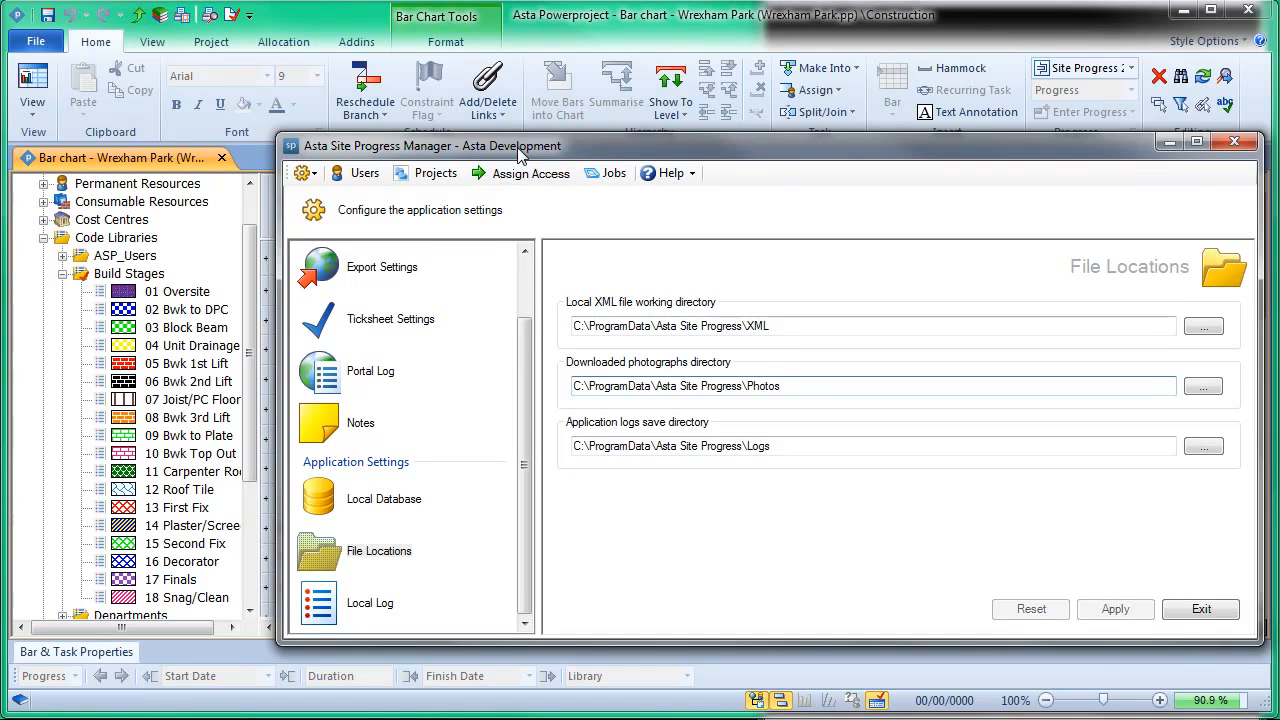
# Step: Reposition the Site Progress Manager window and look over its available help options
pyautogui.moveTo(519, 153); pyautogui.dragTo(491, 141)
pyautogui.click(662, 163)
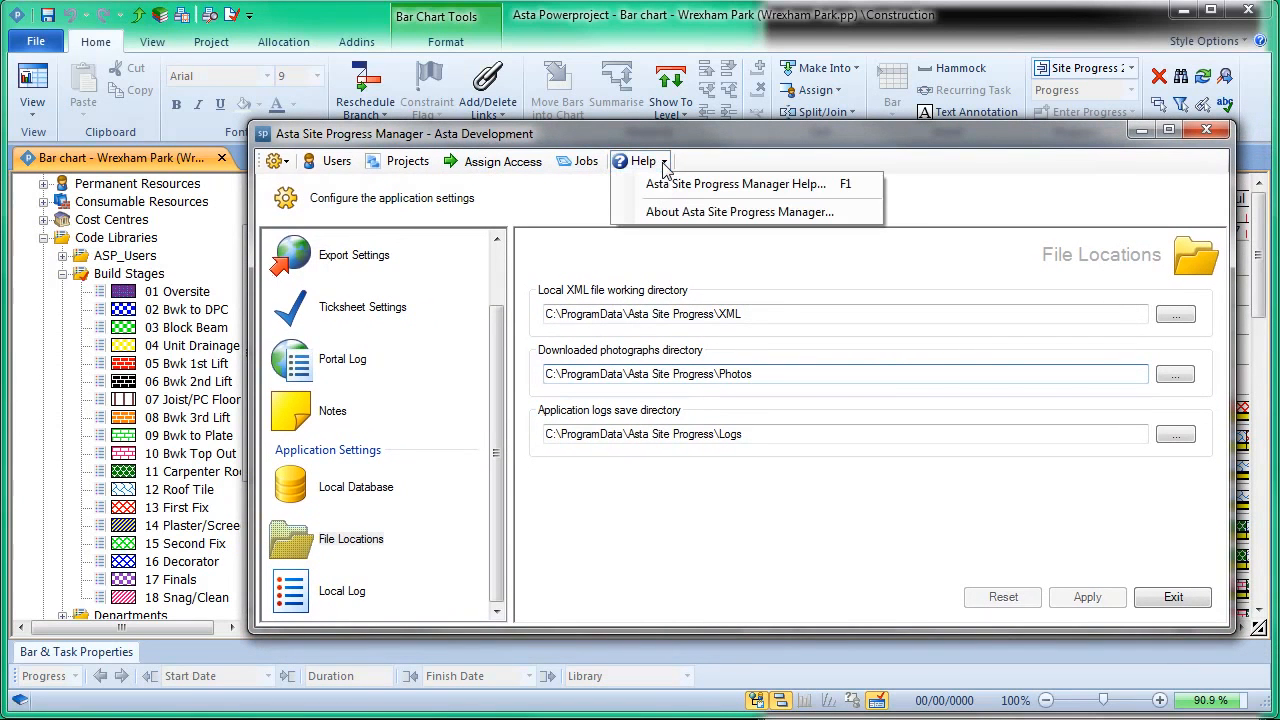
pyautogui.click(573, 199)
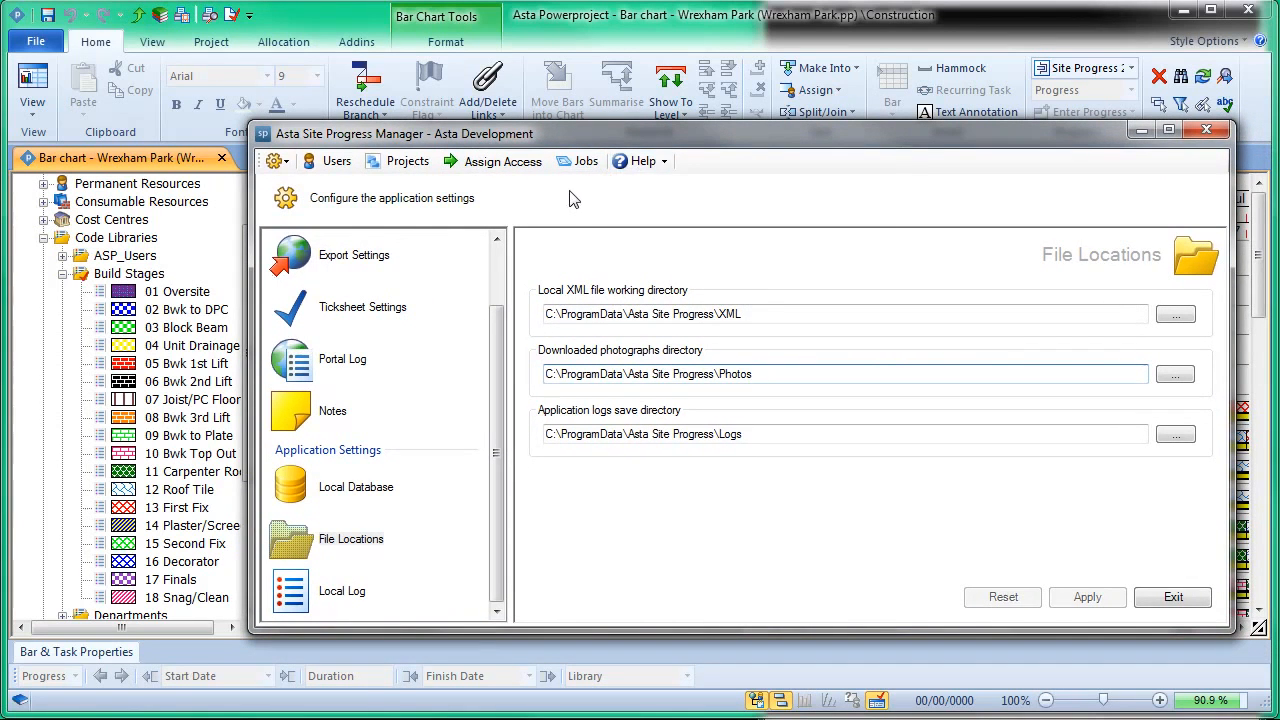